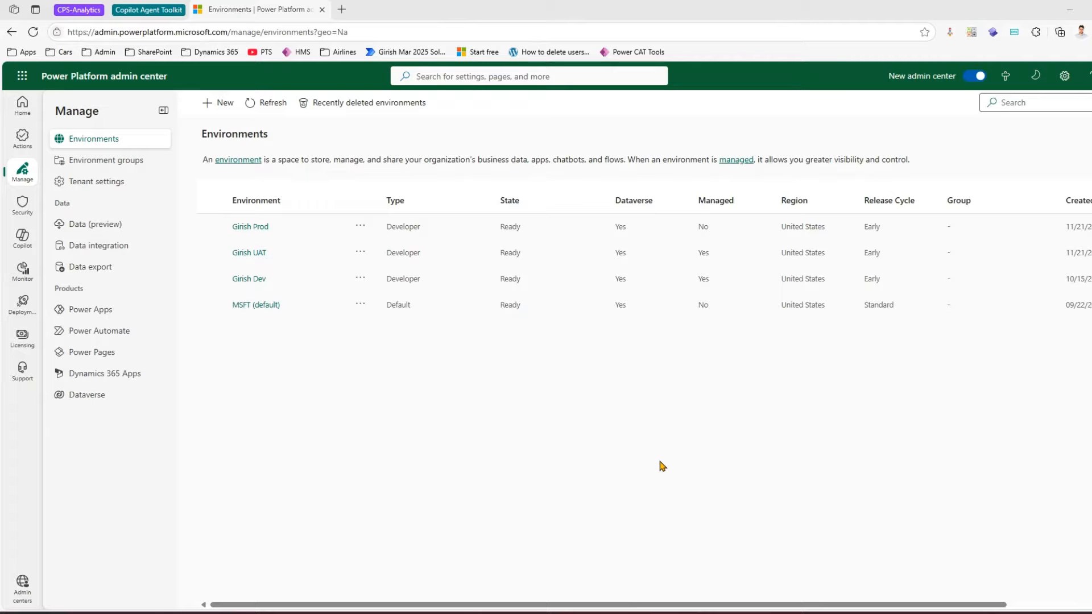
# Open the Microsoft 365 admin center in a new browser tab and review the users with their assigned licenses
pyautogui.click(341, 9)
pyautogui.click(105, 52)
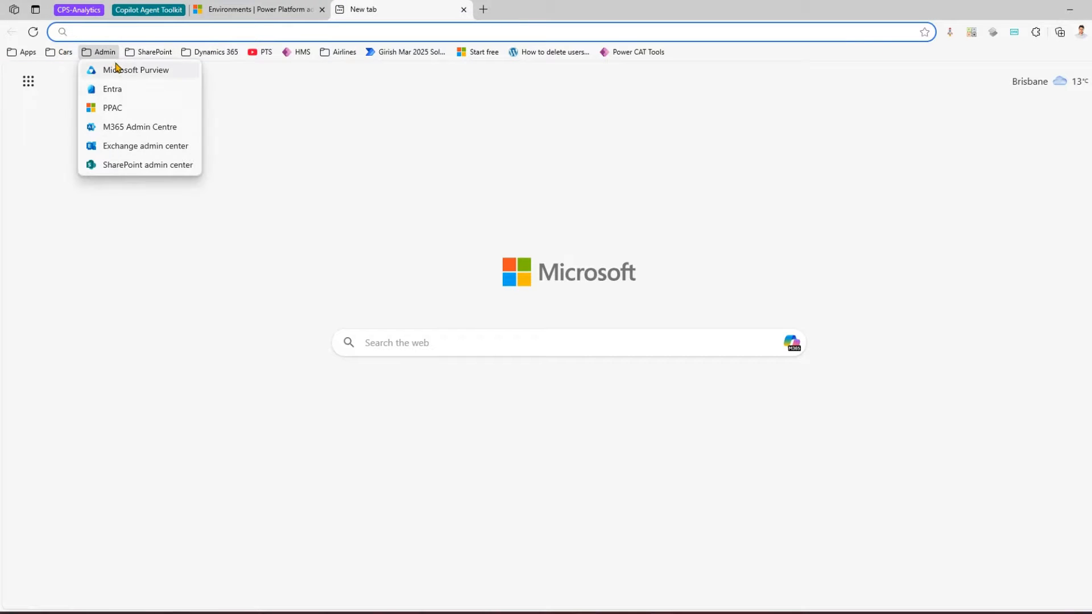
pyautogui.click(134, 126)
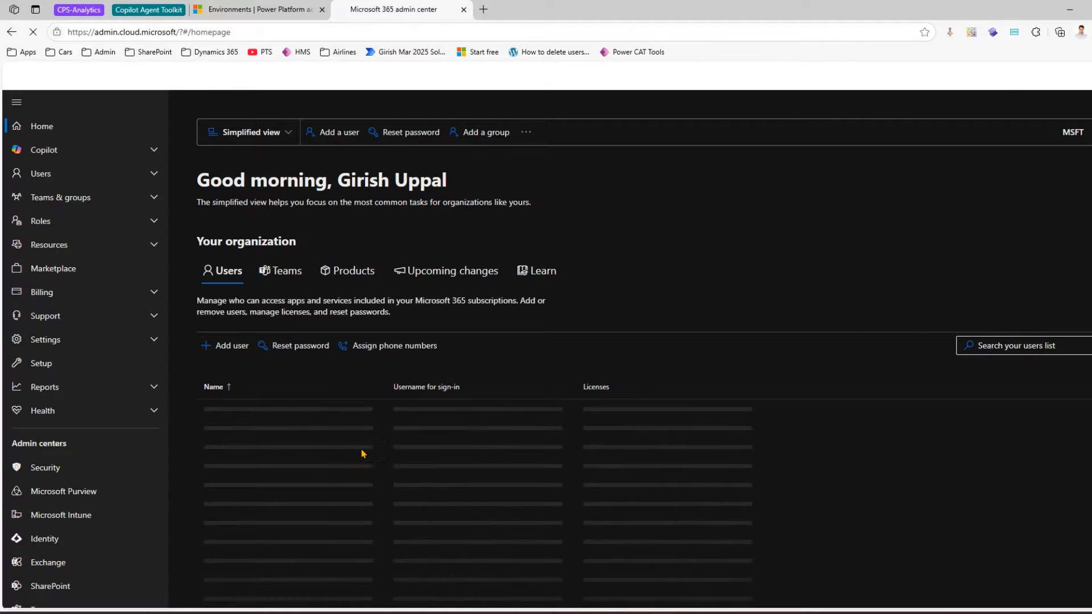
pyautogui.scroll(-3, 346, 445)
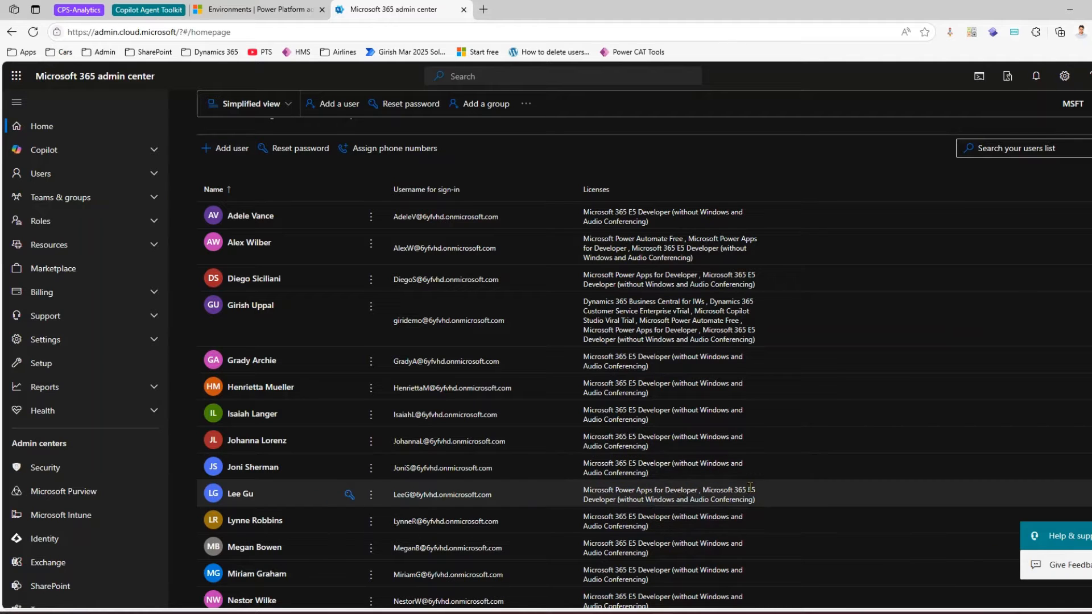
# Switch to the Power Platform admin center and open the Prod environment's user list, comparing it with the Microsoft 365 users
pyautogui.click(273, 8)
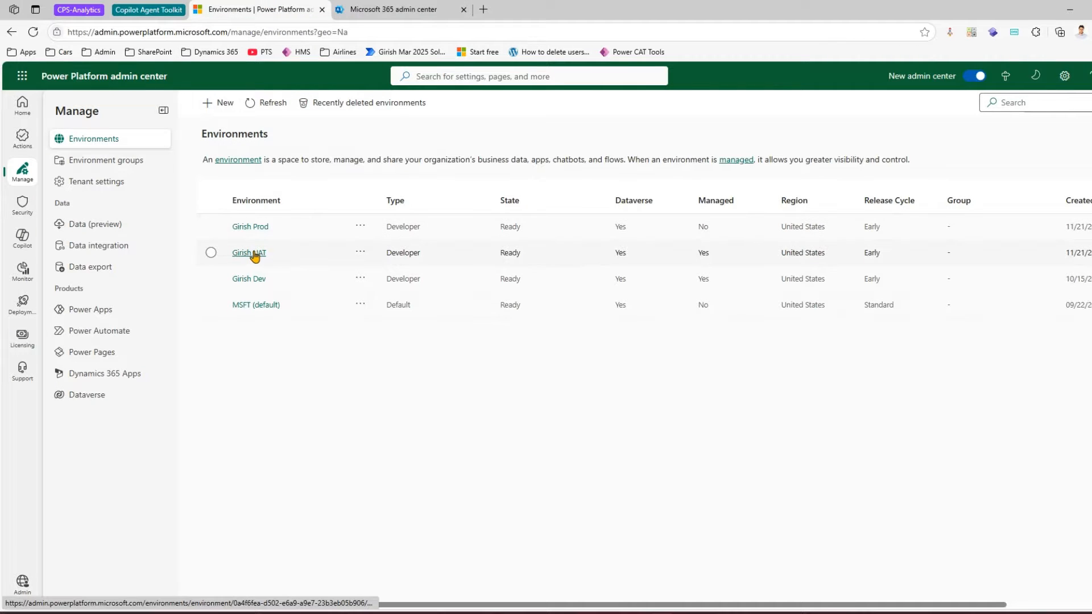
pyautogui.click(257, 227)
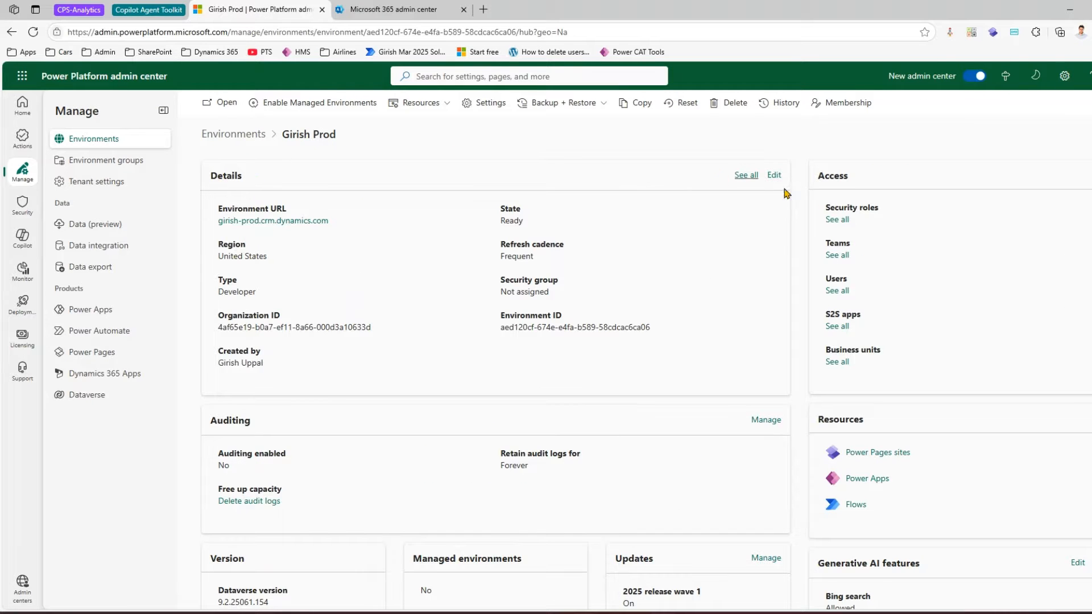
pyautogui.click(831, 291)
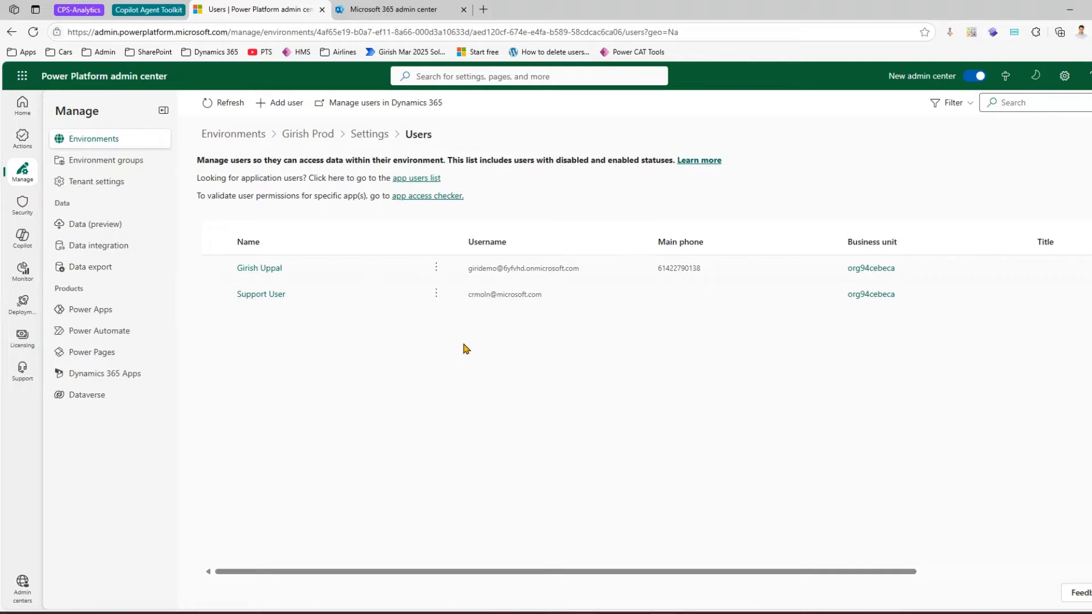
pyautogui.click(404, 11)
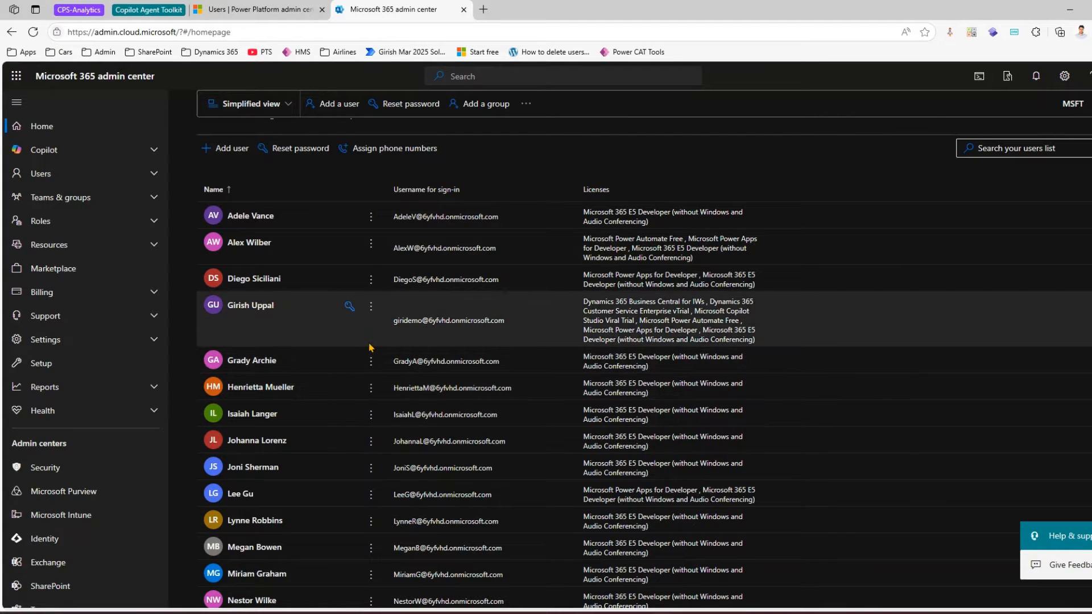
pyautogui.click(253, 10)
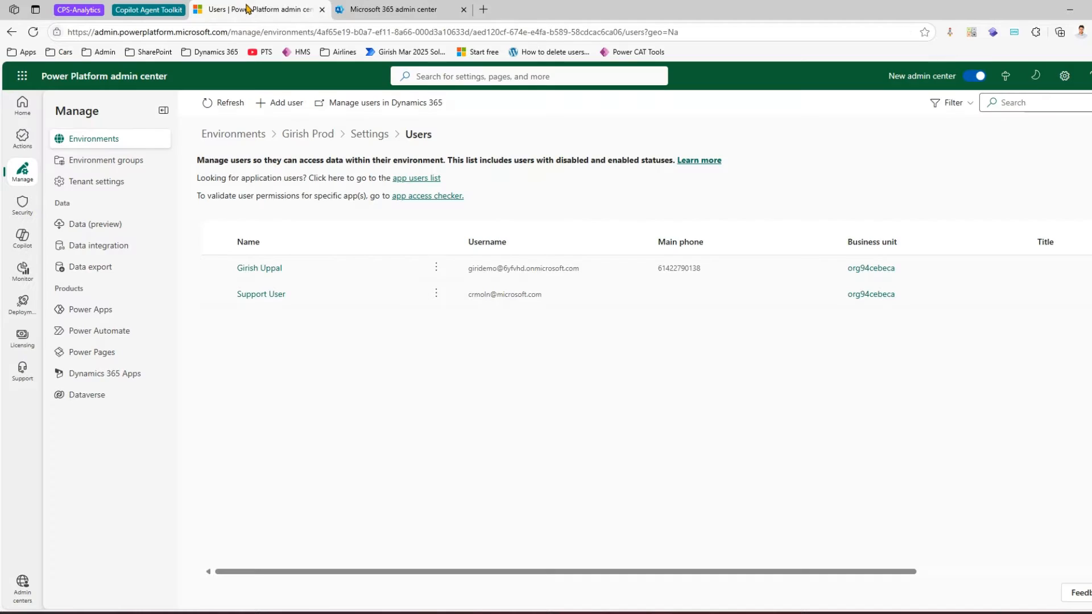
# Add a licensed Microsoft 365 user to the Prod environment by entering the user's full name
pyautogui.click(283, 106)
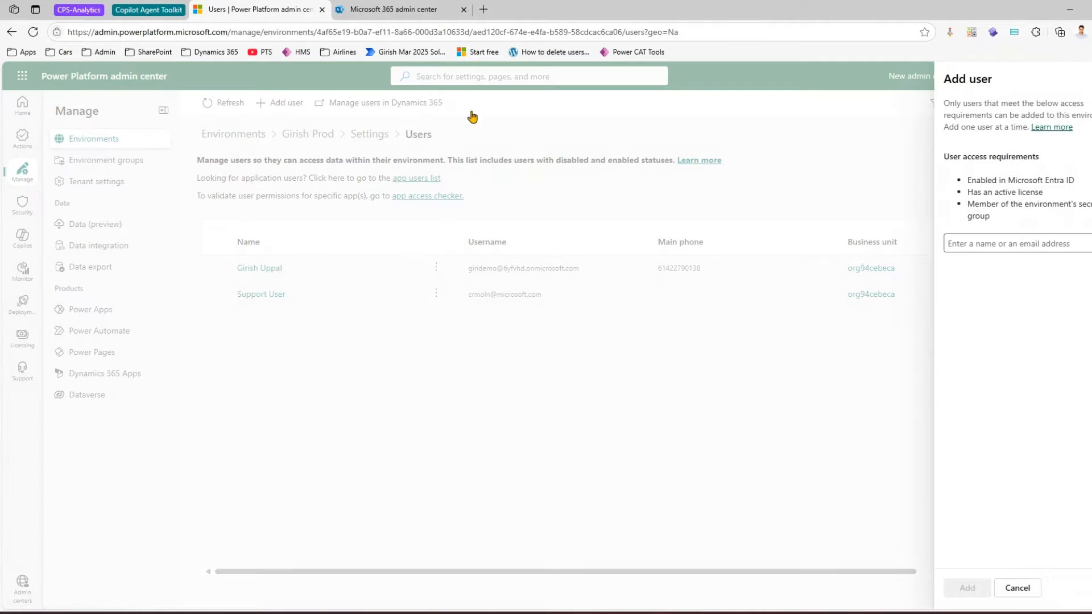
pyautogui.click(960, 246)
pyautogui.write('Lee Gu')
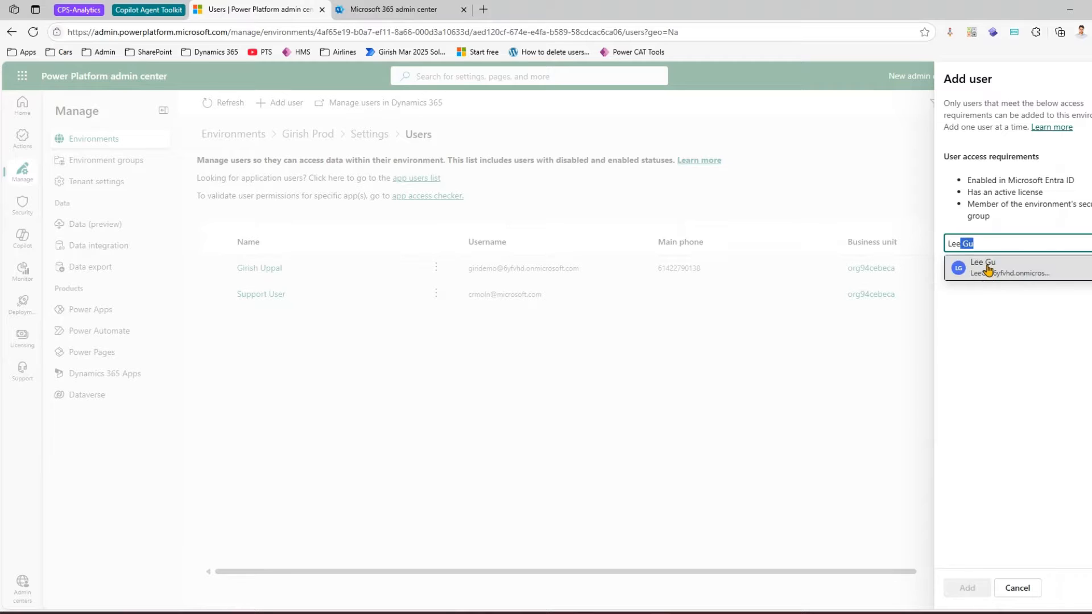
pyautogui.click(988, 277)
pyautogui.click(984, 586)
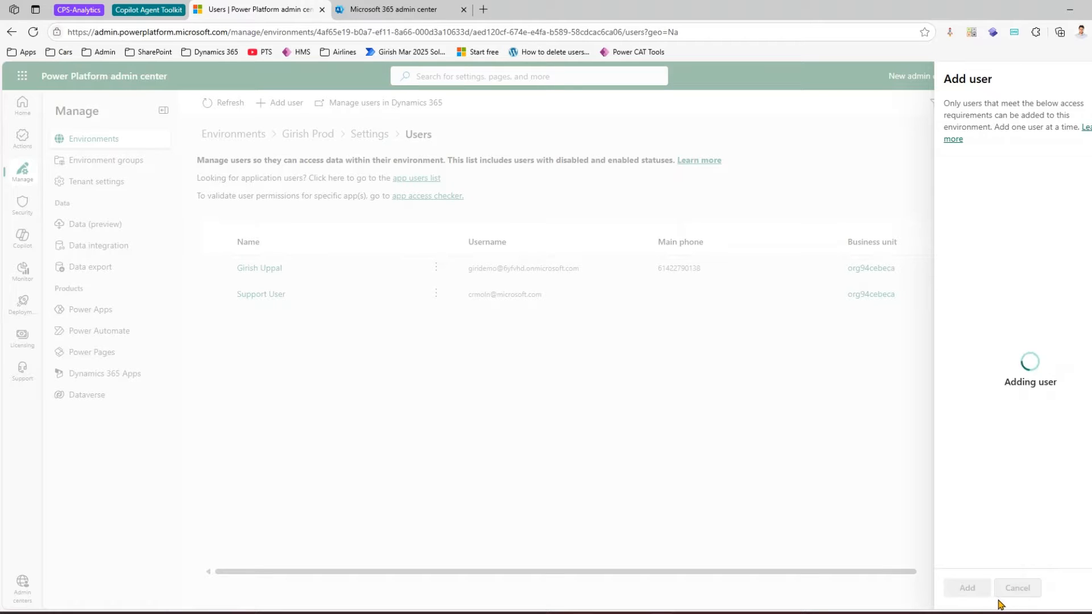
pyautogui.click(398, 9)
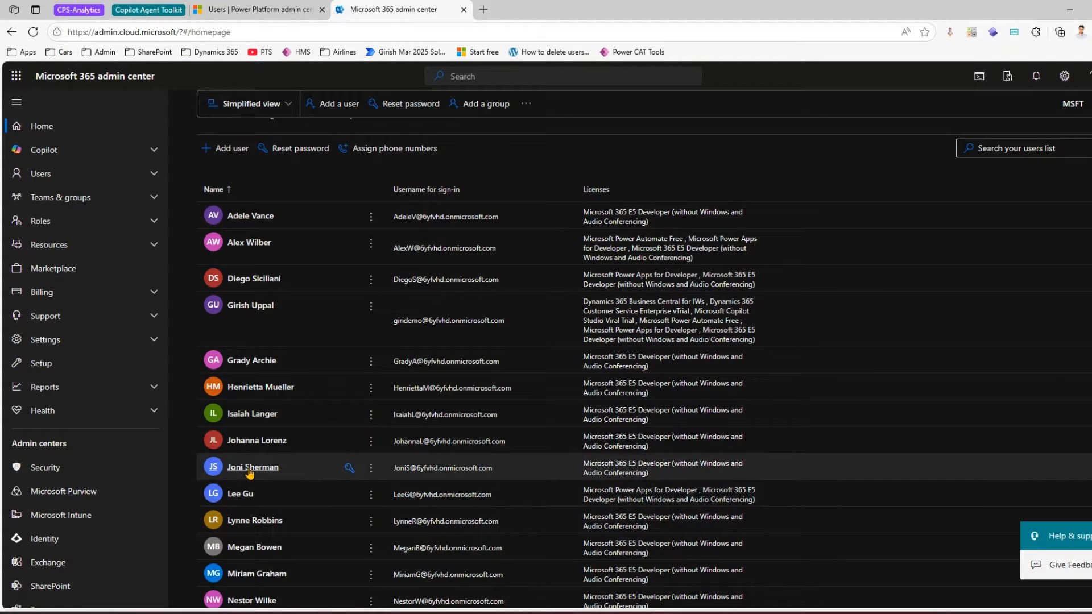
pyautogui.click(256, 9)
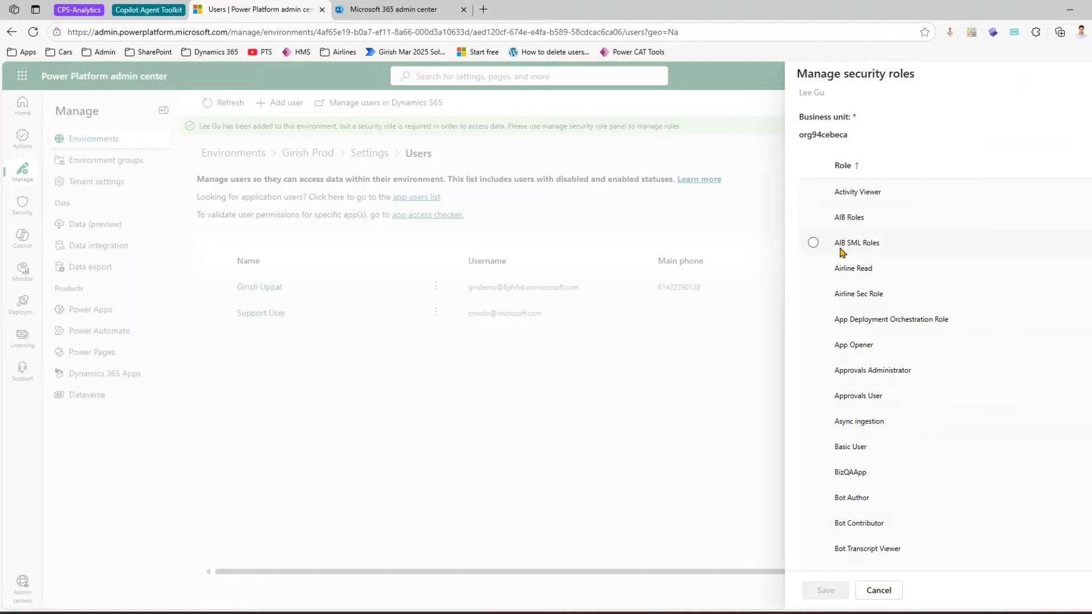
# Assign only the Airline Read security role to the added user and refresh the environment's user list
pyautogui.click(814, 268)
pyautogui.click(842, 592)
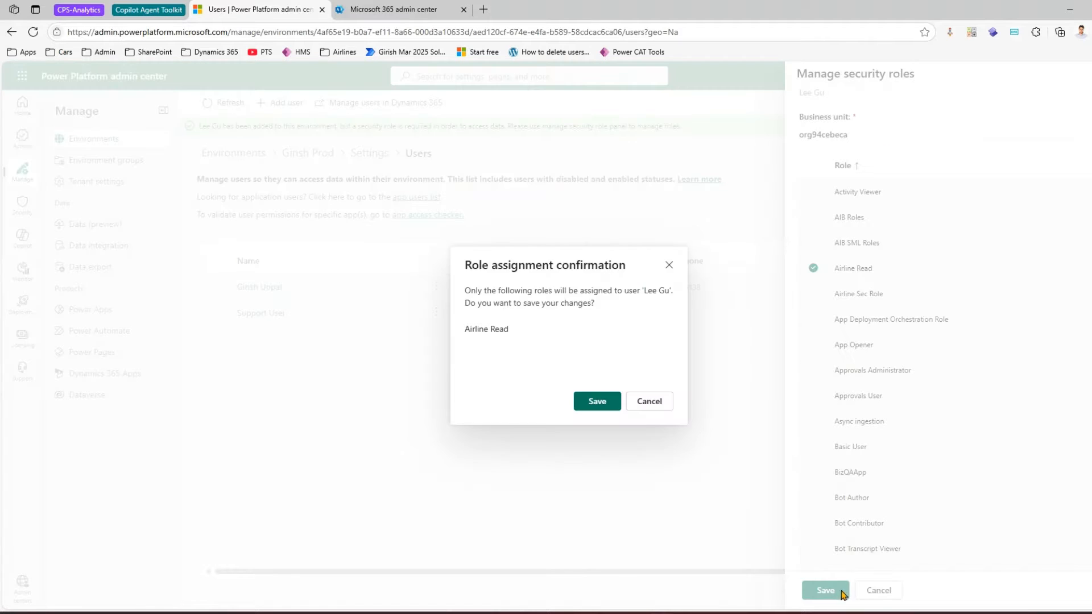
pyautogui.click(614, 402)
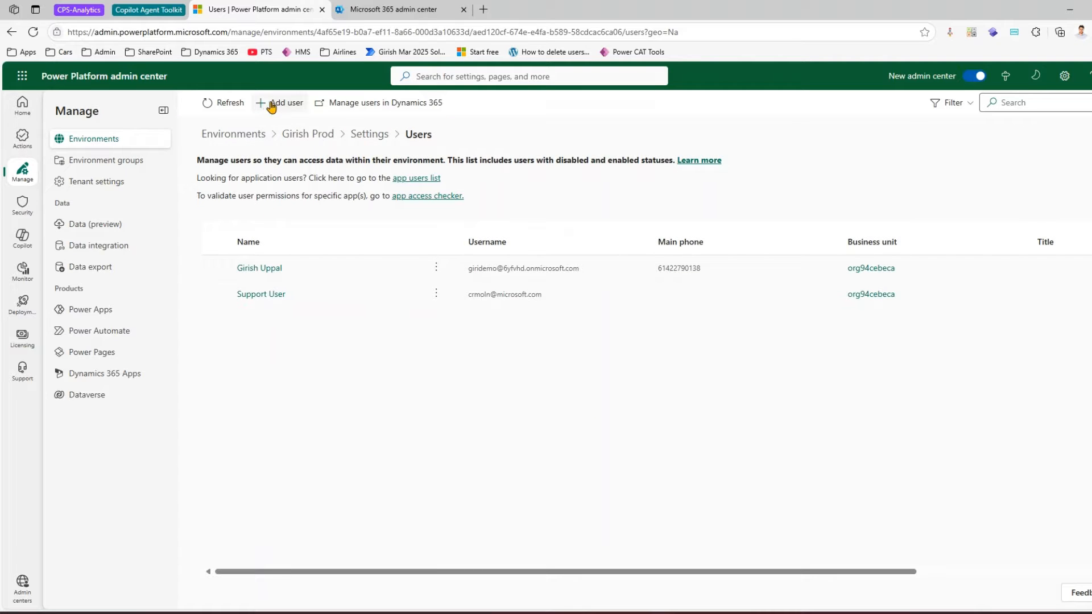
pyautogui.click(216, 103)
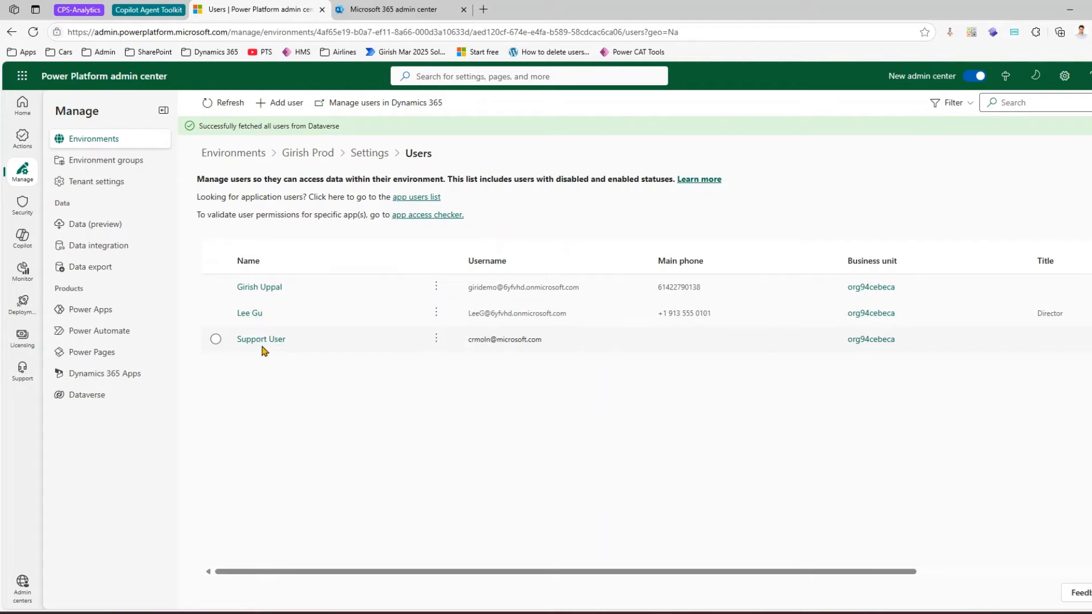
# Review the Entra ID, license and security group requirements for adding a user, without adding anyone else
pyautogui.click(296, 104)
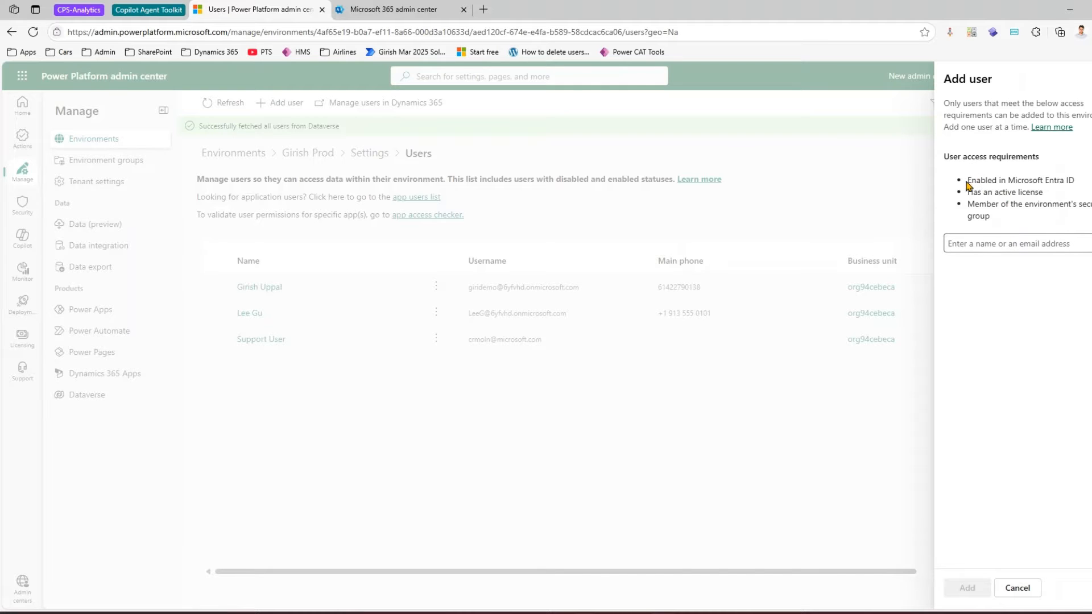
pyautogui.moveTo(970, 179); pyautogui.dragTo(1070, 182)
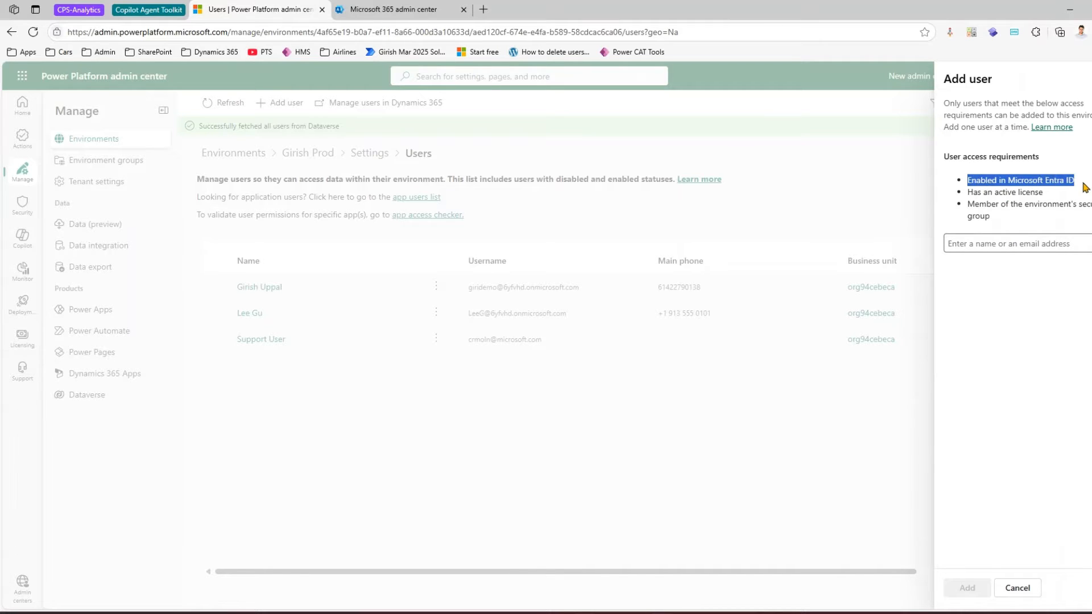
pyautogui.moveTo(971, 192); pyautogui.dragTo(1050, 194)
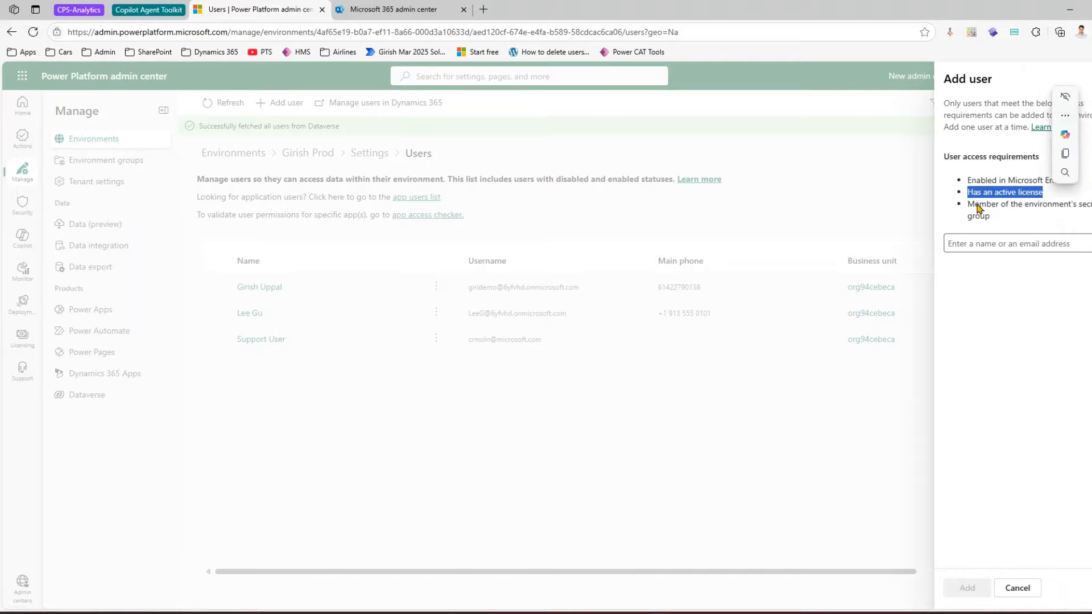
pyautogui.moveTo(968, 203); pyautogui.dragTo(992, 220)
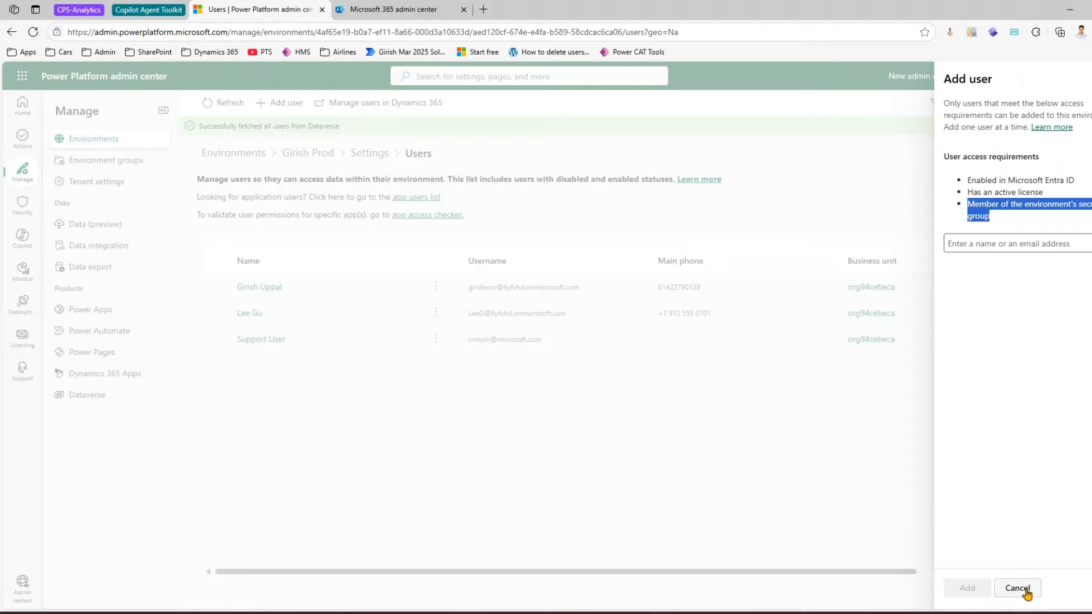
pyautogui.click(405, 13)
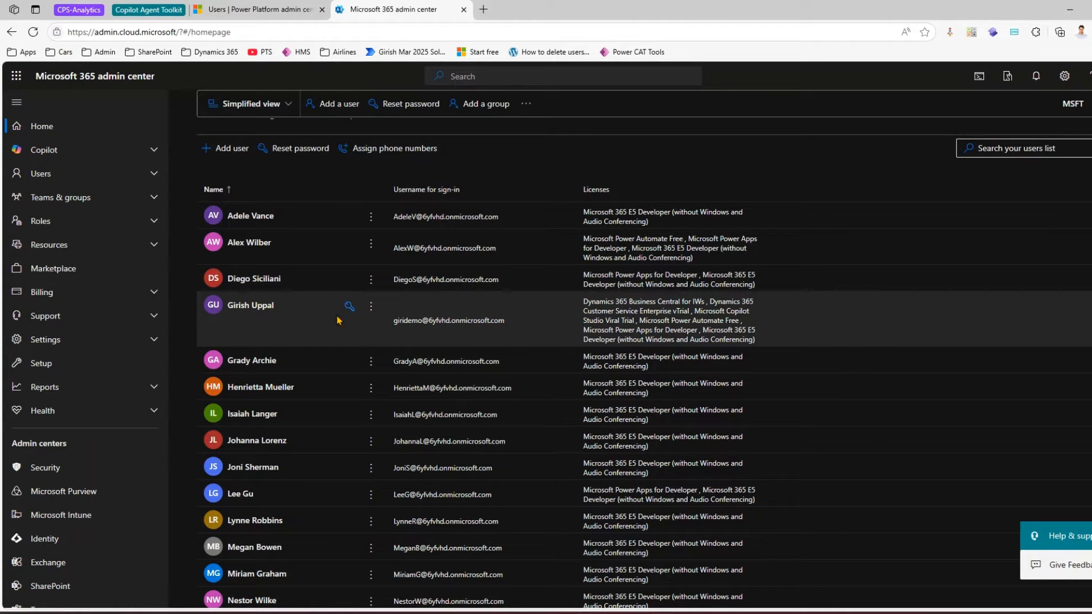
pyautogui.click(251, 9)
pyautogui.click(1021, 589)
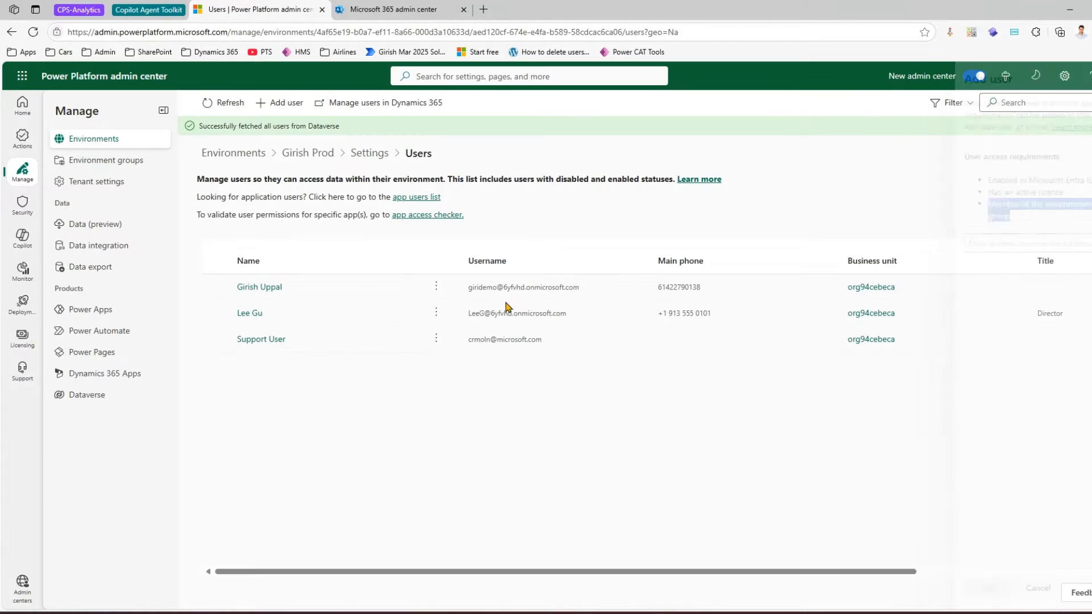
# Open the Teams page in the Prod environment's Users + permissions settings and view the available team type filters
pyautogui.click(367, 153)
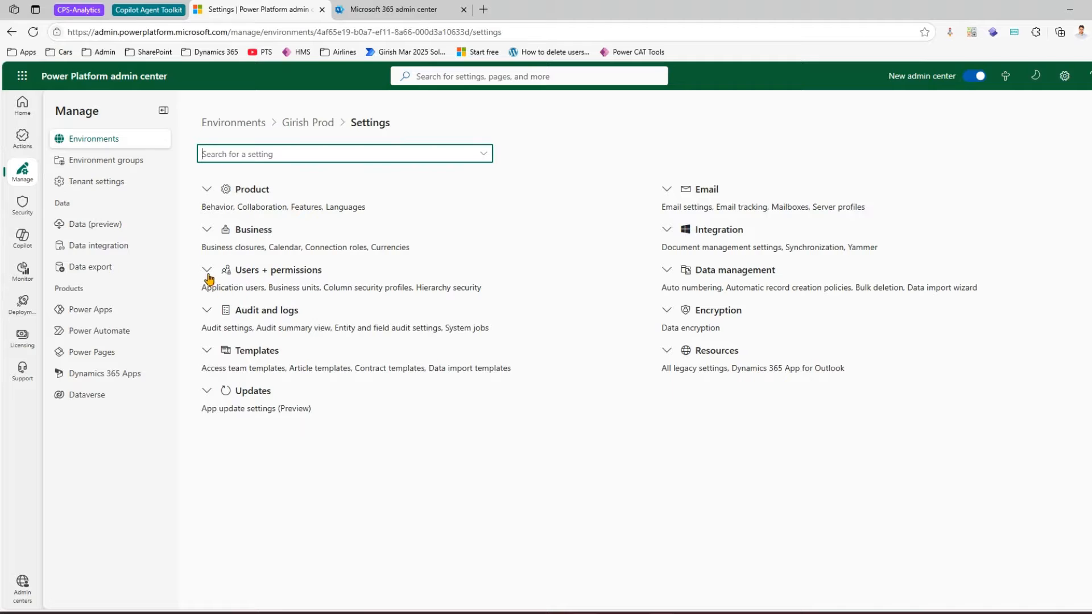
pyautogui.click(207, 273)
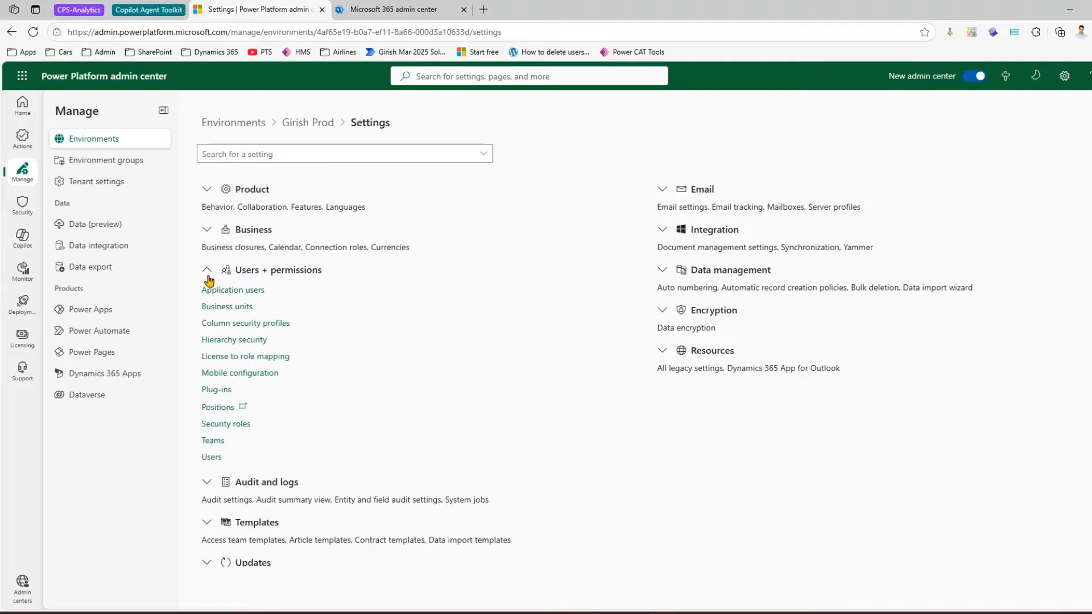
pyautogui.click(213, 442)
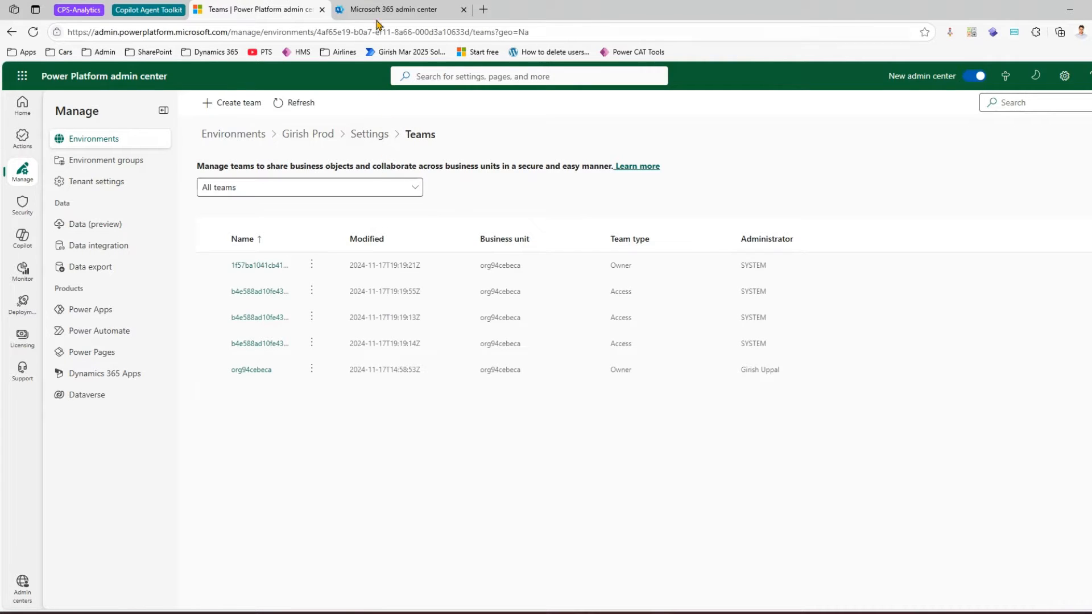
pyautogui.click(310, 190)
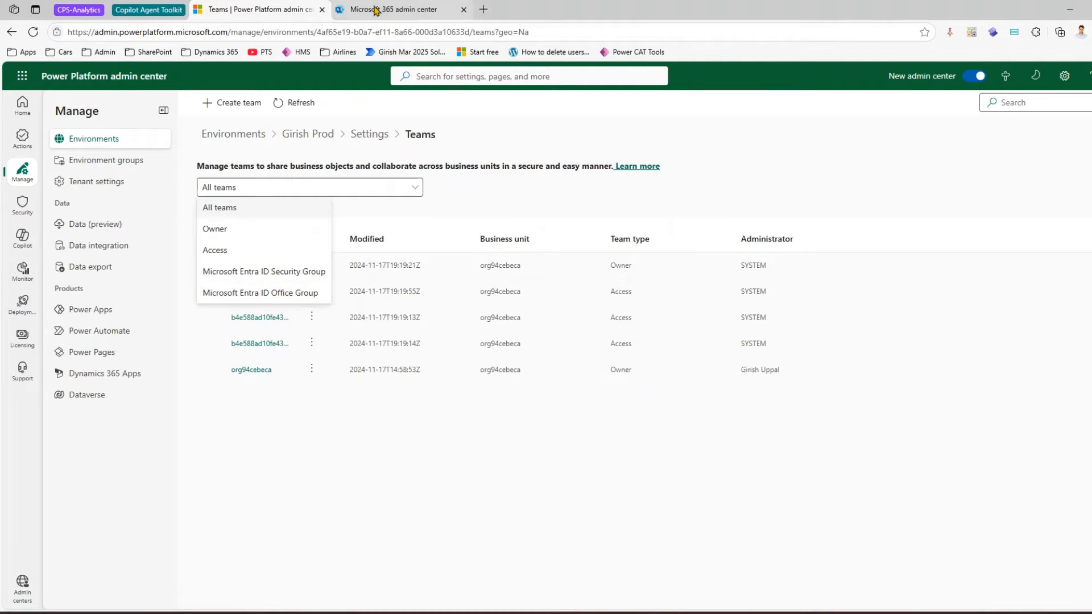
# Switch to the Microsoft 365 admin center and open the list of active teams and groups
pyautogui.click(392, 9)
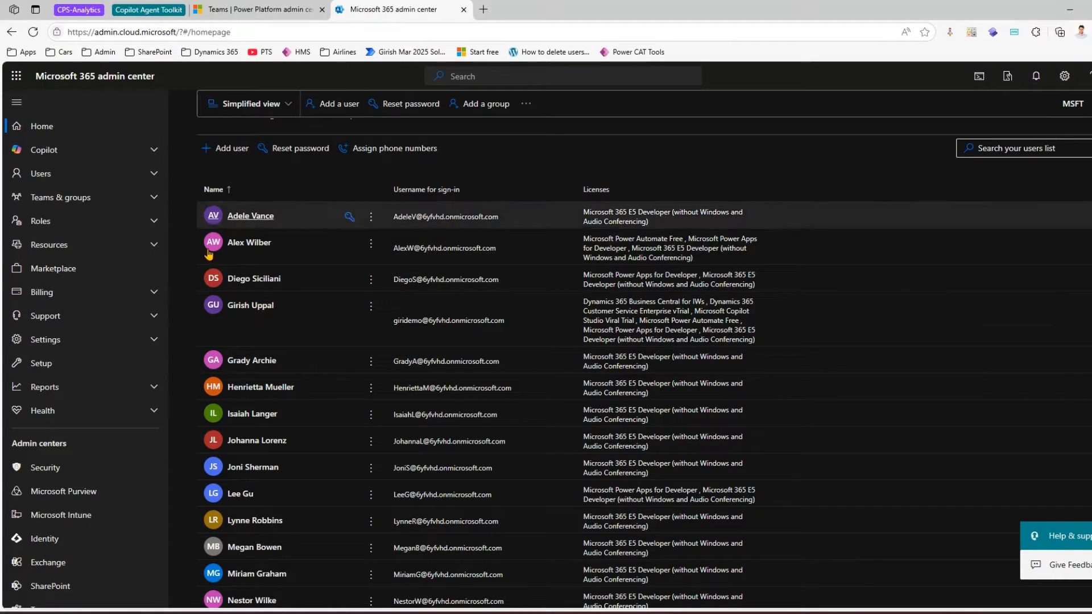
pyautogui.click(158, 197)
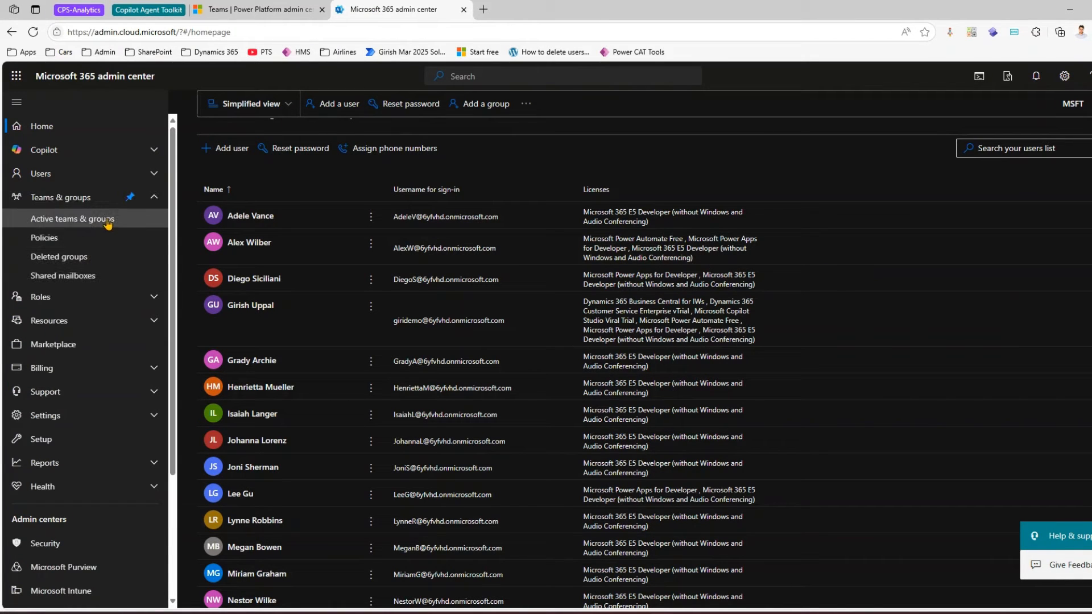
pyautogui.click(119, 221)
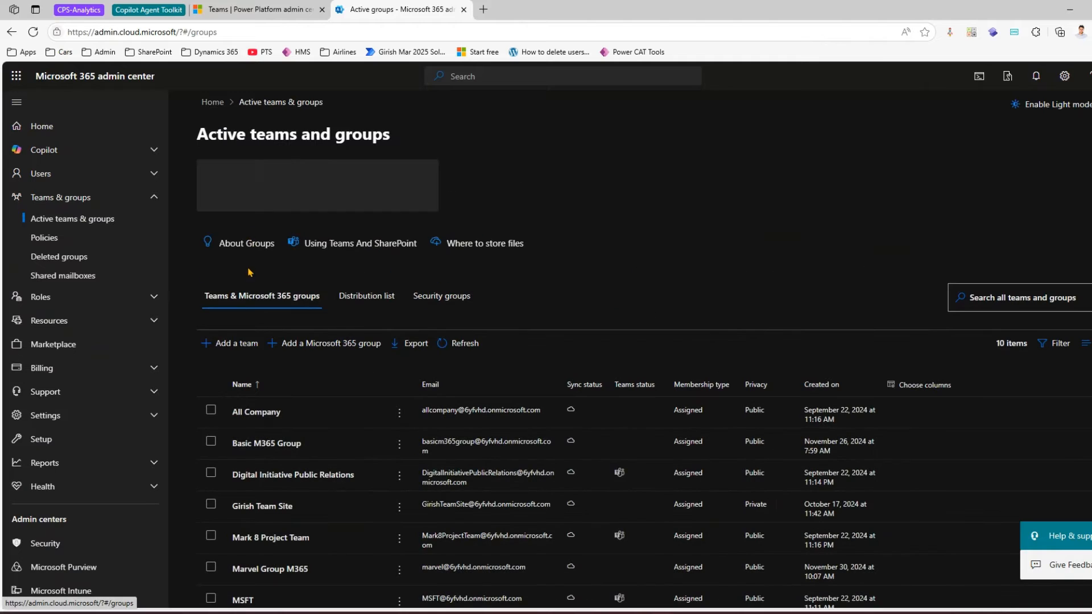
# Create a Microsoft 365 group with "June Group" as both name and description, and continue to assigning owners
pyautogui.click(298, 345)
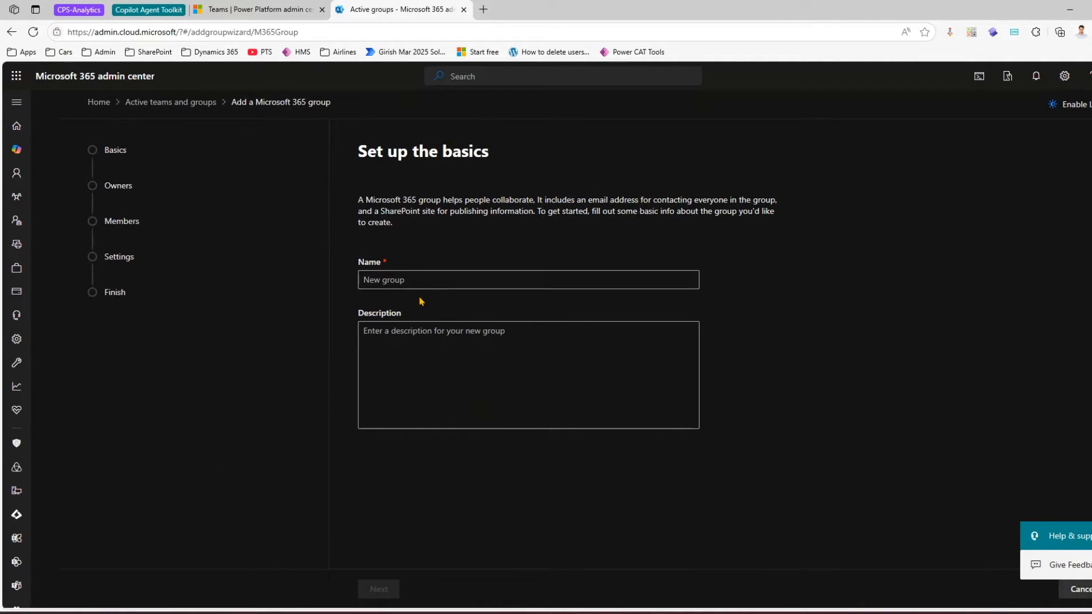
pyautogui.click(419, 281)
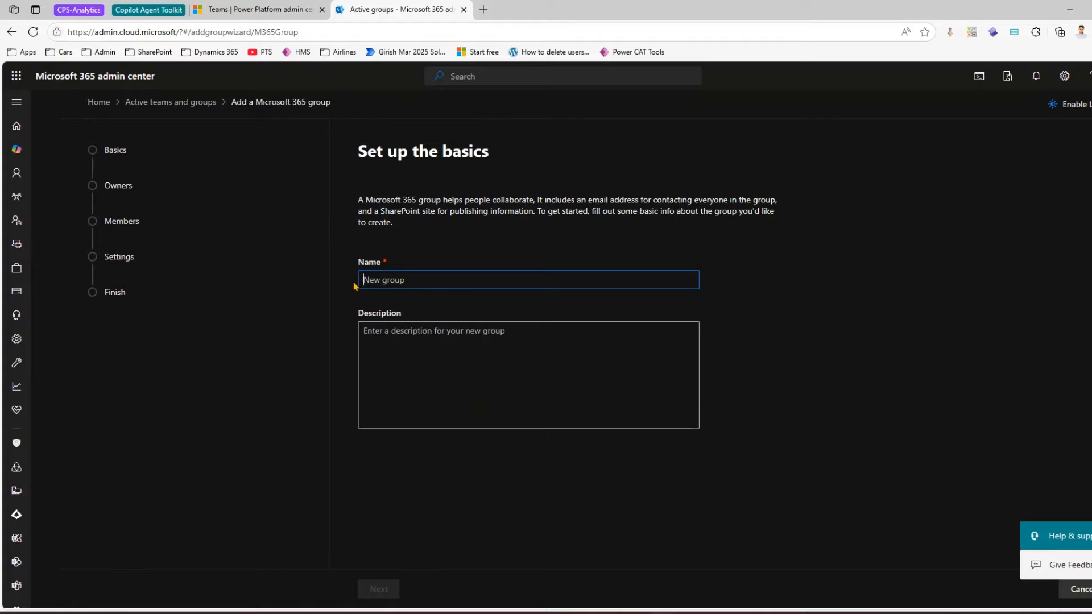
pyautogui.write('June Group')
pyautogui.moveTo(481, 283); pyautogui.dragTo(322, 293)
pyautogui.hotkey('ctrl', 'c')
pyautogui.click(414, 324)
pyautogui.hotkey('ctrl', 'v')
pyautogui.click(397, 589)
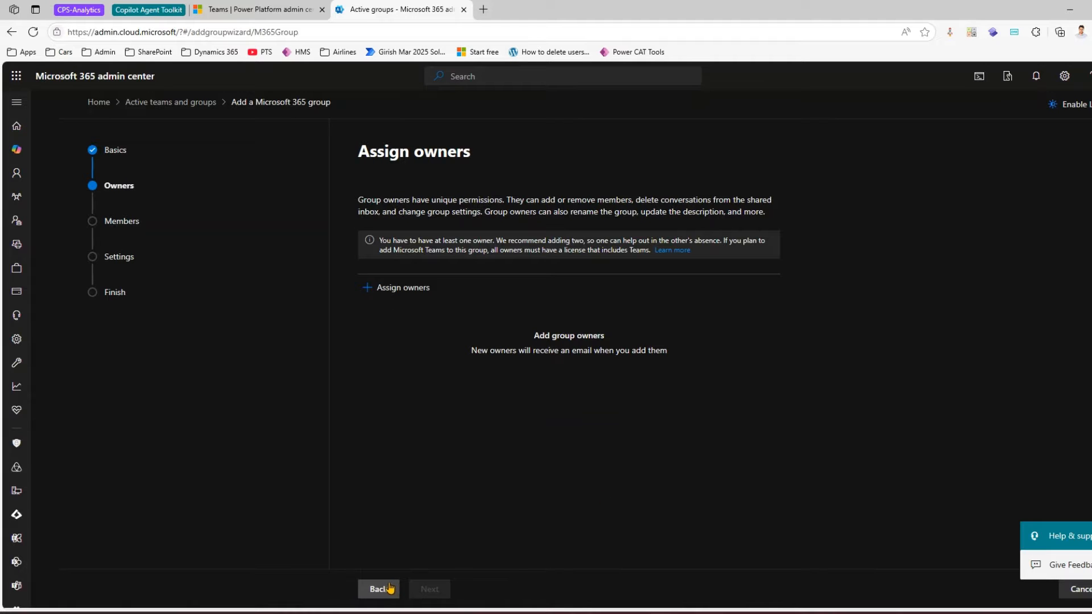
# Search for the administrator's account, assign it as the group's owner, and continue to the members stage
pyautogui.click(403, 292)
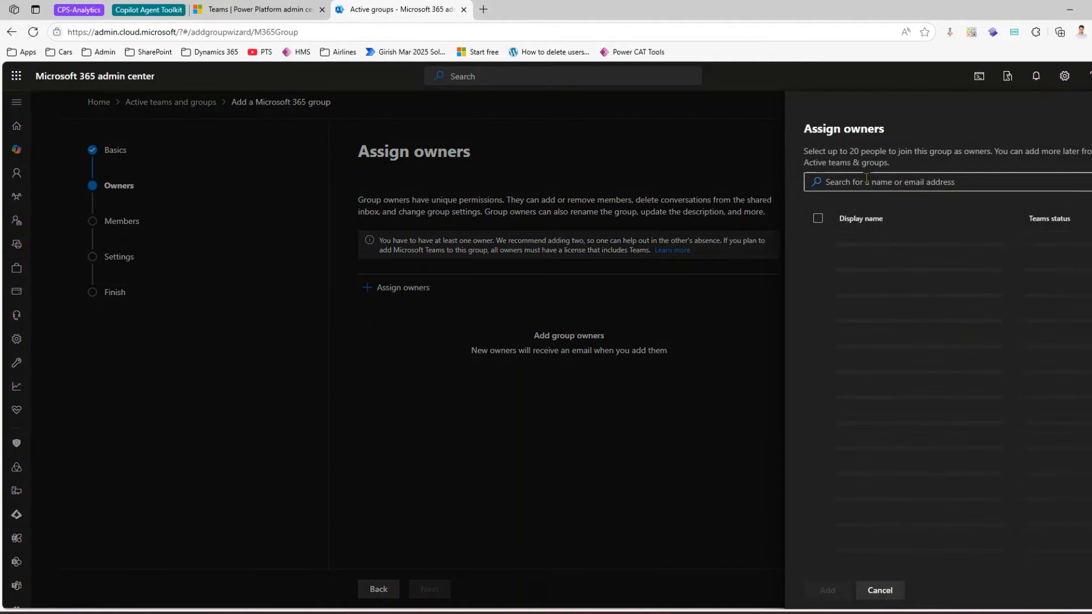
pyautogui.write('gir')
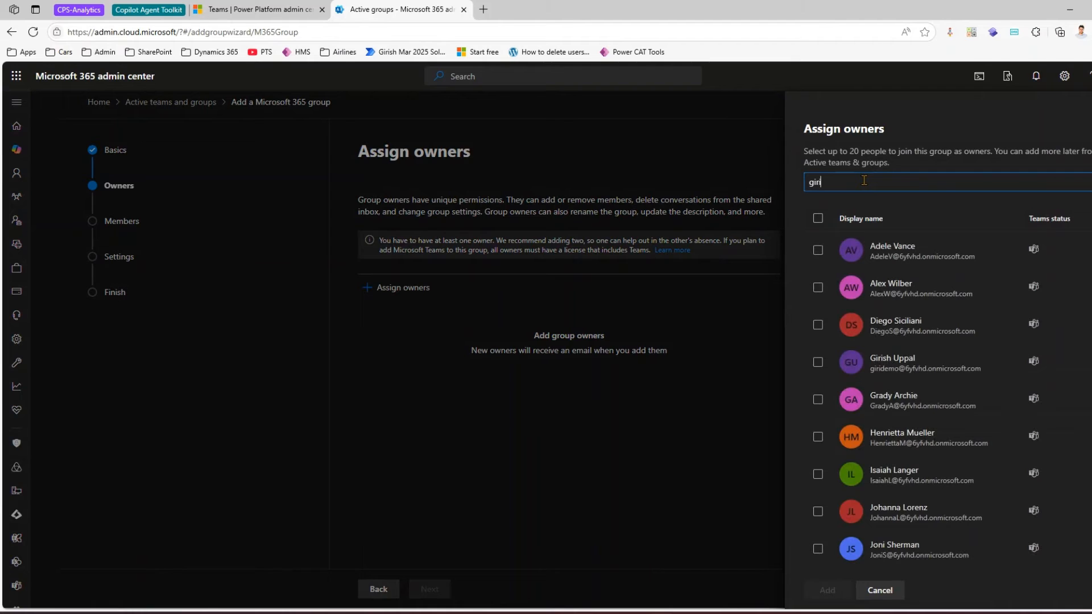
pyautogui.click(818, 364)
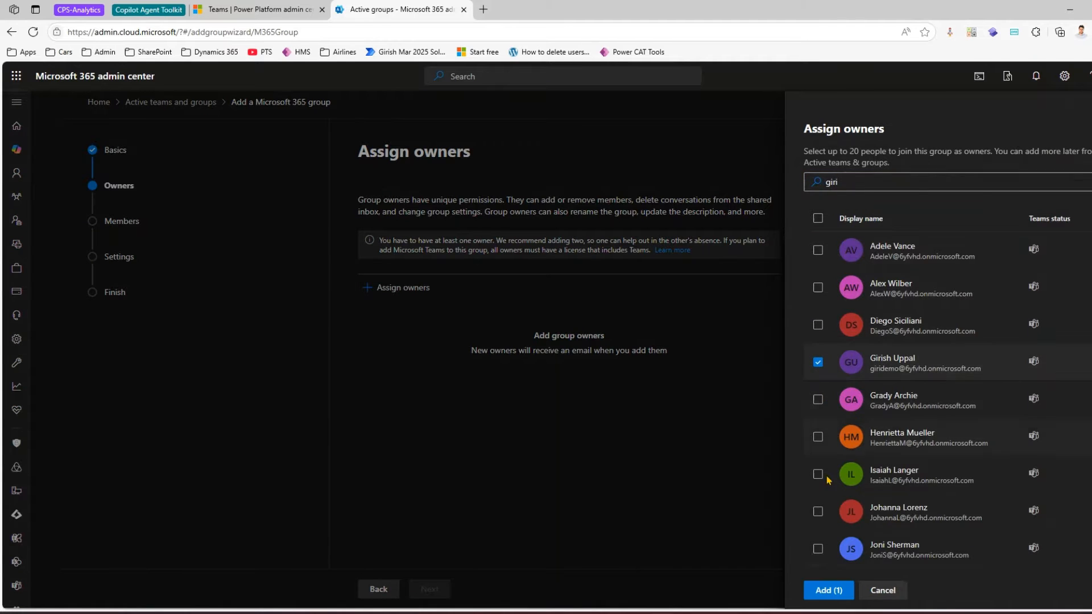
pyautogui.click(828, 590)
pyautogui.click(431, 590)
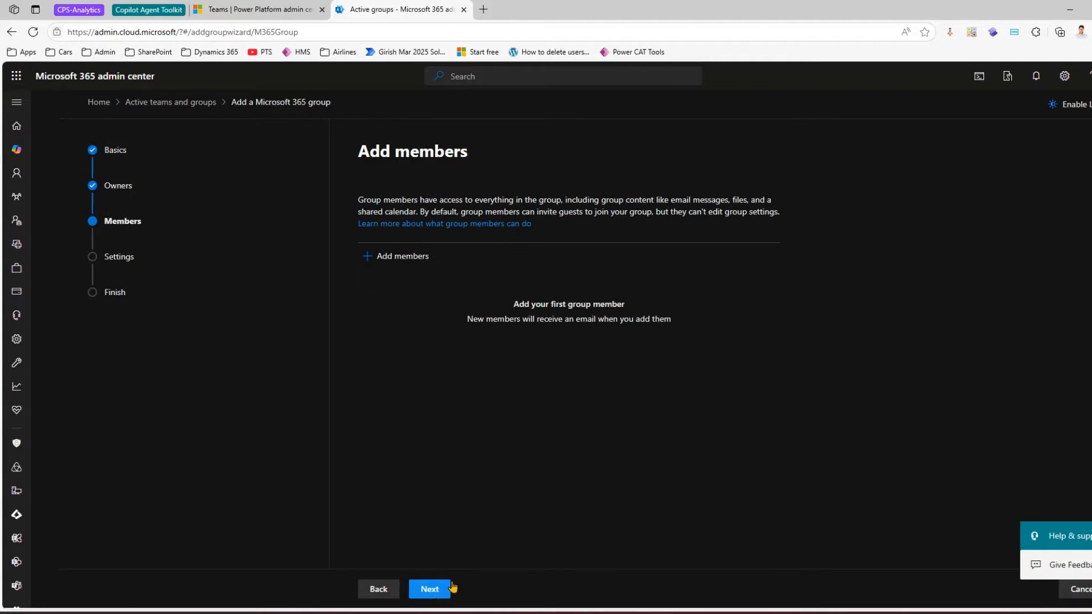
# Add the third, fifth and sixth listed users as members of the group and continue to its settings
pyautogui.click(426, 257)
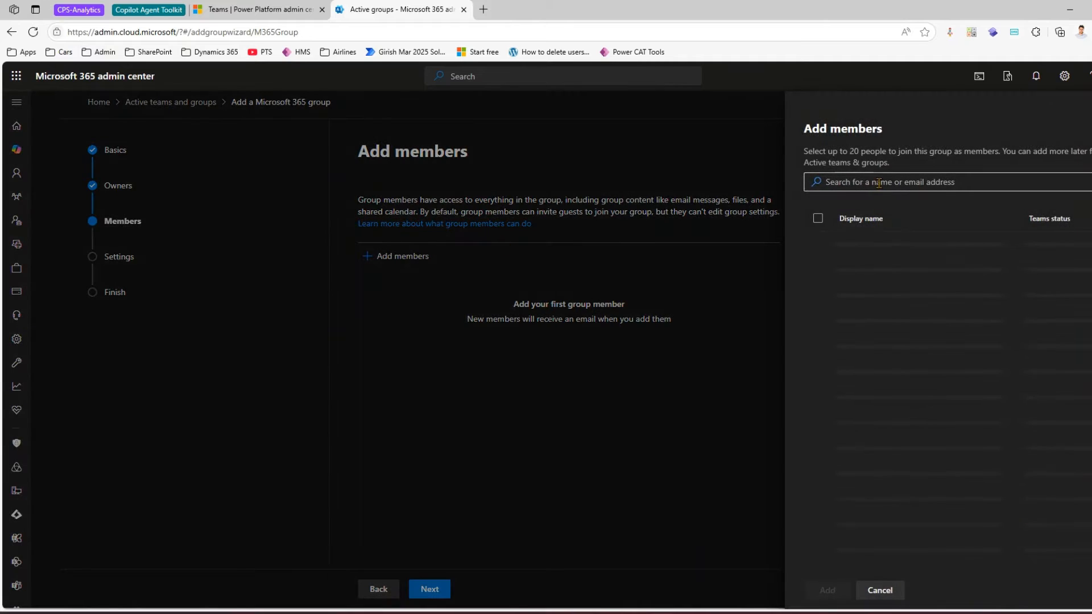
pyautogui.click(817, 326)
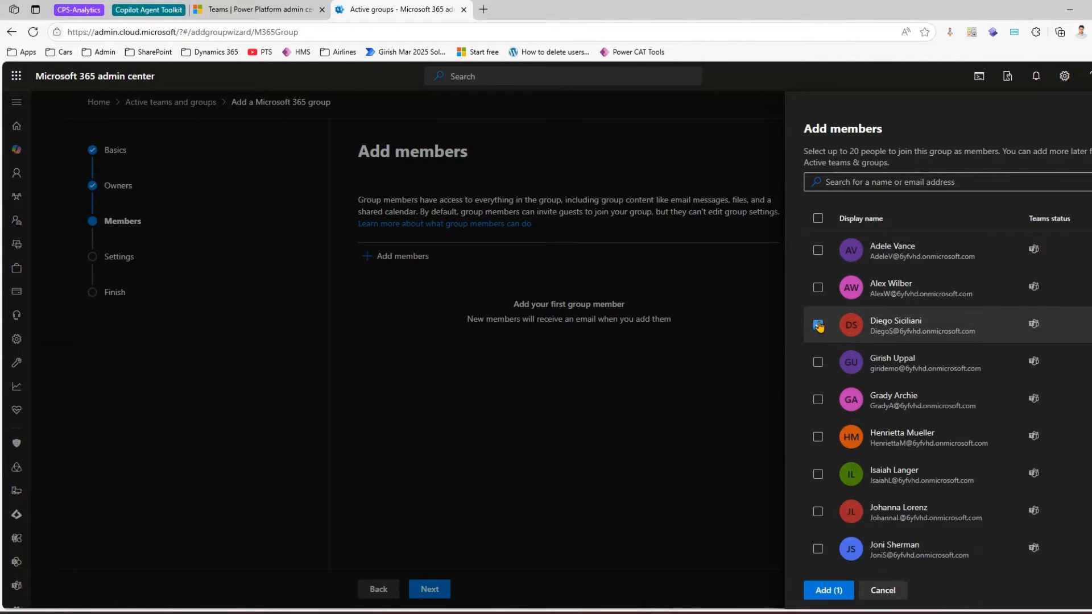
pyautogui.click(818, 398)
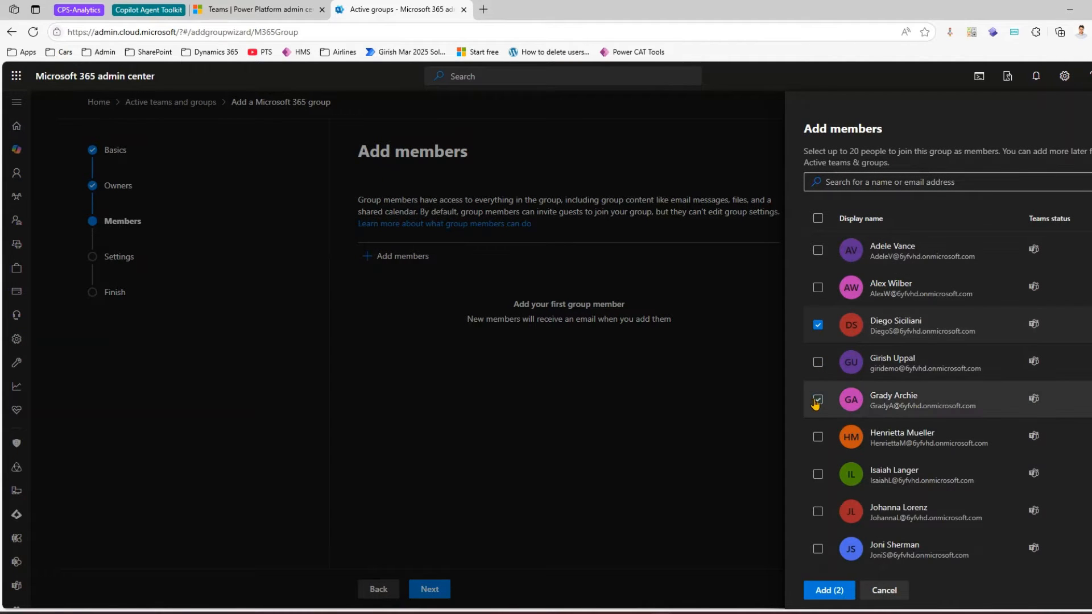
pyautogui.click(818, 437)
pyautogui.click(828, 590)
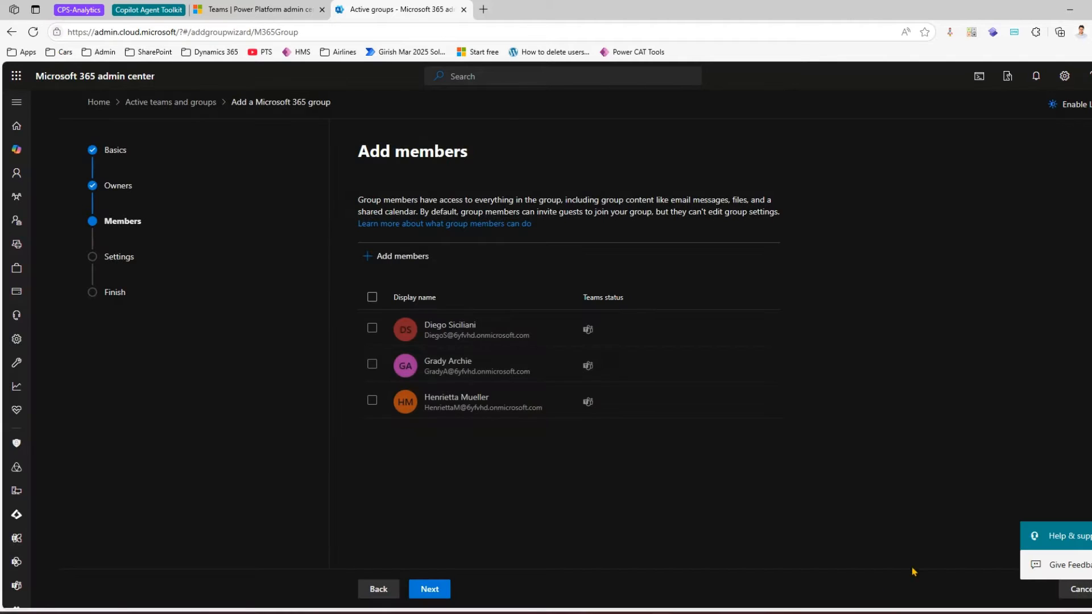
pyautogui.click(432, 592)
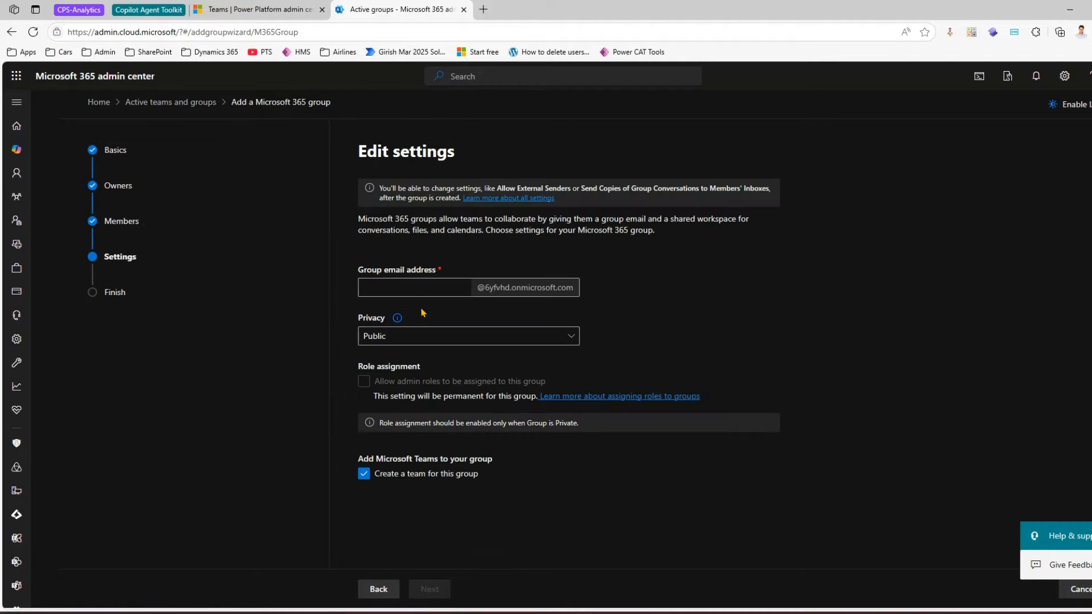
# Set the group's email alias to "june" and create the public group with a Microsoft Teams team
pyautogui.click(412, 287)
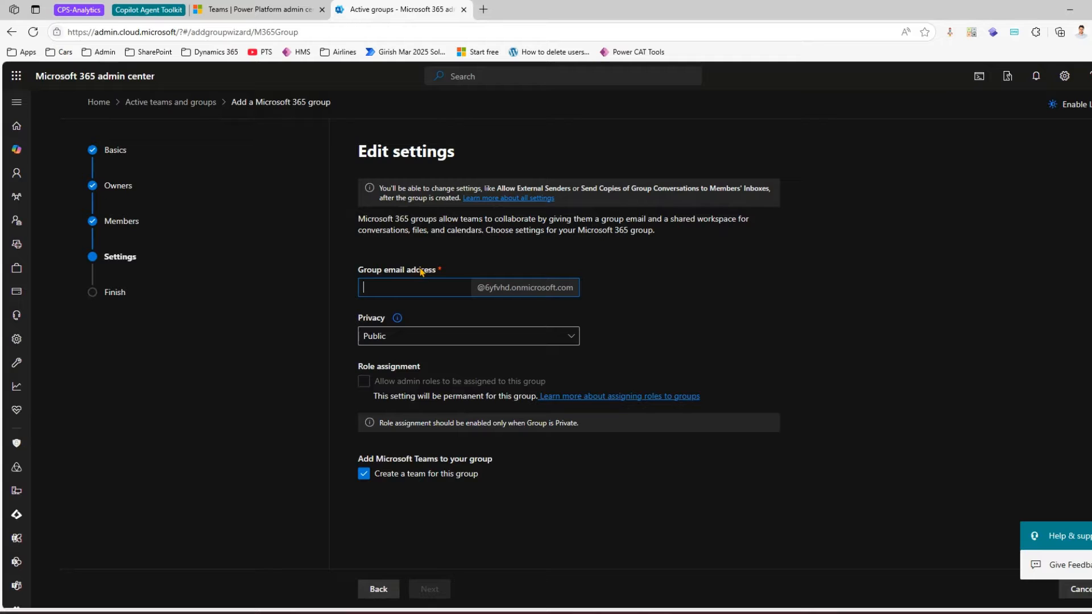
pyautogui.write('june')
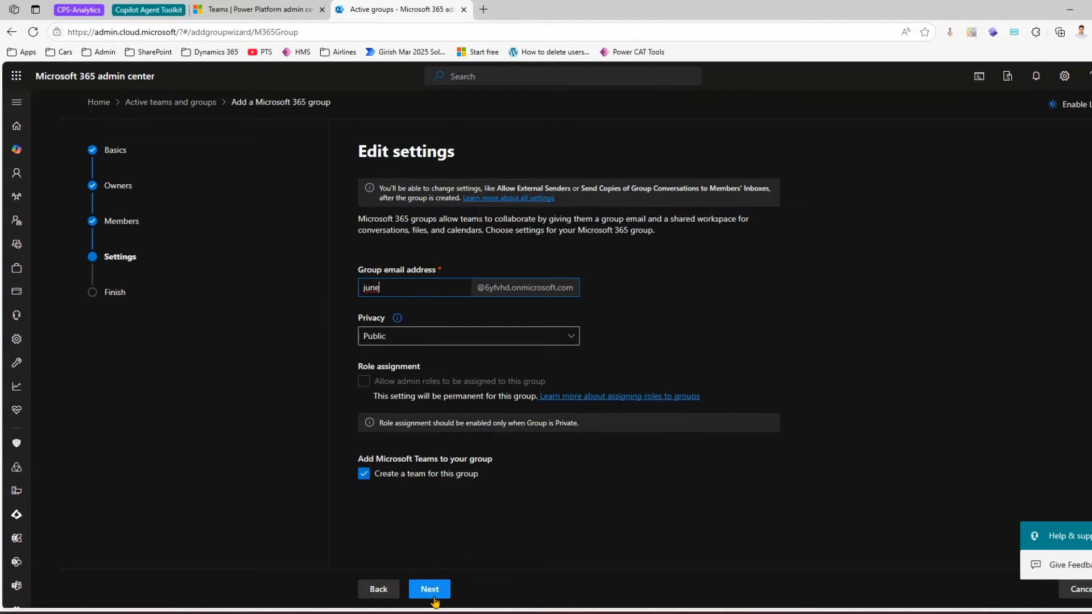
pyautogui.click(431, 591)
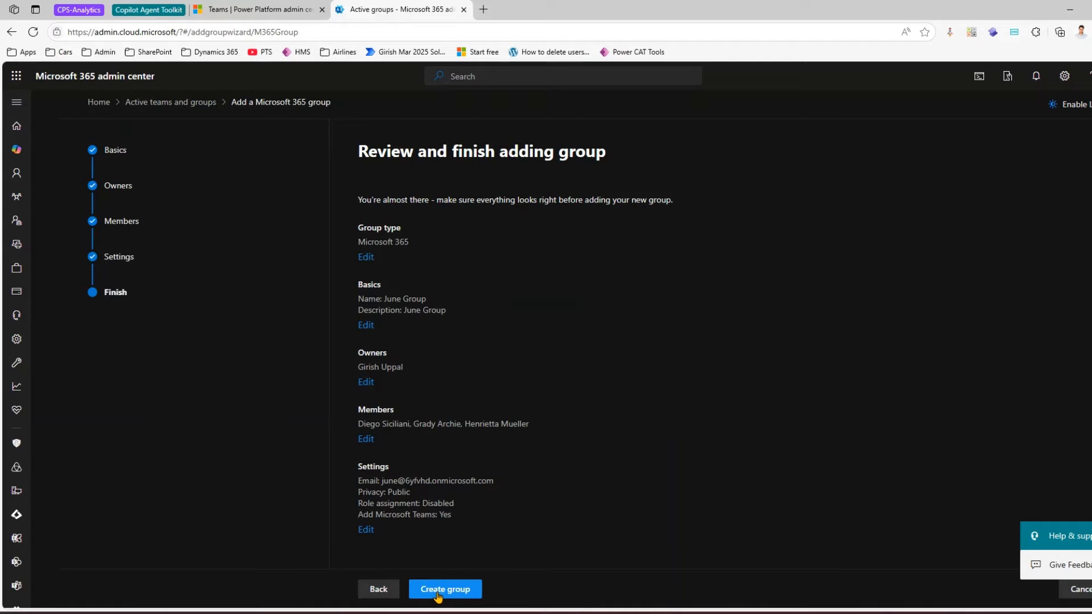
pyautogui.click(438, 595)
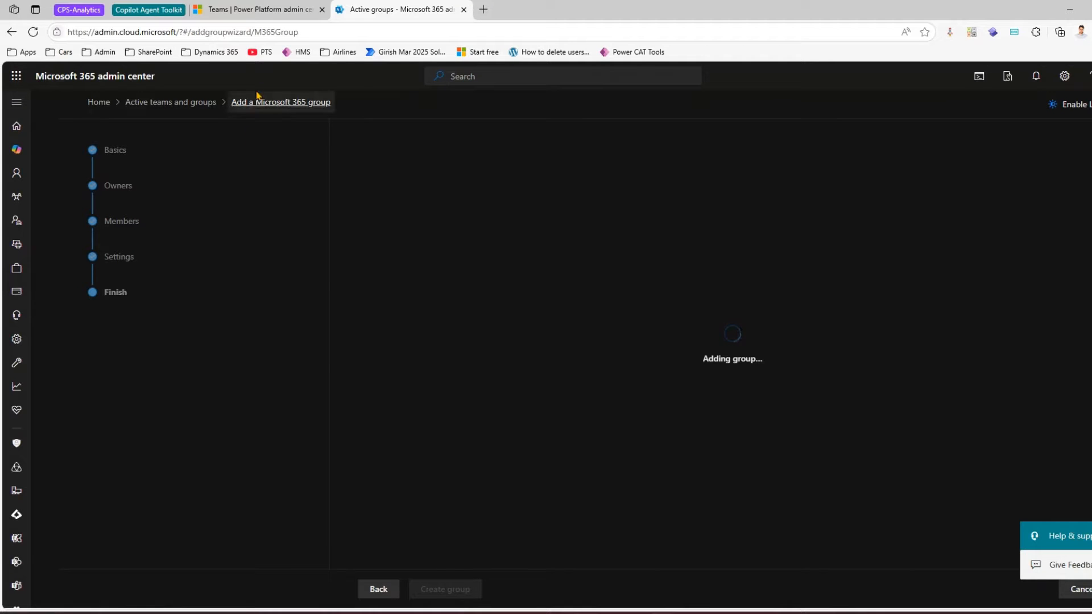
# Switch back to the Teams page in the Power Platform admin center and close the team type filter list
pyautogui.click(248, 5)
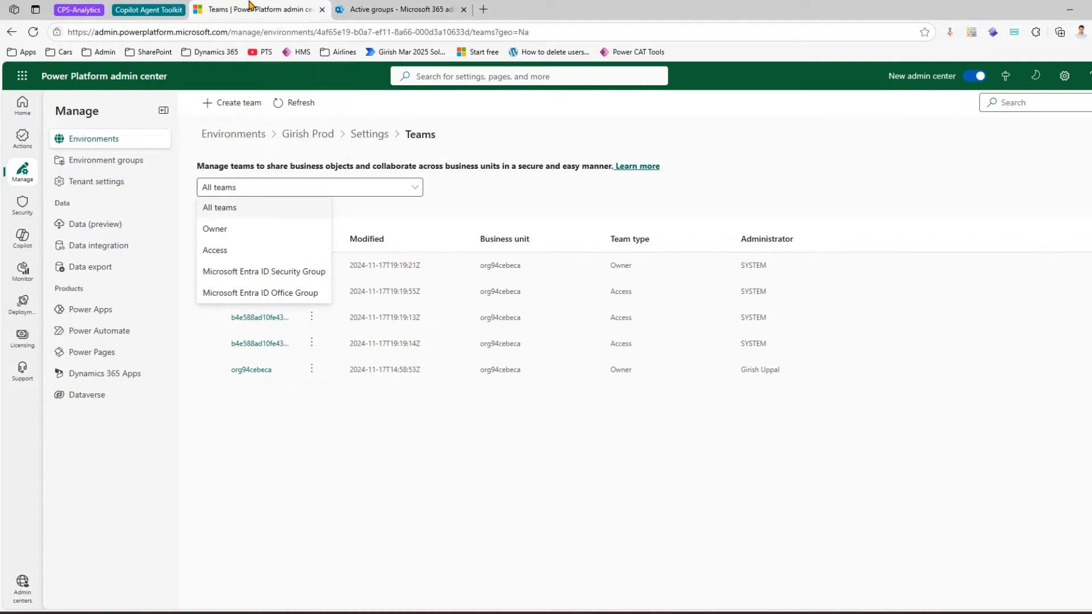
pyautogui.click(343, 473)
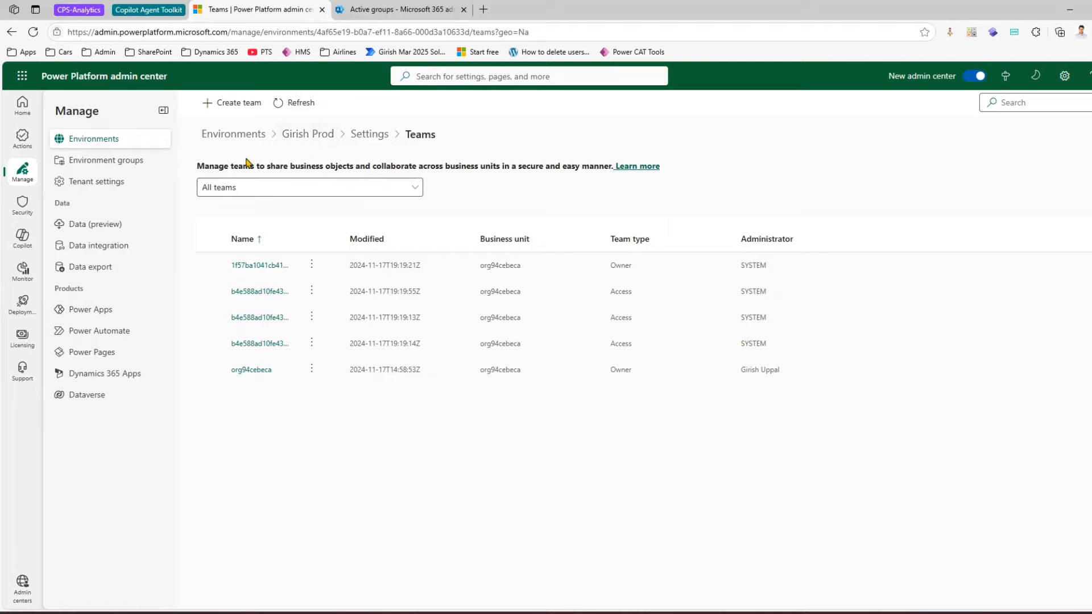
pyautogui.click(228, 108)
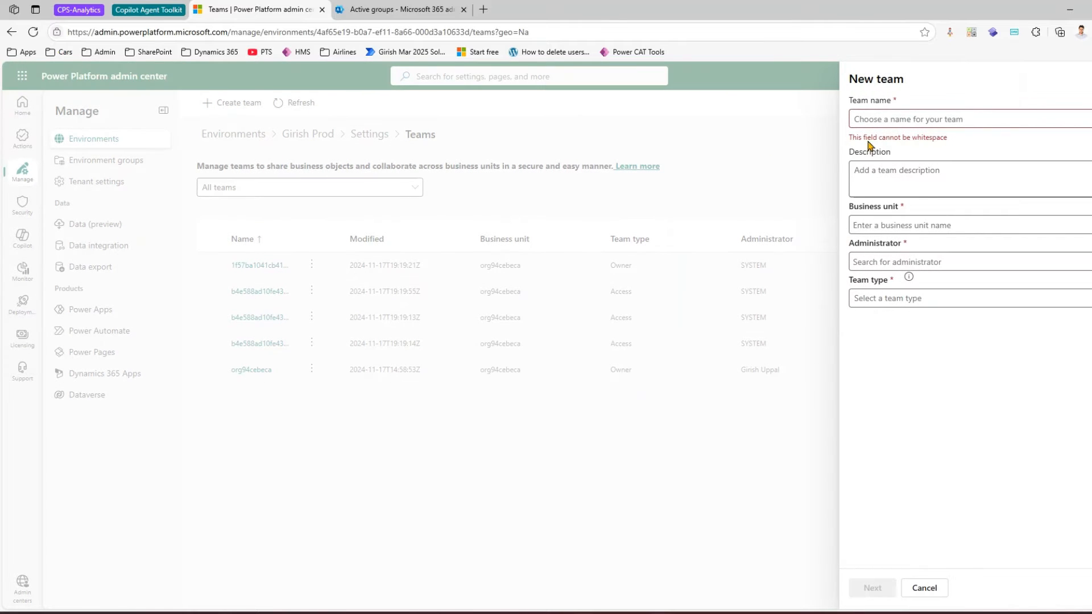
pyautogui.click(877, 120)
pyautogui.write('June P')
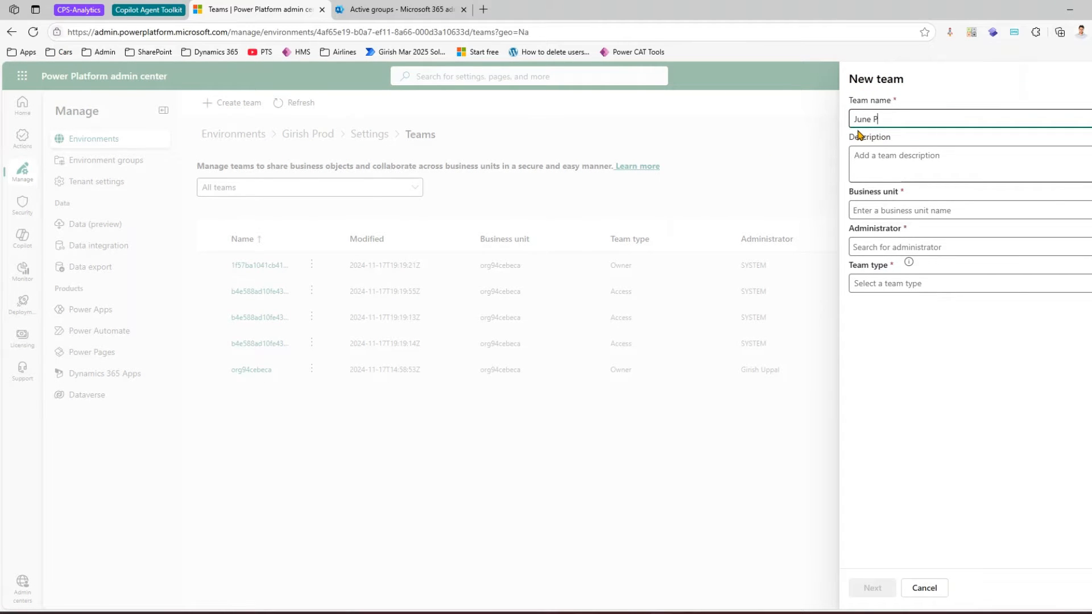
pyautogui.press('Escape')
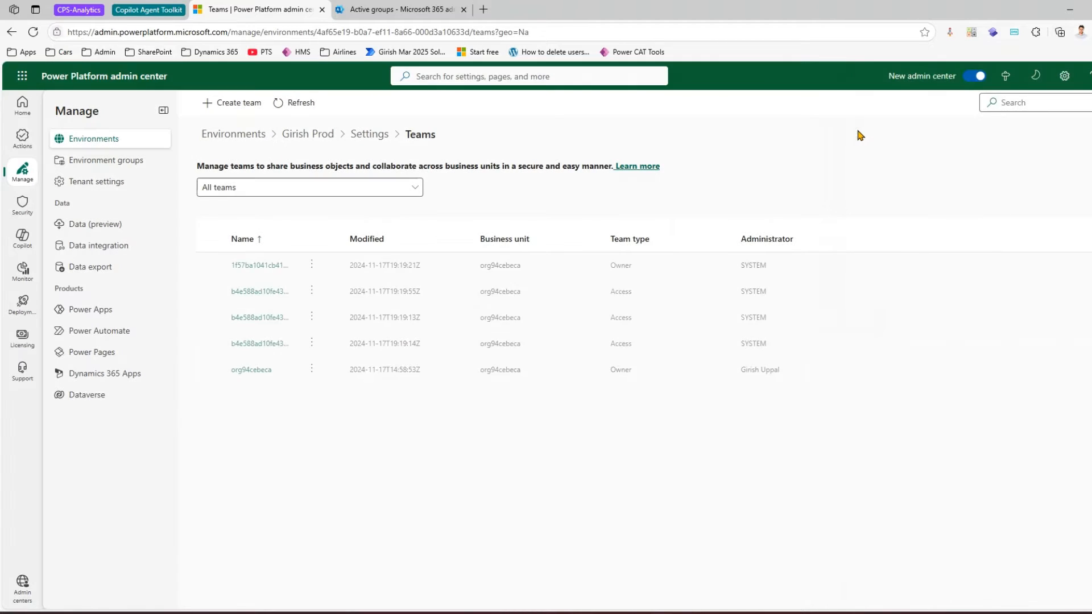
# Start a new team named "June PP Team" in business unit org94cebeca, with the administrator's own account as team administrator
pyautogui.click(263, 104)
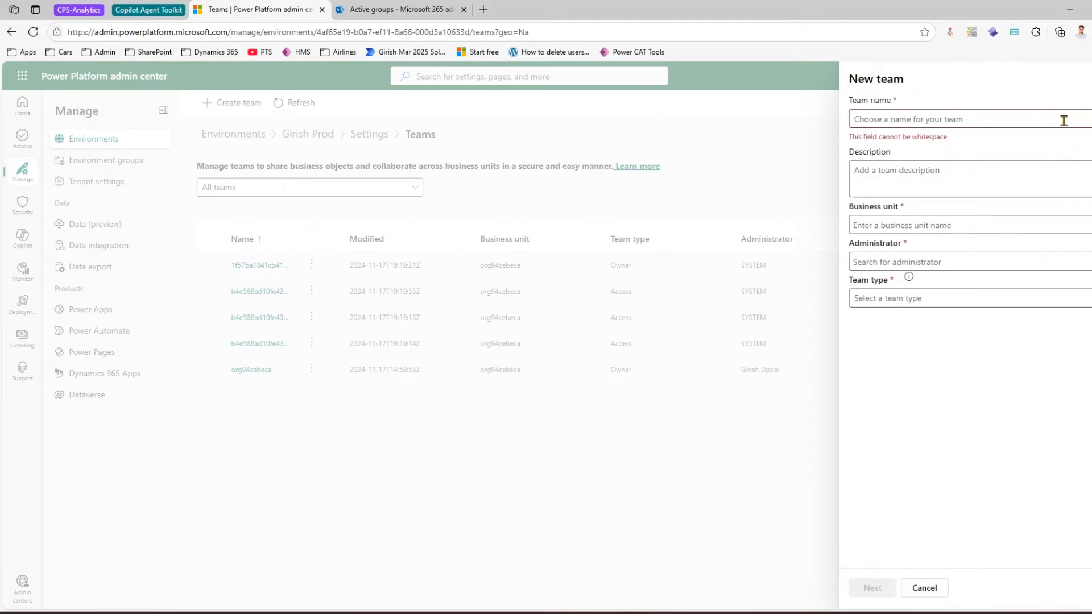
pyautogui.write('June PP Team')
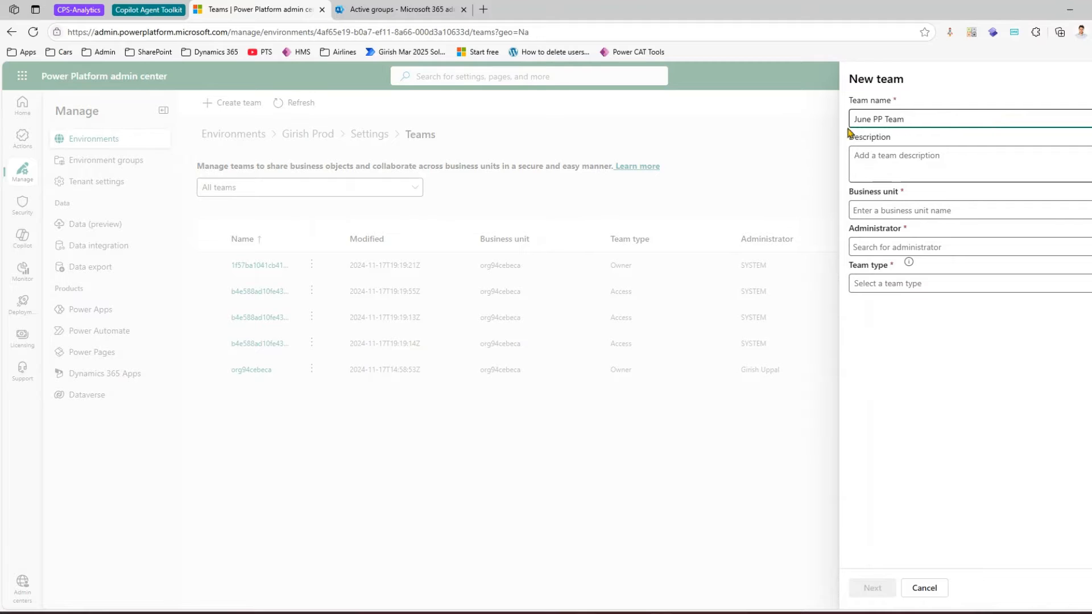
pyautogui.click(897, 212)
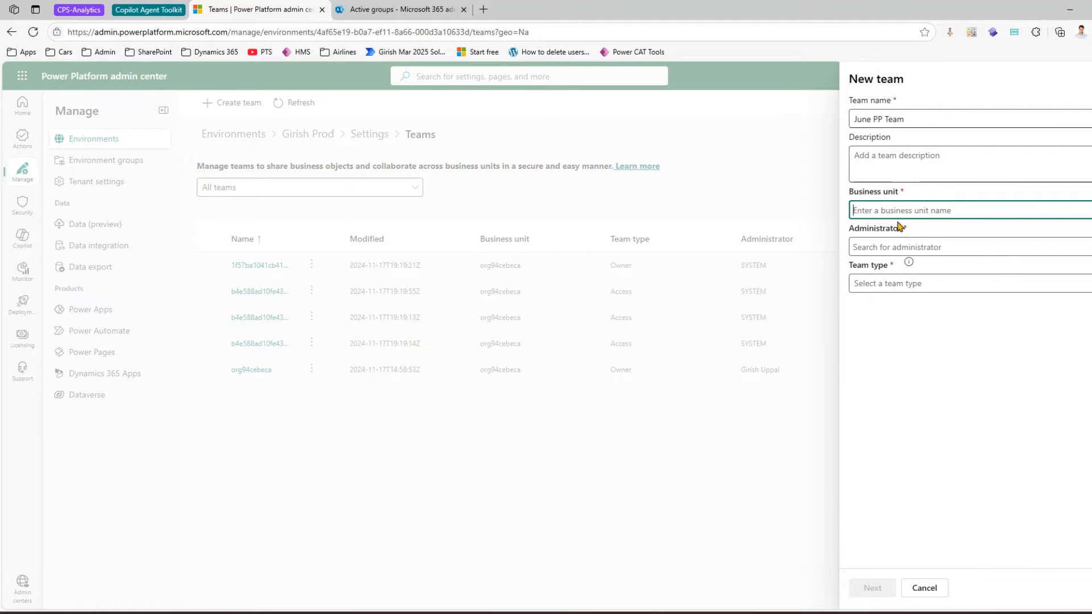
pyautogui.write('org94cebeca')
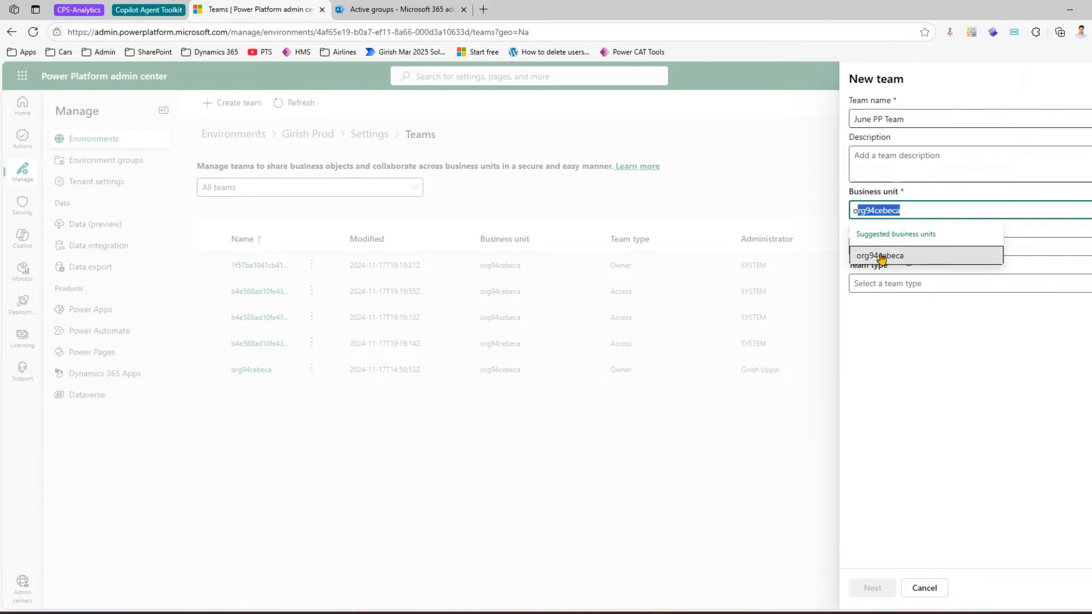
pyautogui.click(882, 257)
pyautogui.click(881, 249)
pyautogui.write('gir')
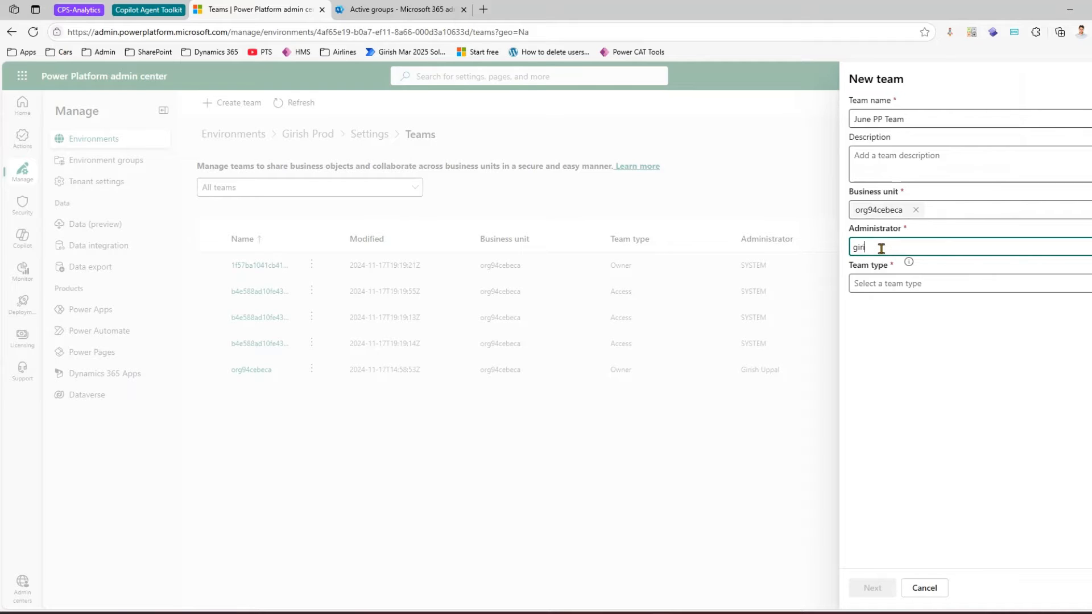
pyautogui.click(879, 274)
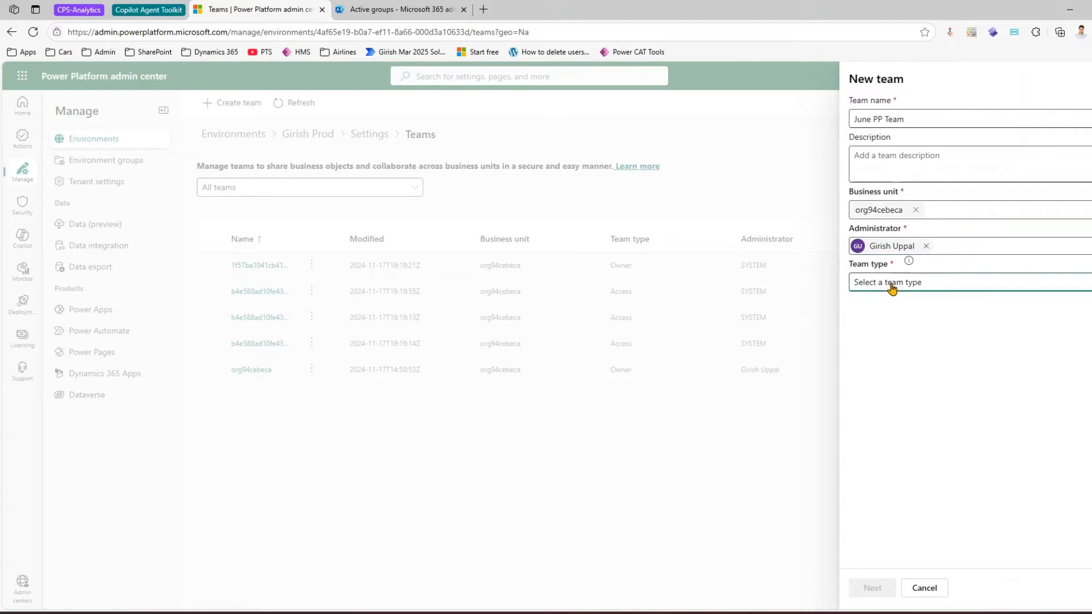
# Make the team a Microsoft Entra ID Office Group linked to June Group, with Members and guests as membership type, and continue to security roles
pyautogui.click(891, 284)
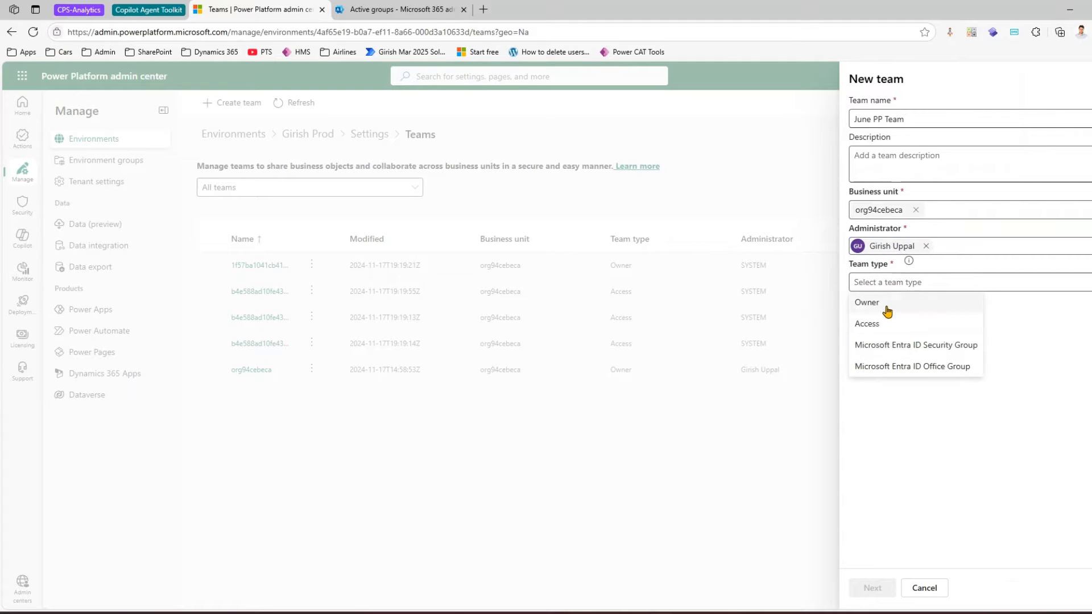
pyautogui.click(910, 367)
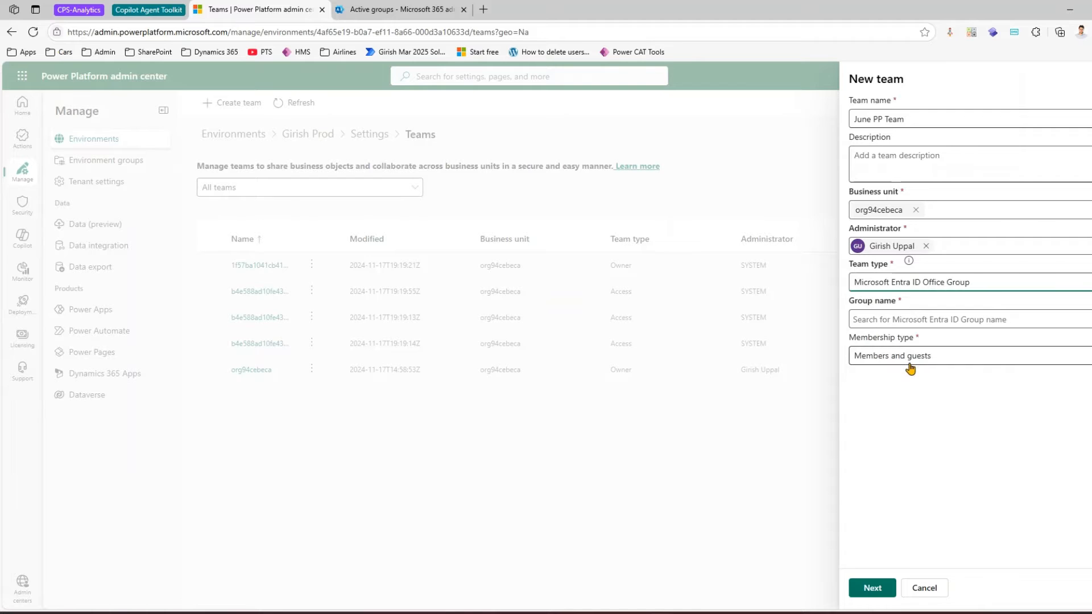
pyautogui.click(915, 318)
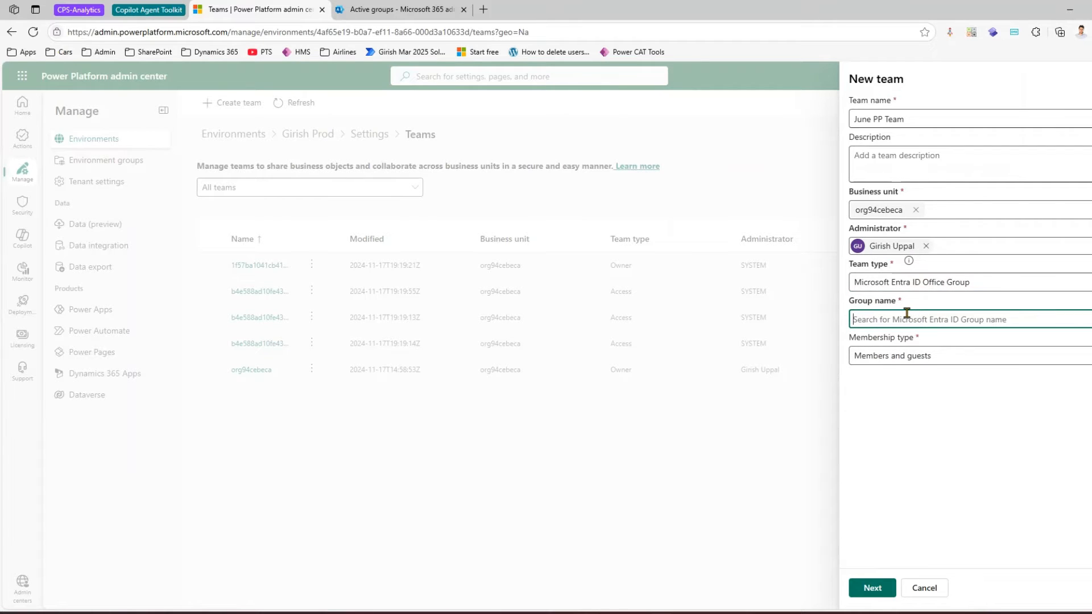
pyautogui.write('jun')
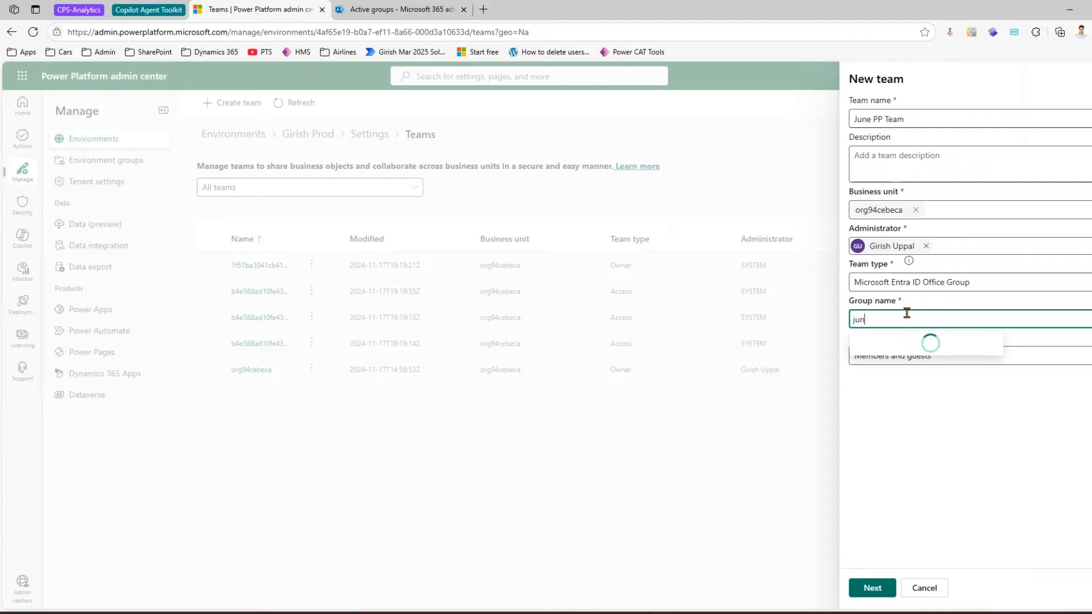
pyautogui.click(903, 347)
pyautogui.click(901, 356)
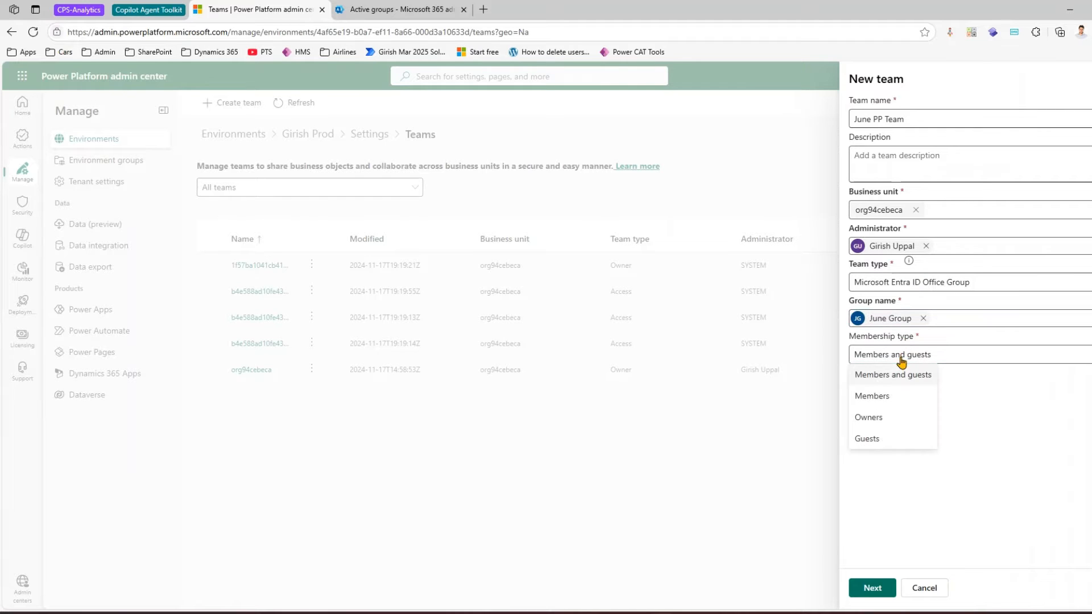
pyautogui.click(979, 463)
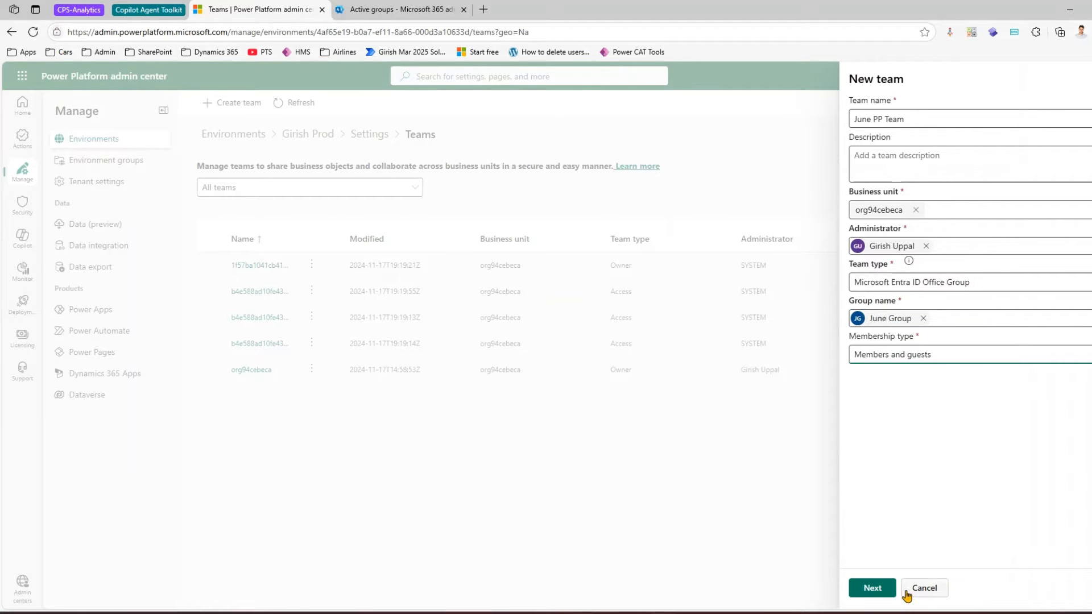
pyautogui.click(887, 589)
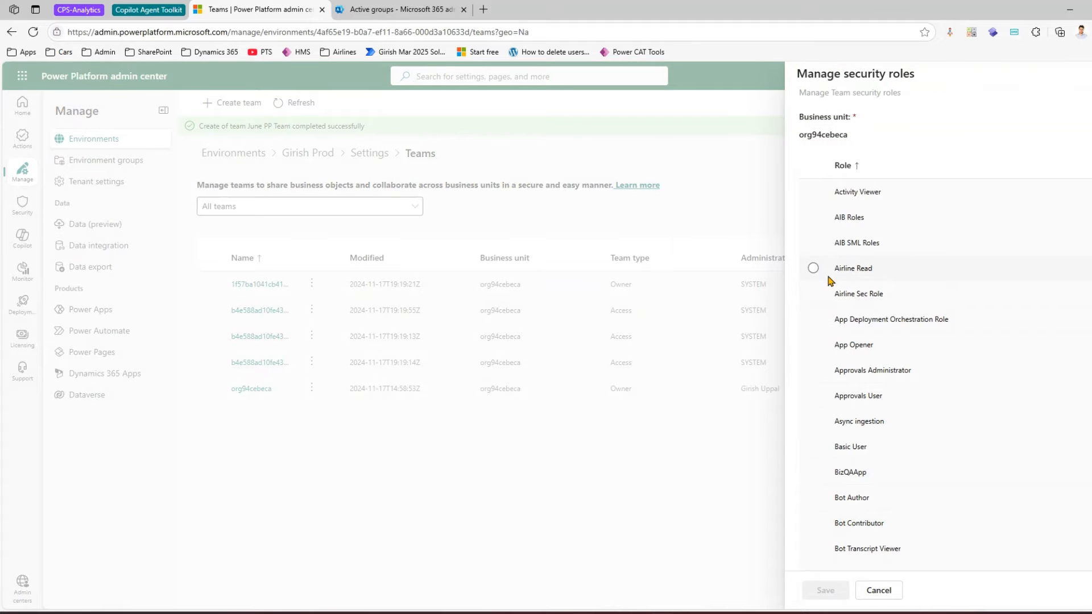
# Assign the Airline Read security role to the new team and confirm the role assignment
pyautogui.click(820, 273)
pyautogui.click(835, 592)
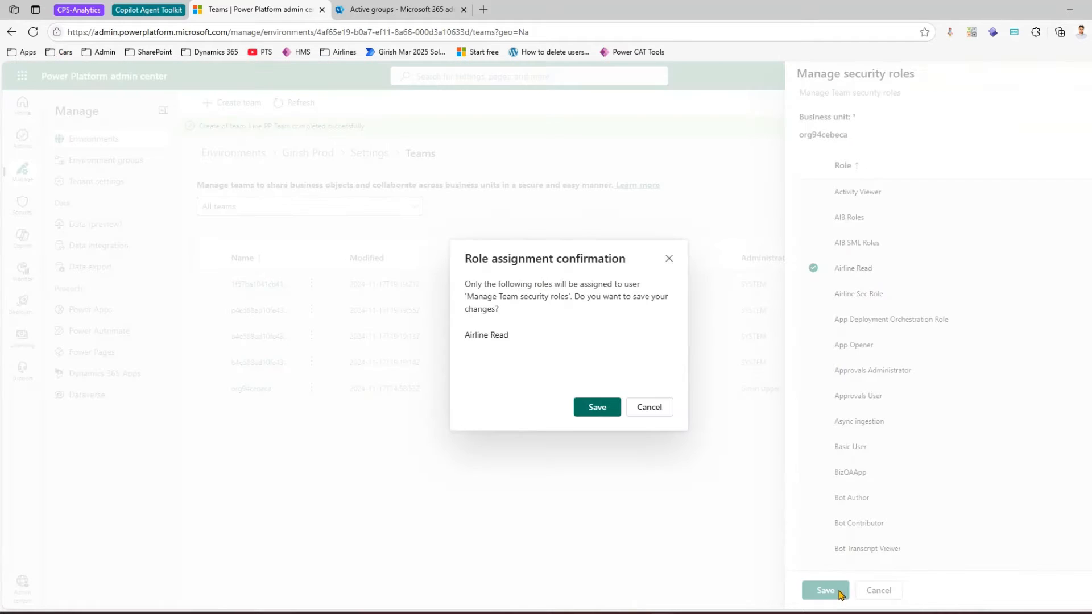
pyautogui.click(597, 408)
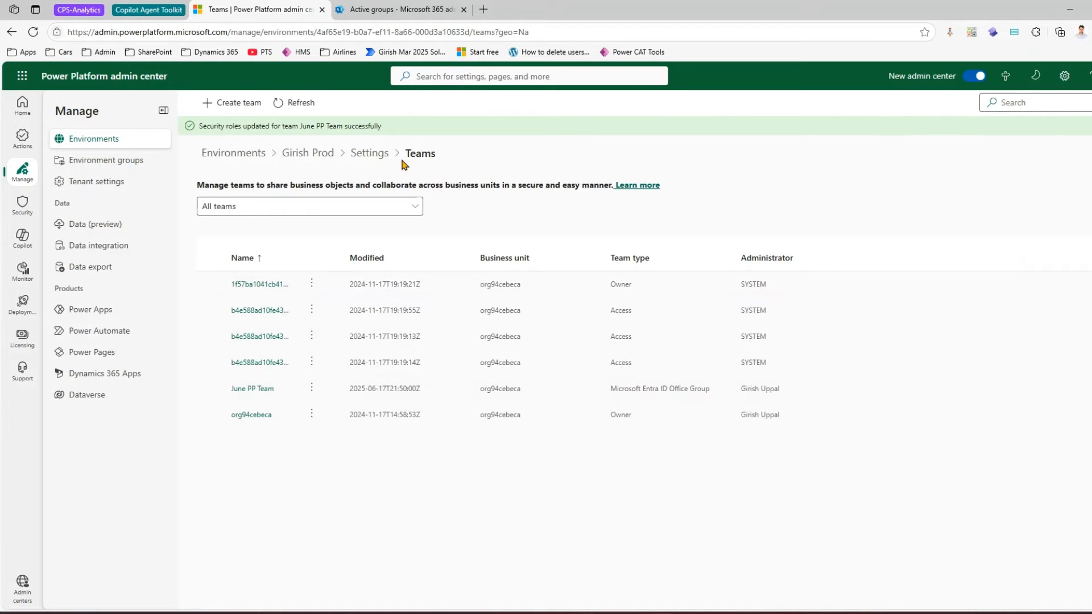
# Open the environment's Users list from its Users + permissions settings to check which users it contains
pyautogui.click(369, 154)
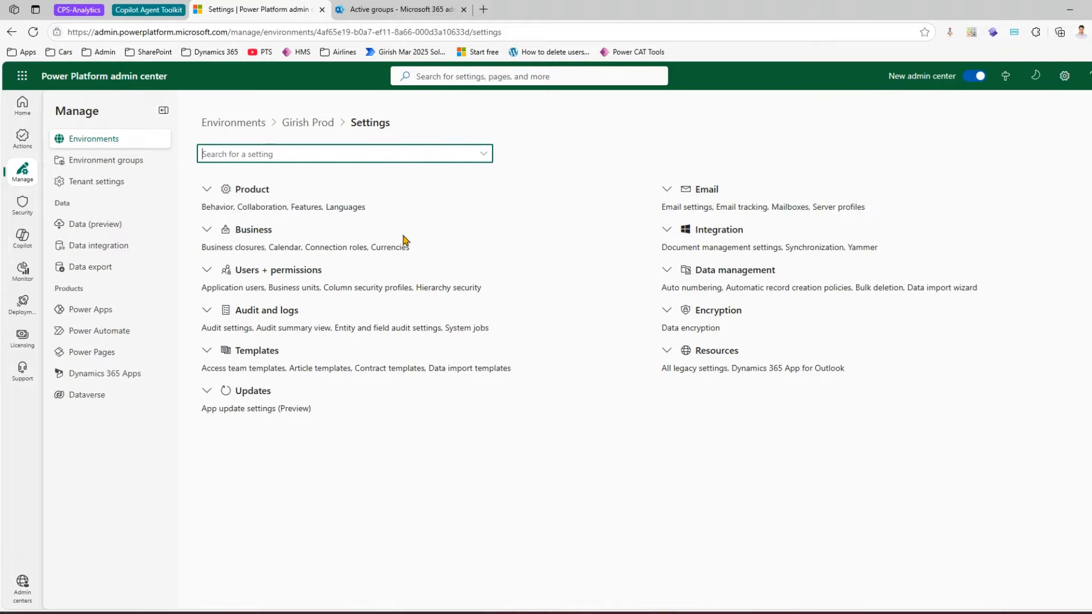
pyautogui.click(208, 271)
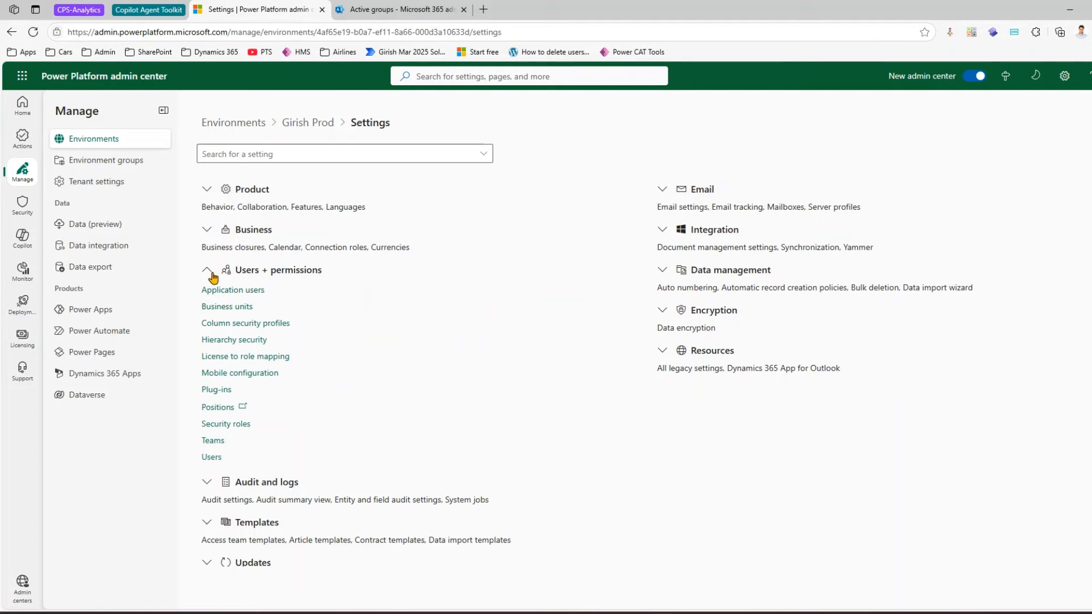
pyautogui.click(211, 458)
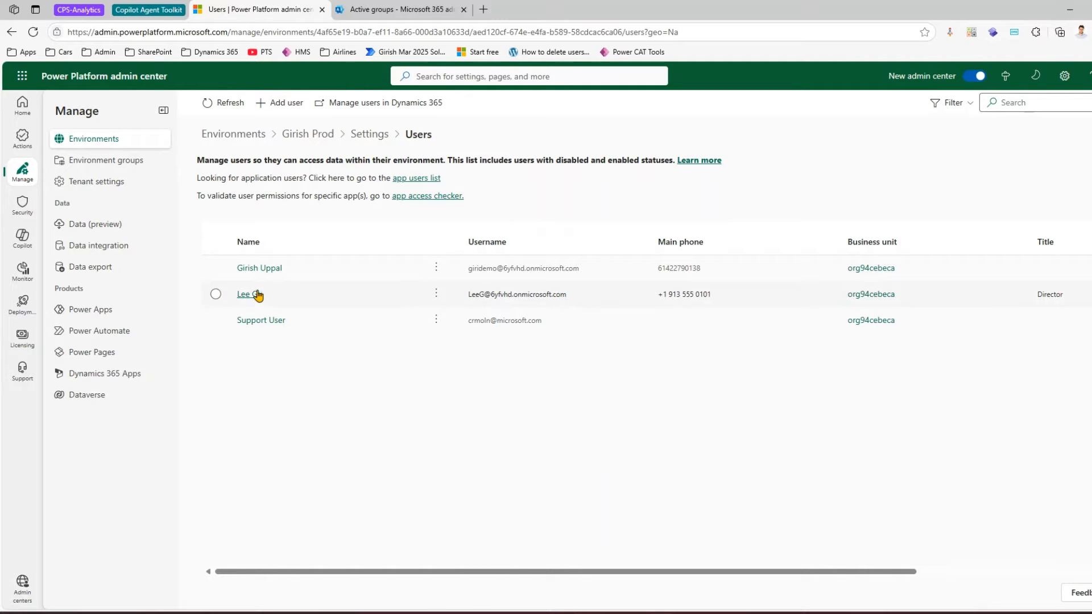
# Open the June PP Team record from the environment's Teams settings and refresh its team members list
pyautogui.click(367, 136)
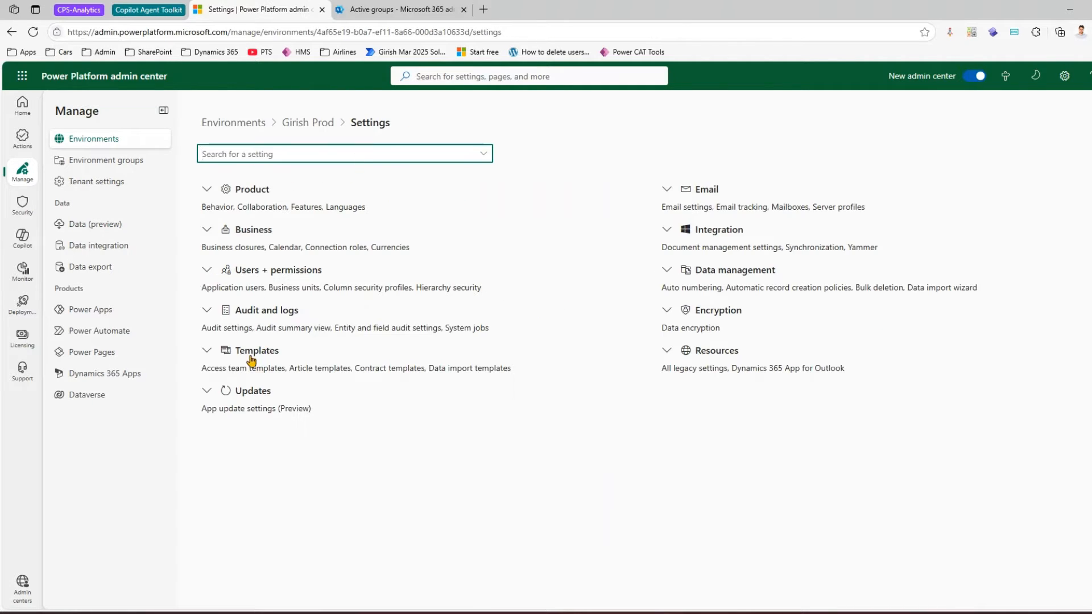
pyautogui.click(216, 273)
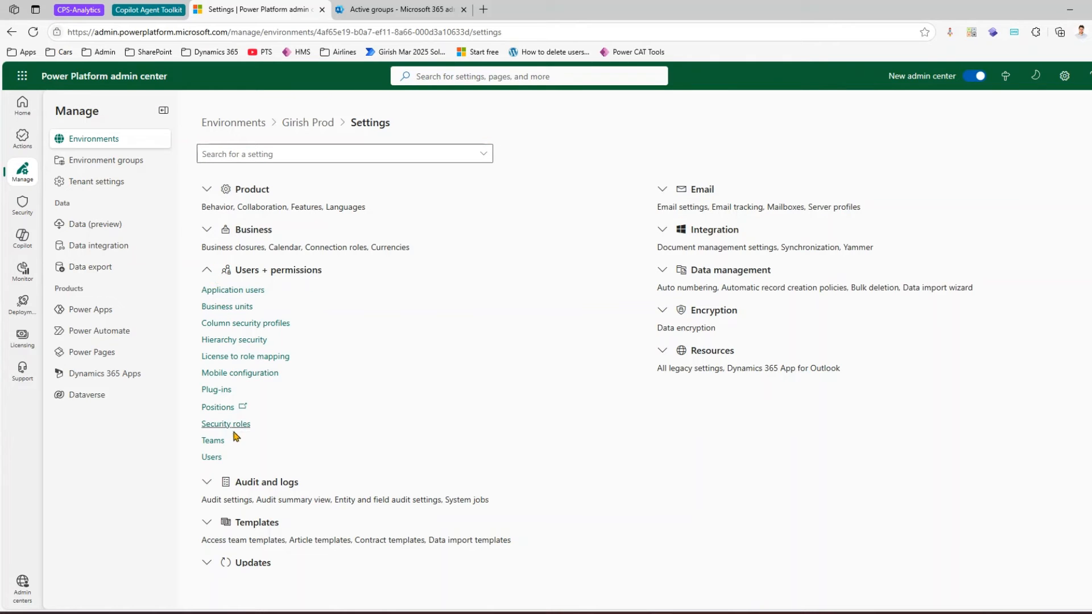
pyautogui.click(218, 441)
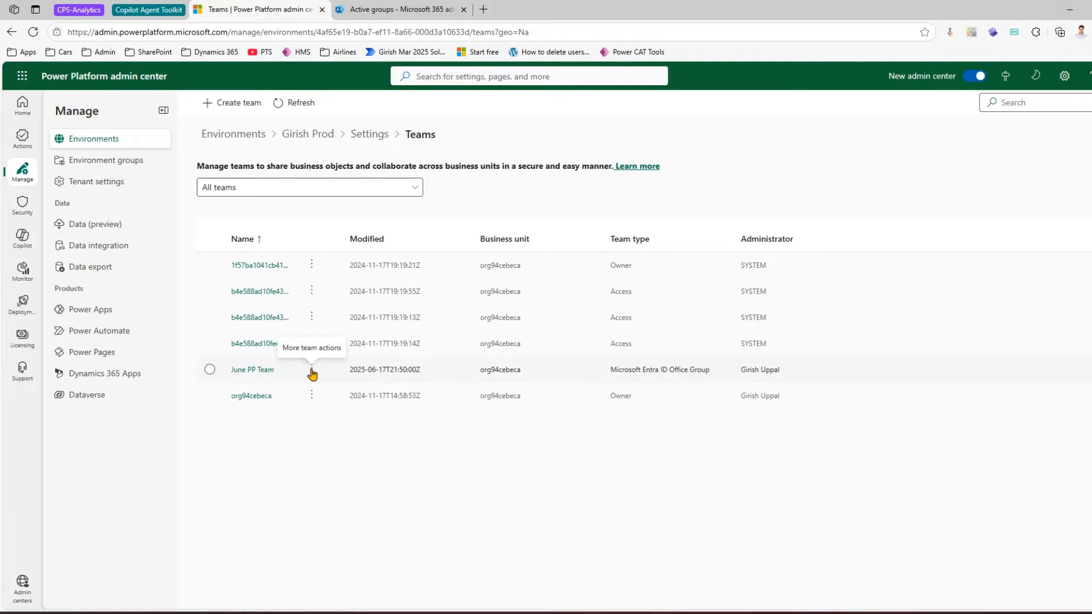
pyautogui.click(260, 371)
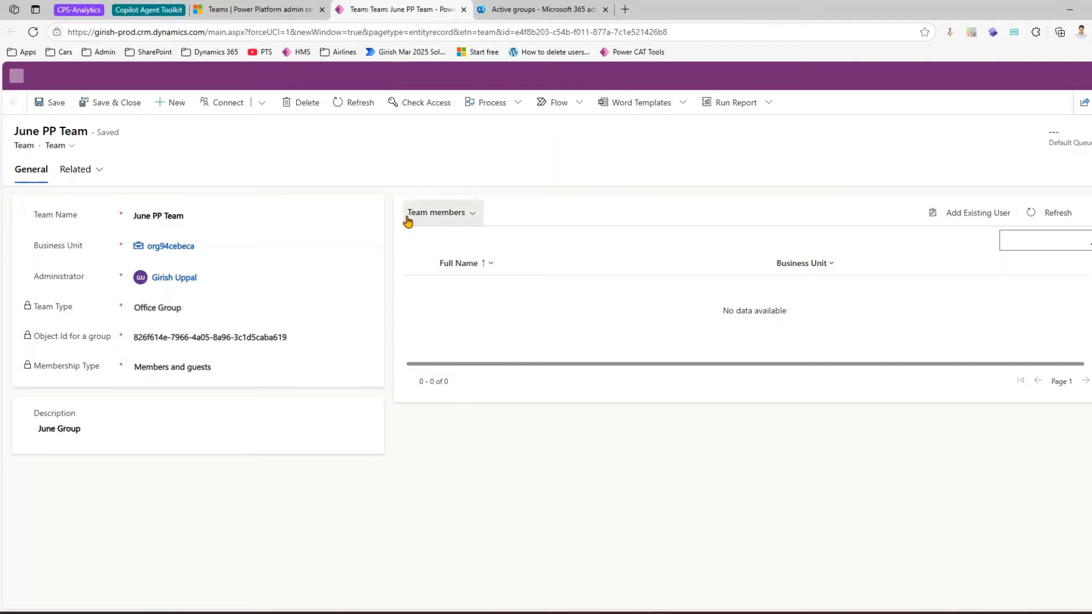
pyautogui.click(1056, 214)
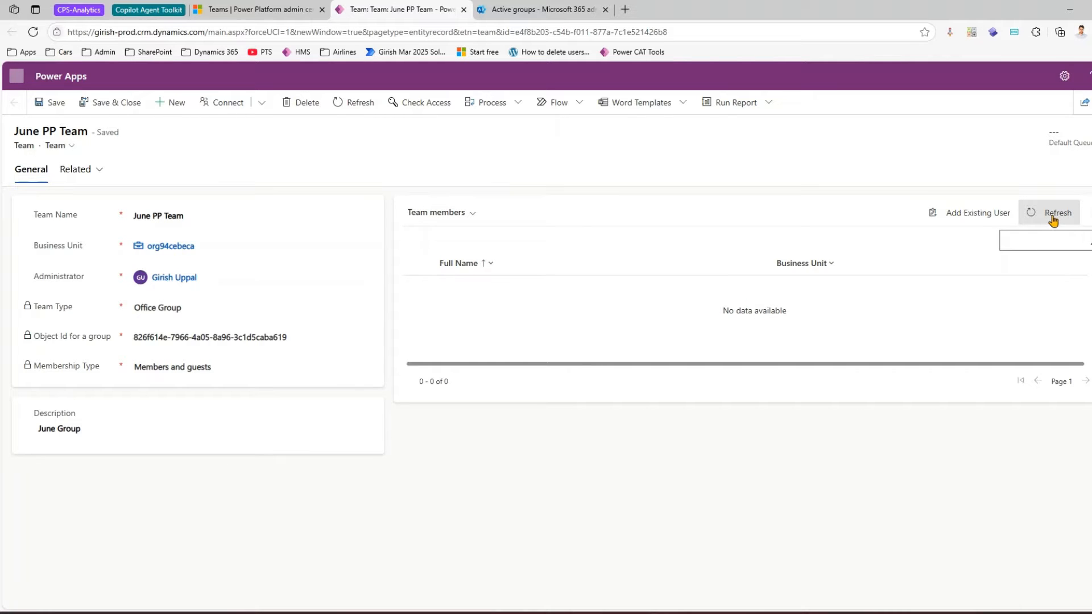
pyautogui.click(1054, 221)
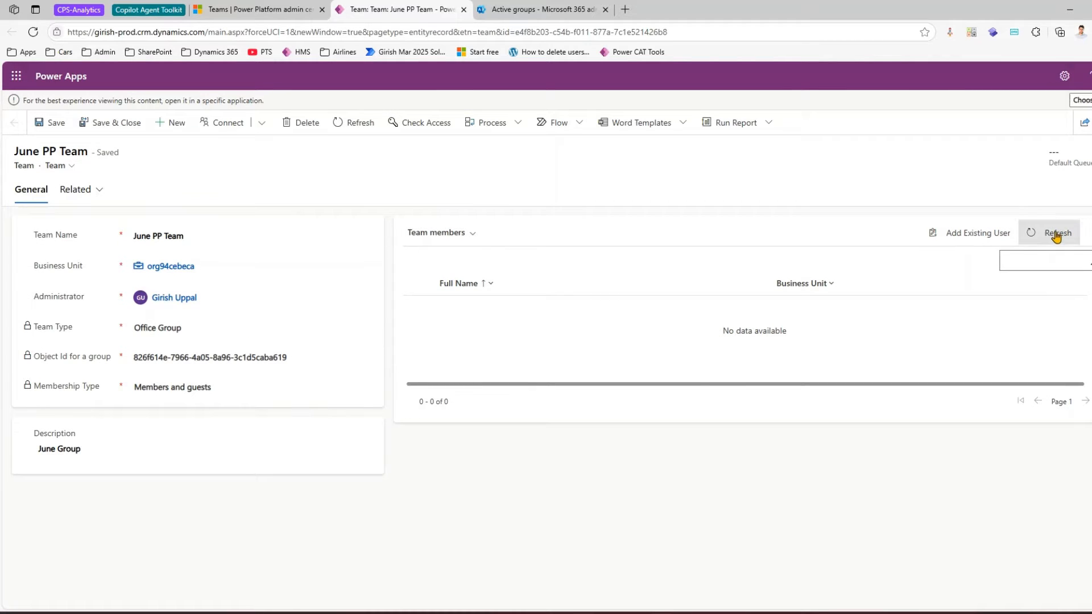
# Switch to the Microsoft 365 admin center and view the members of June Group
pyautogui.click(537, 10)
pyautogui.click(390, 586)
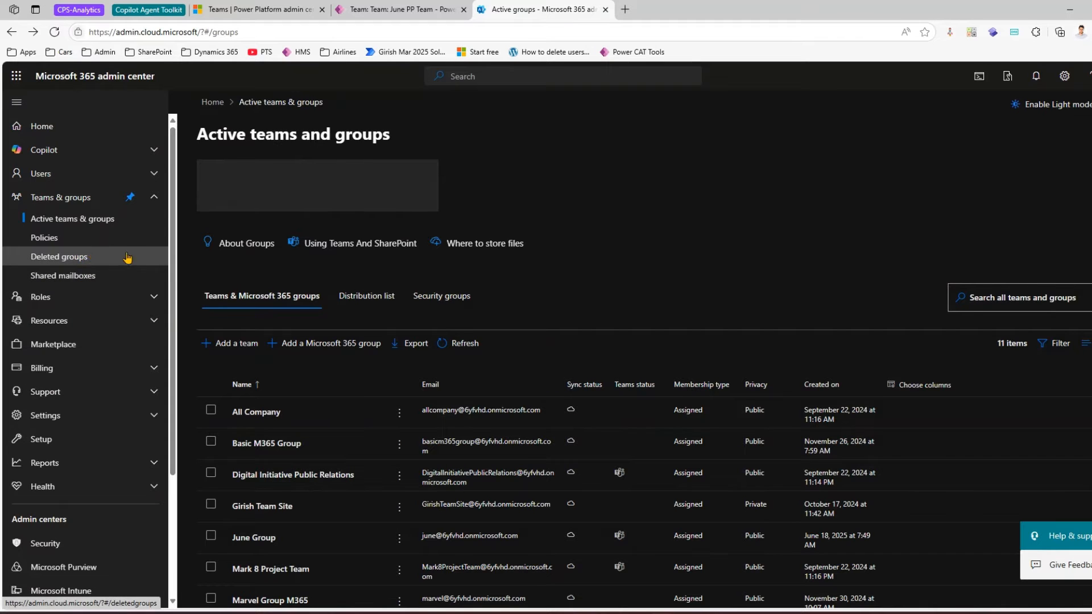
pyautogui.scroll(-2, 244, 489)
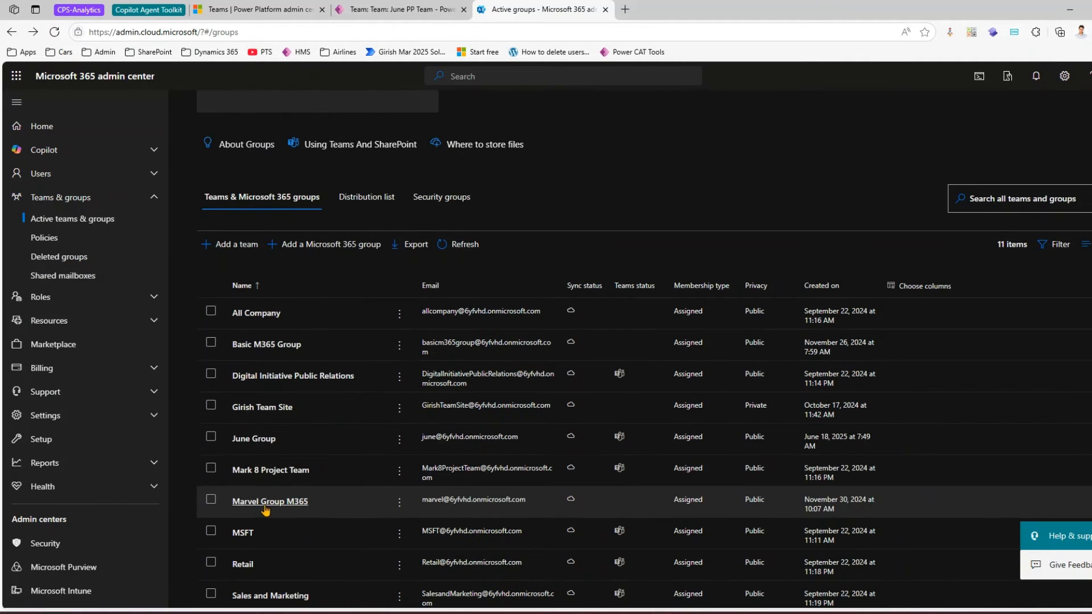
pyautogui.click(250, 443)
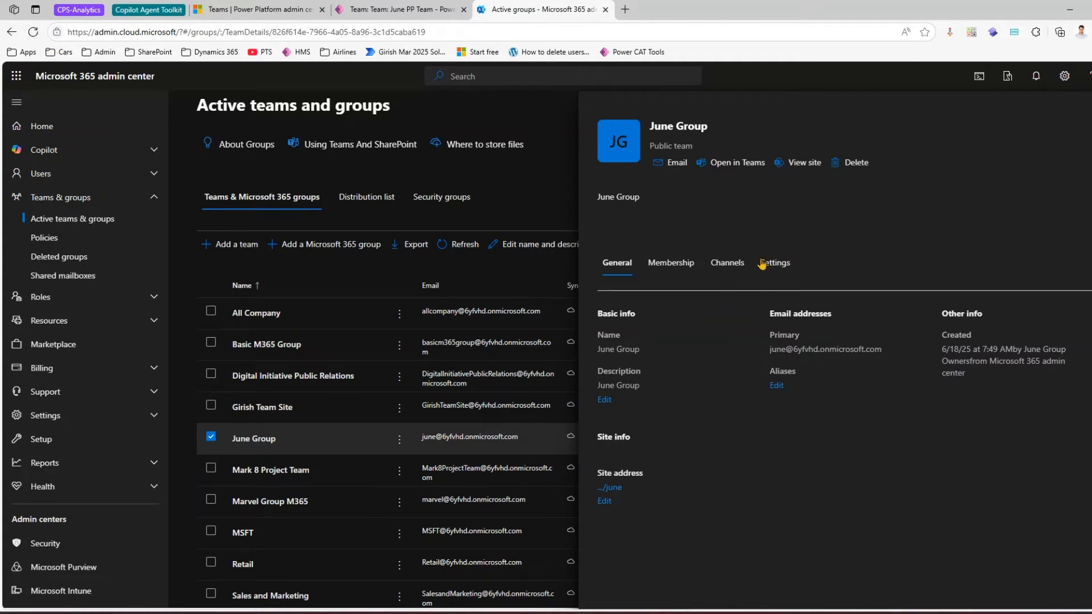
pyautogui.click(677, 272)
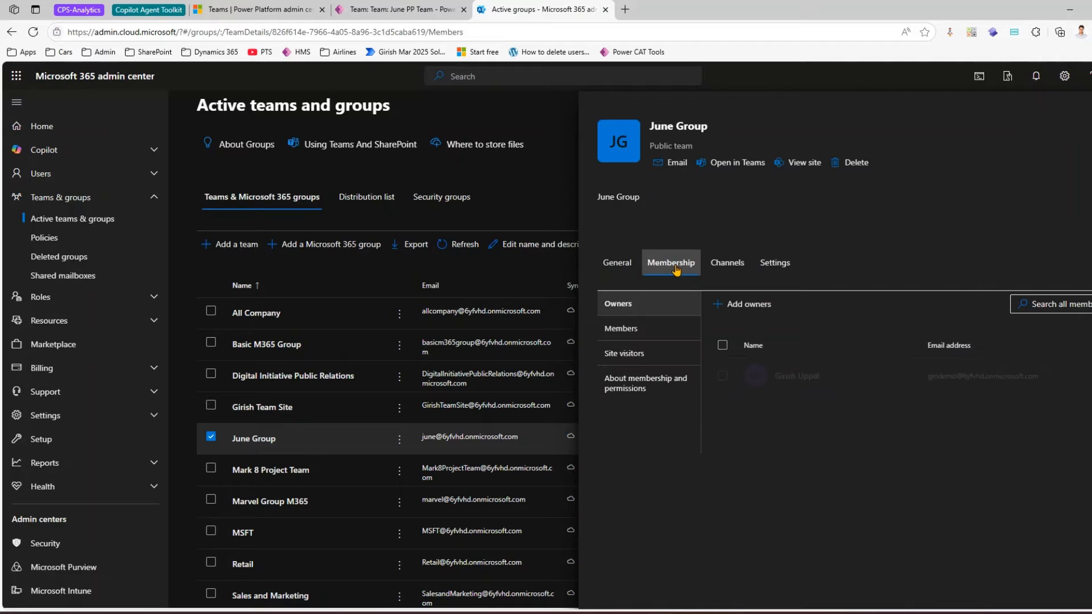
pyautogui.click(629, 330)
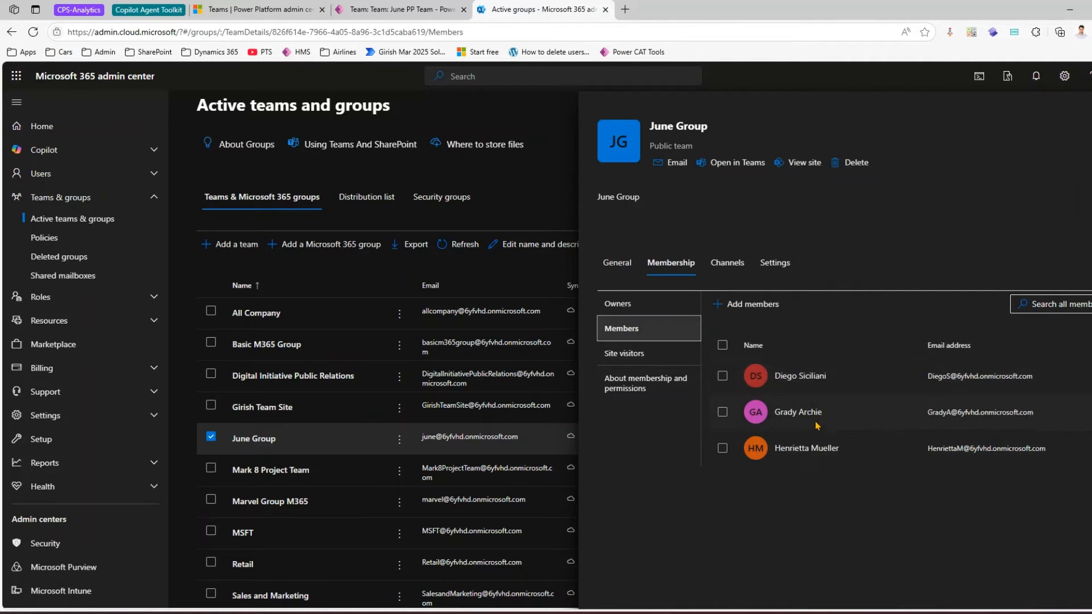
# Close the June PP Team record and reopen the environment's Users list in the Power Platform admin center
pyautogui.click(401, 10)
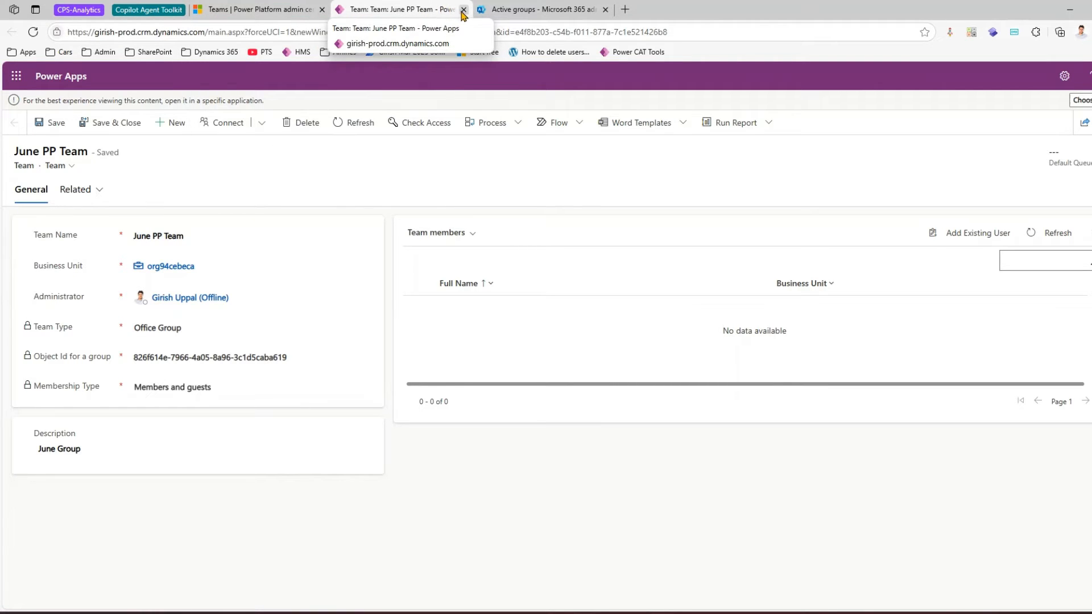
pyautogui.click(463, 10)
pyautogui.click(293, 10)
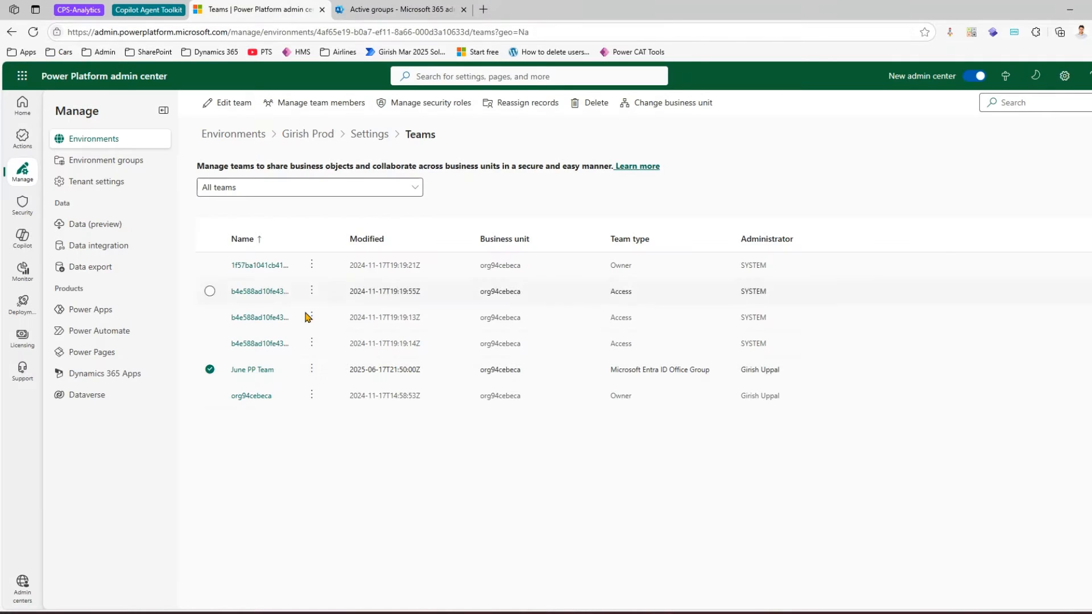
pyautogui.click(370, 133)
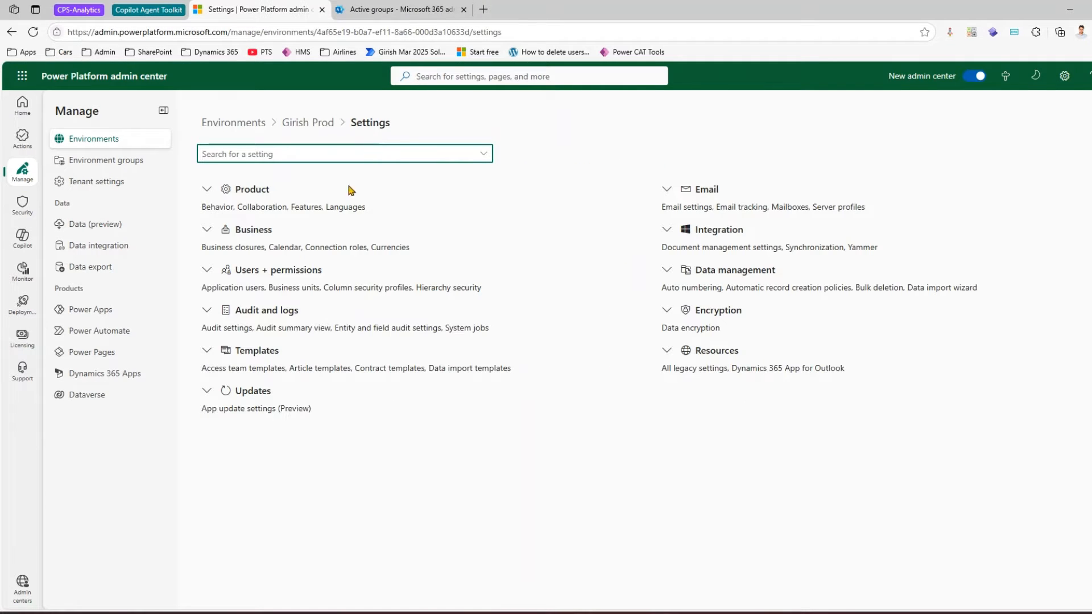
pyautogui.click(223, 270)
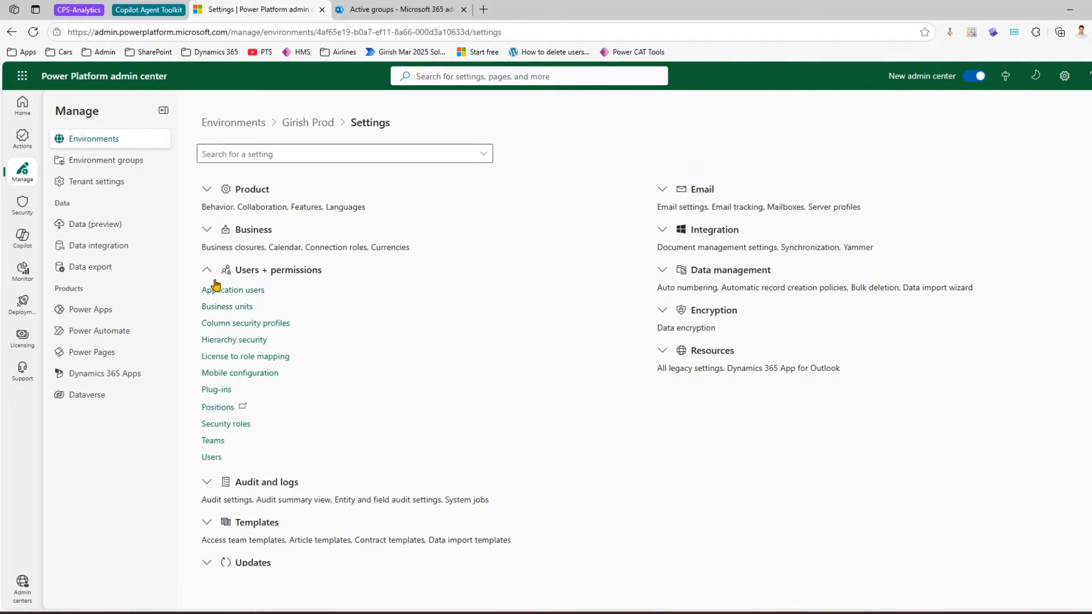
pyautogui.click(211, 458)
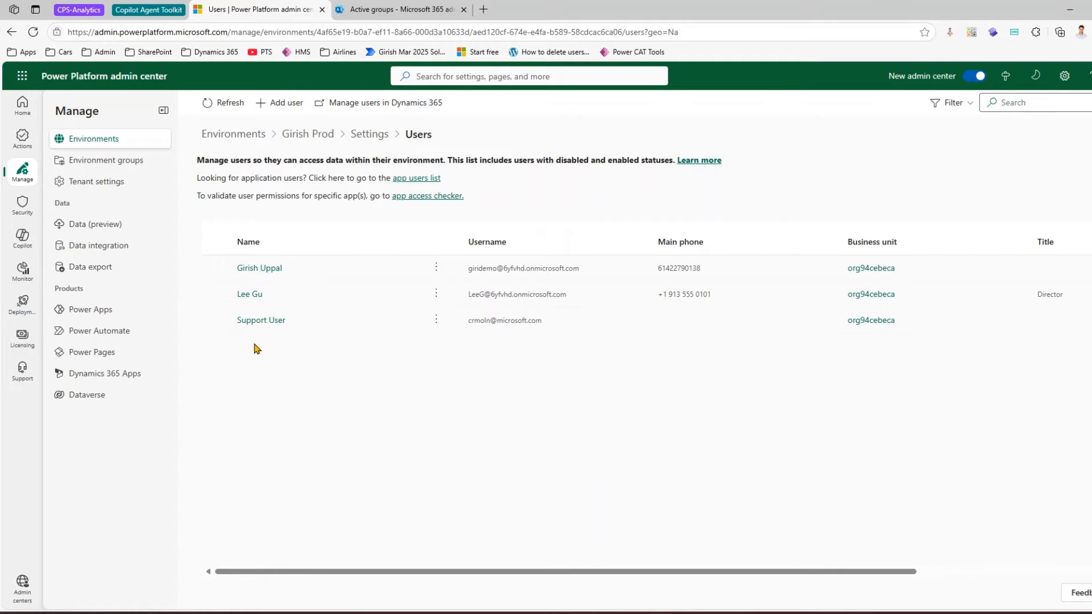
pyautogui.moveTo(225, 328)
pyautogui.mouseDown()
pyautogui.moveTo(257, 354)
pyautogui.moveTo(575, 426)
pyautogui.moveTo(650, 425)
pyautogui.mouseUp()
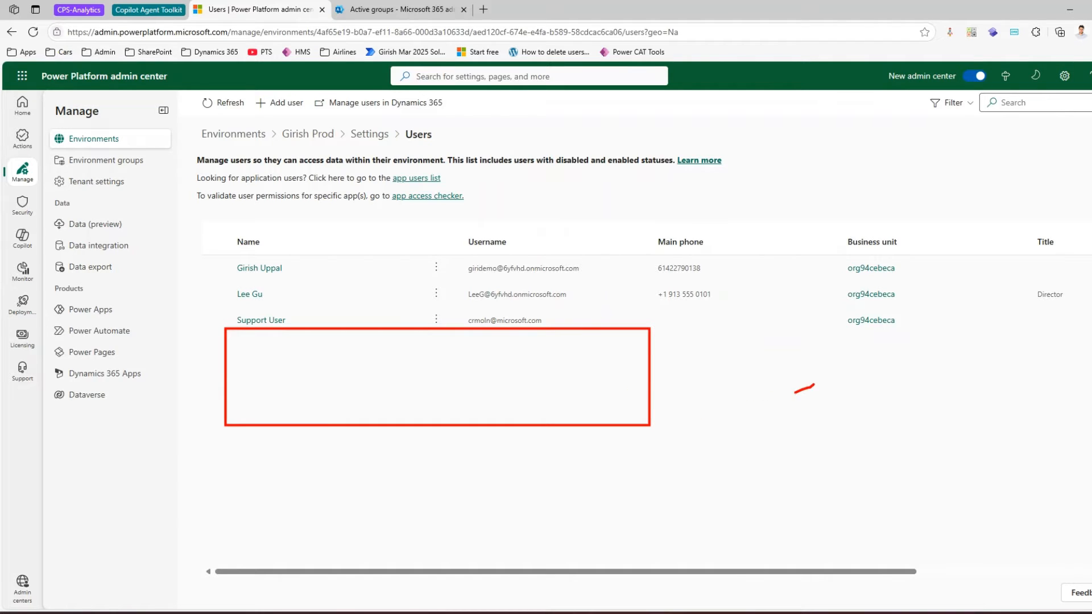
pyautogui.moveTo(794, 392)
pyautogui.mouseDown()
pyautogui.moveTo(669, 357)
pyautogui.moveTo(666, 372)
pyautogui.mouseUp()
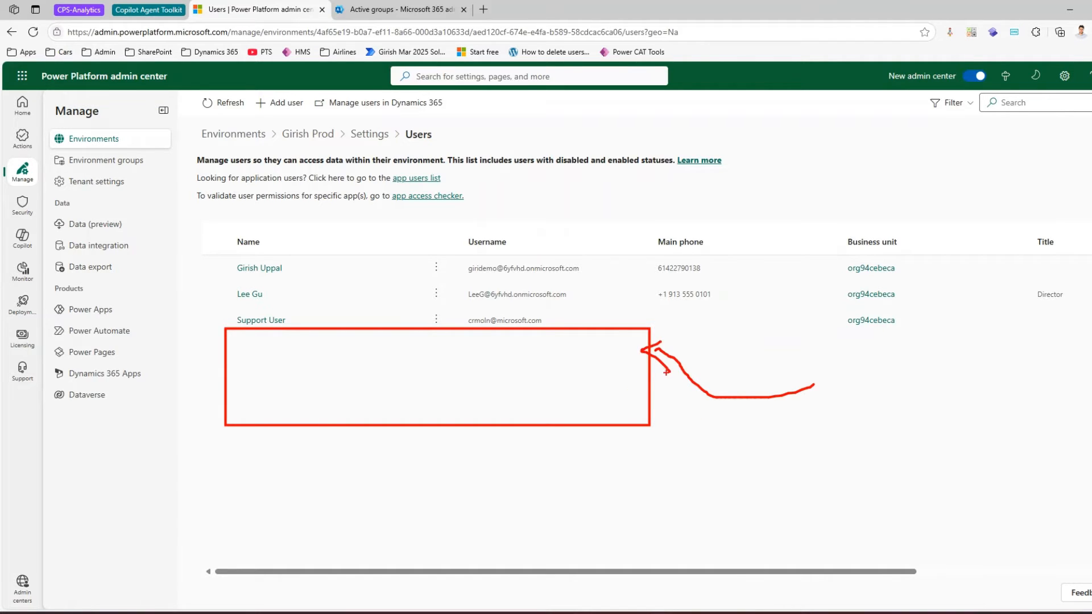
pyautogui.moveTo(753, 431); pyautogui.dragTo(633, 395)
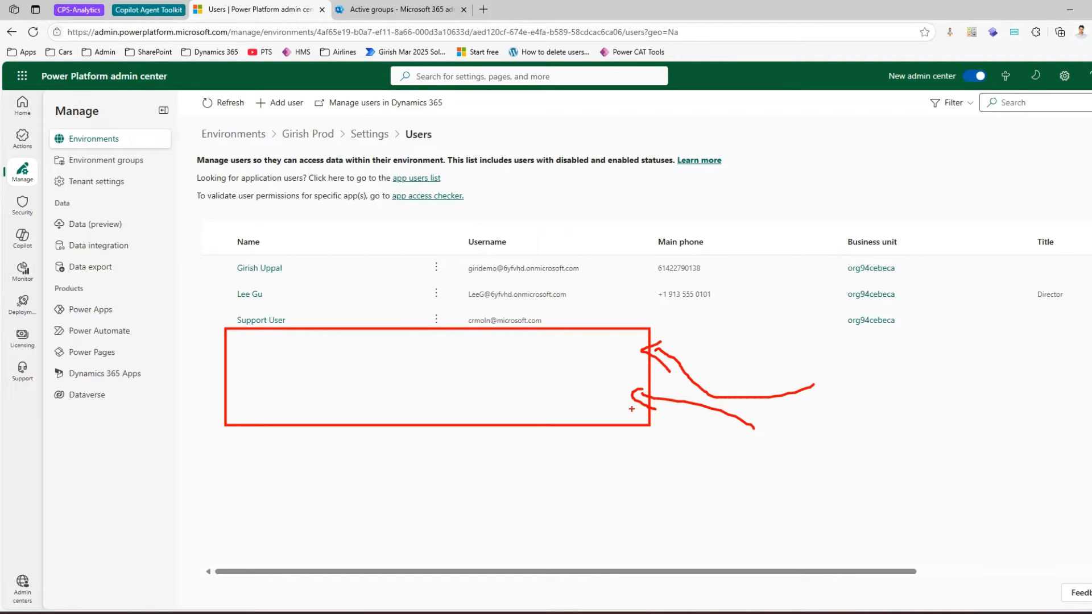
pyautogui.moveTo(731, 459)
pyautogui.mouseDown()
pyautogui.moveTo(637, 428)
pyautogui.moveTo(635, 441)
pyautogui.mouseUp()
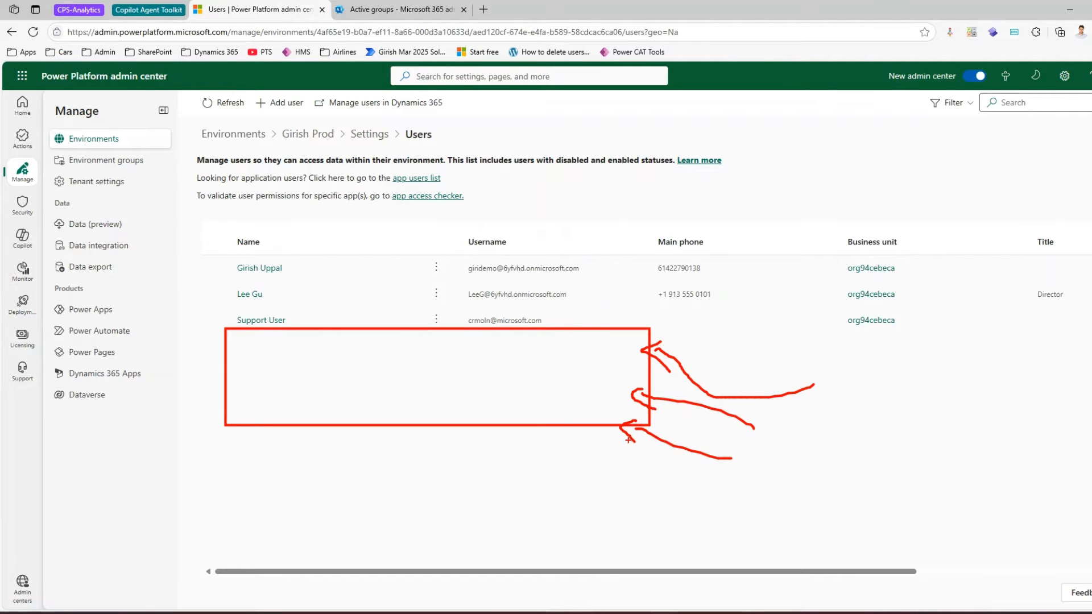
pyautogui.moveTo(271, 346); pyautogui.dragTo(378, 332)
pyautogui.moveTo(323, 365); pyautogui.dragTo(385, 364)
pyautogui.moveTo(345, 413); pyautogui.dragTo(405, 408)
pyautogui.moveTo(346, 418); pyautogui.dragTo(494, 409)
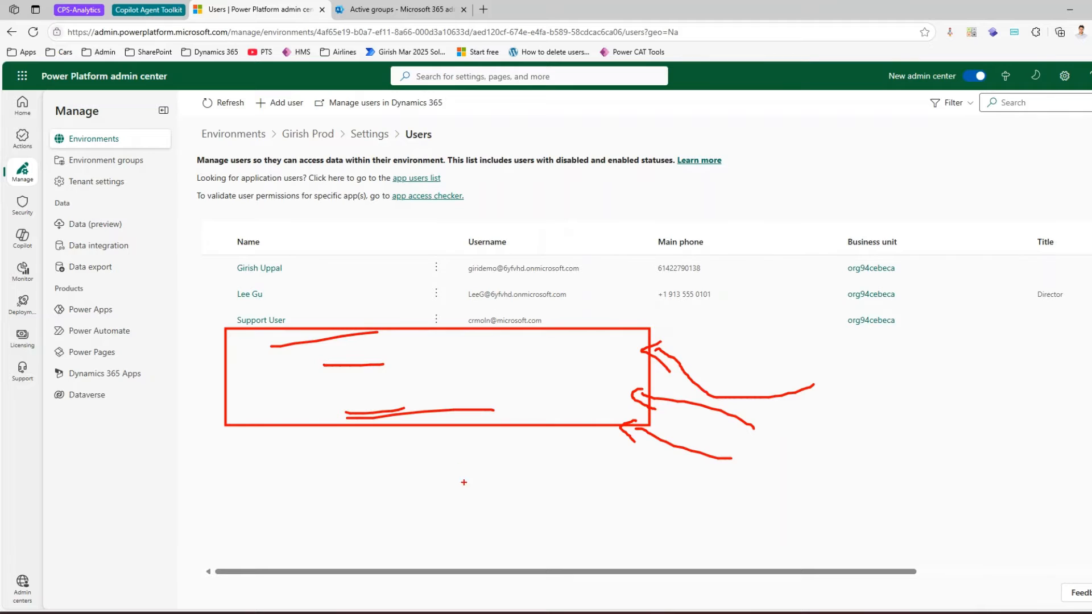
pyautogui.moveTo(429, 467); pyautogui.dragTo(547, 439)
pyautogui.moveTo(280, 149)
pyautogui.mouseDown()
pyautogui.moveTo(848, 404)
pyautogui.moveTo(230, 209)
pyautogui.mouseUp()
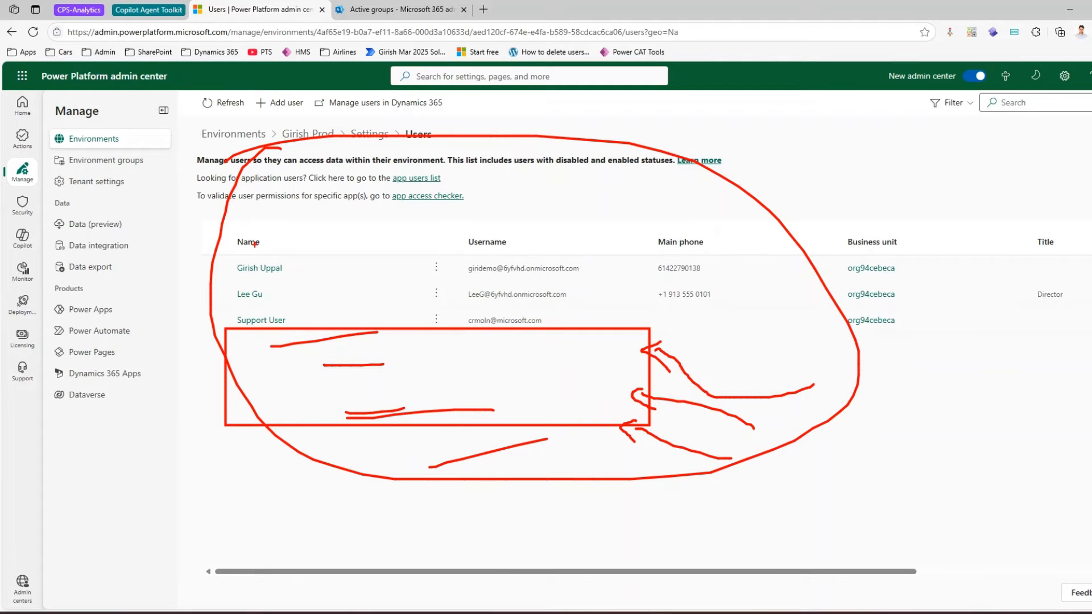
pyautogui.press('Escape')
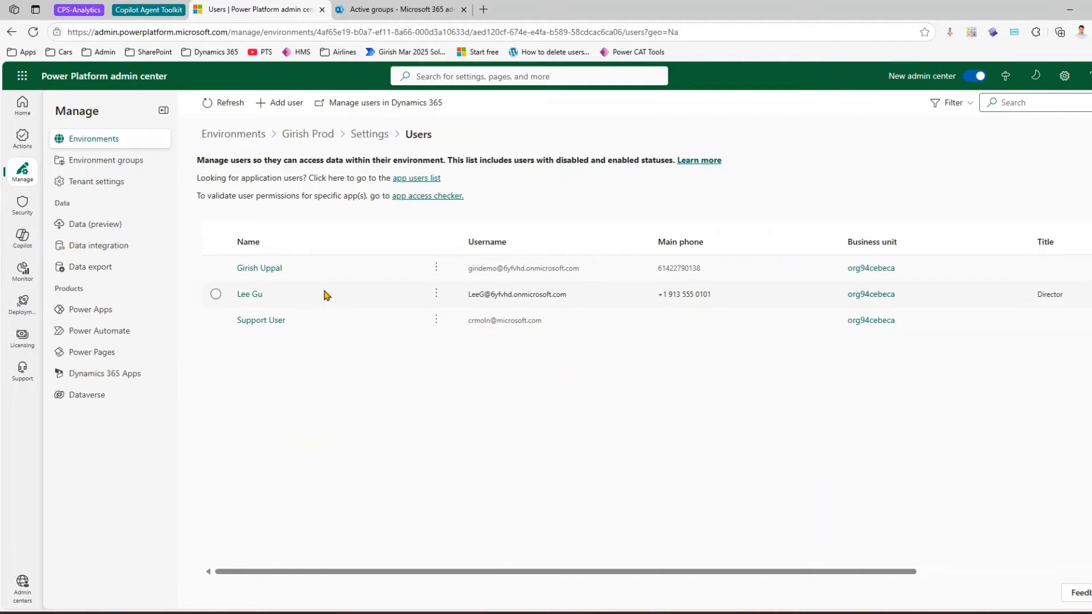
# Open Power Automate in a new browser tab and switch it to the Prod environment
pyautogui.click(483, 10)
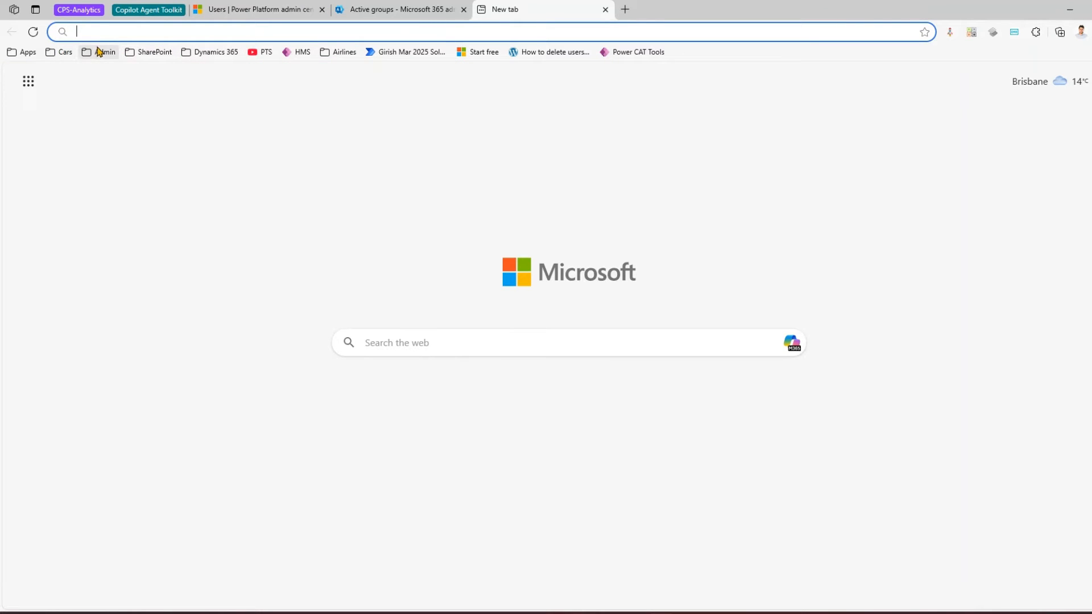
pyautogui.click(27, 52)
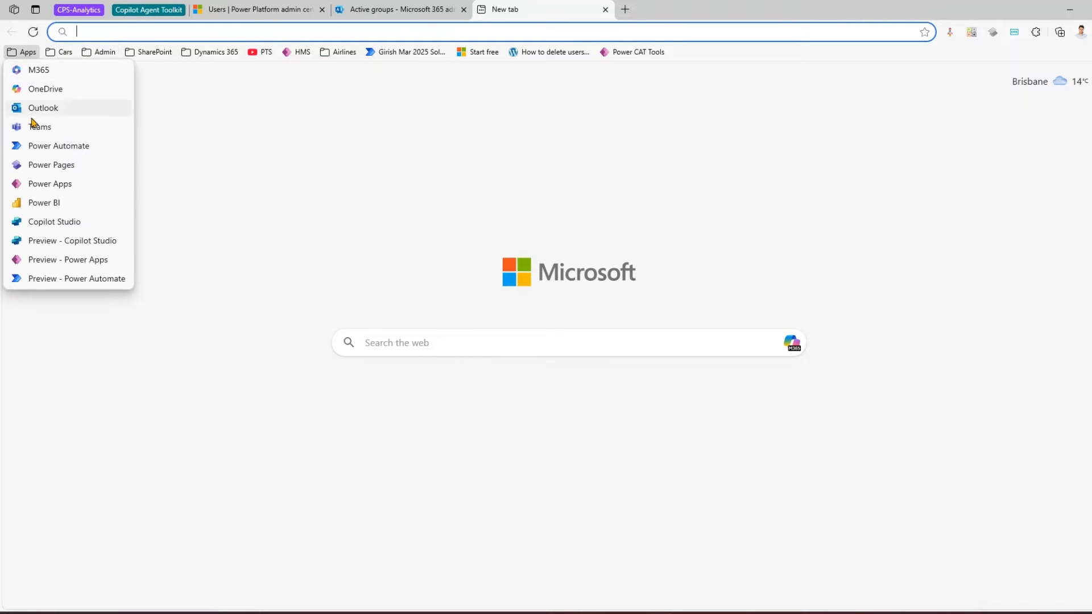
pyautogui.click(64, 148)
pyautogui.click(259, 10)
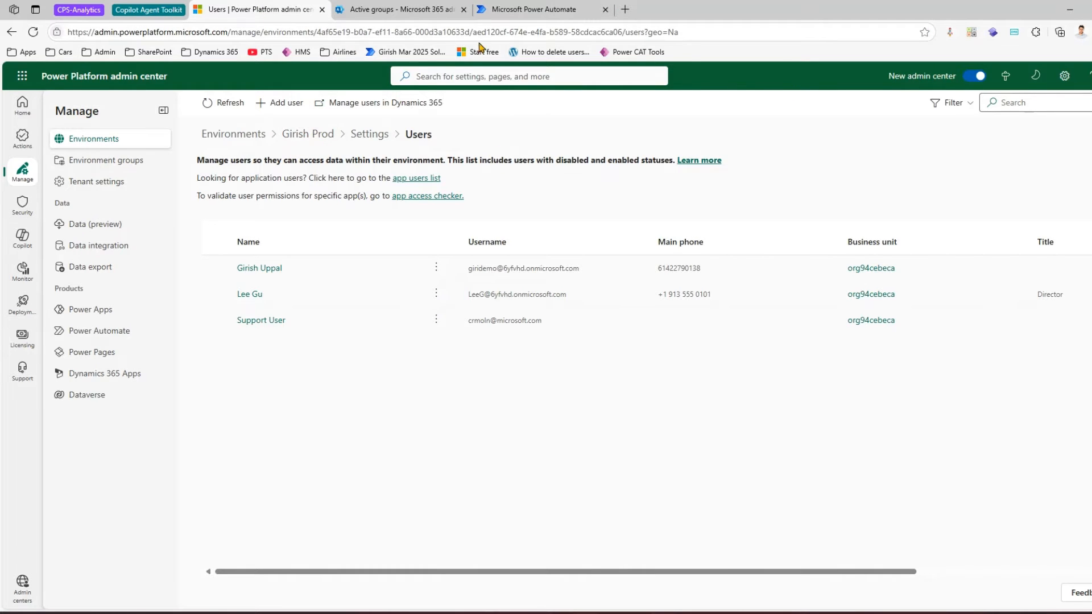
pyautogui.click(506, 13)
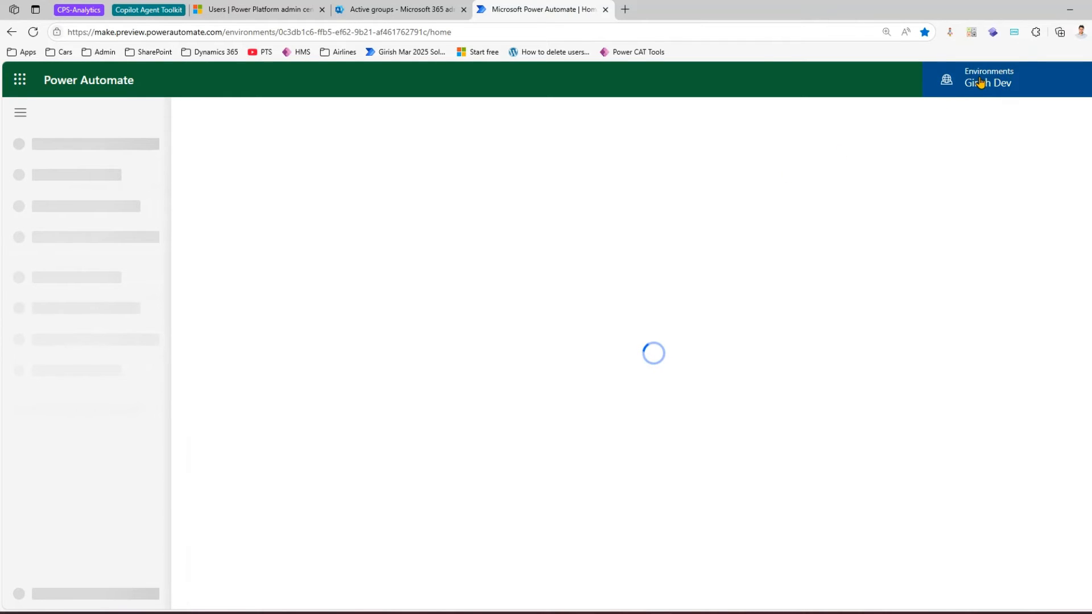
pyautogui.click(981, 83)
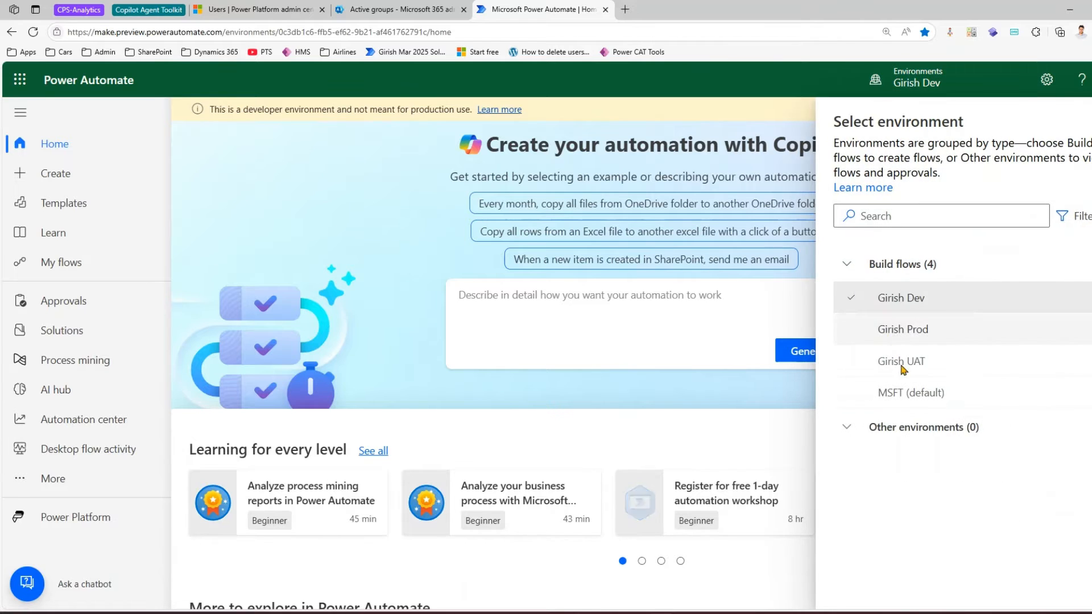
pyautogui.click(902, 330)
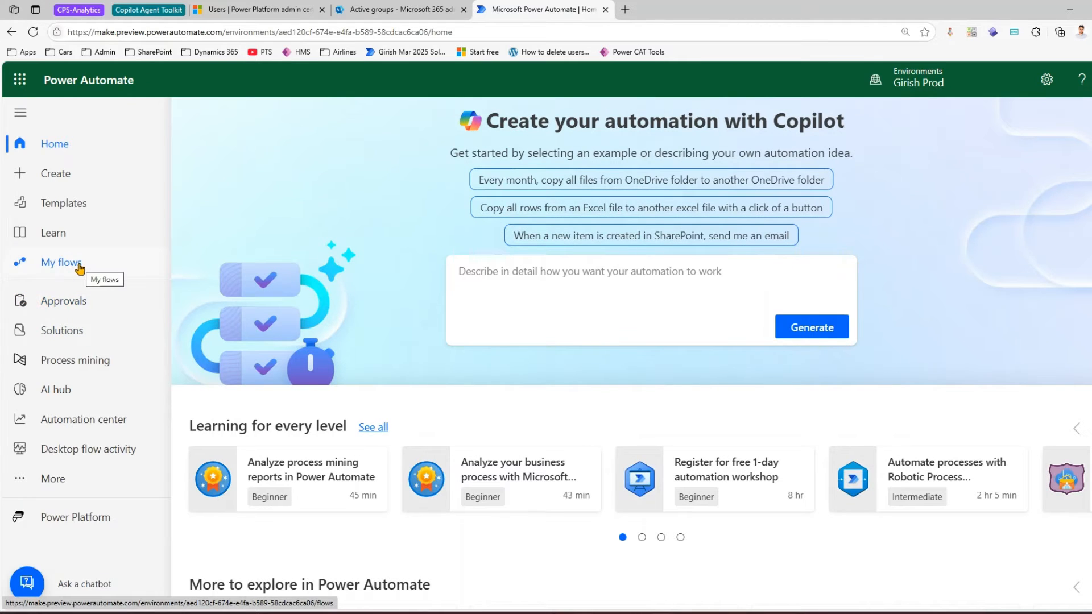
# Create an instant cloud flow named Sync Users that uses the Manually trigger a flow trigger
pyautogui.click(79, 267)
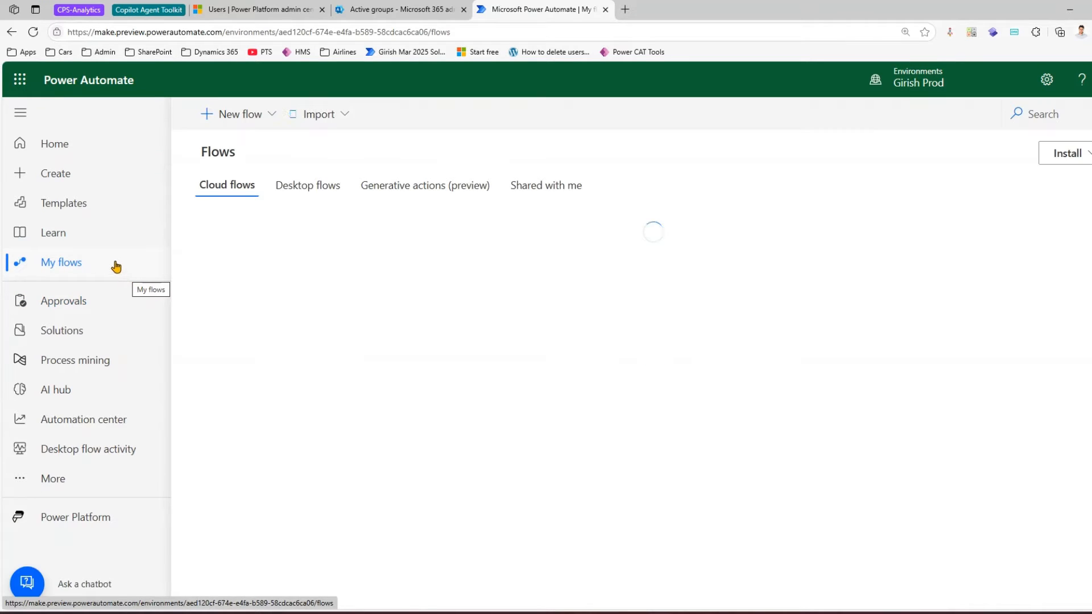
pyautogui.click(245, 114)
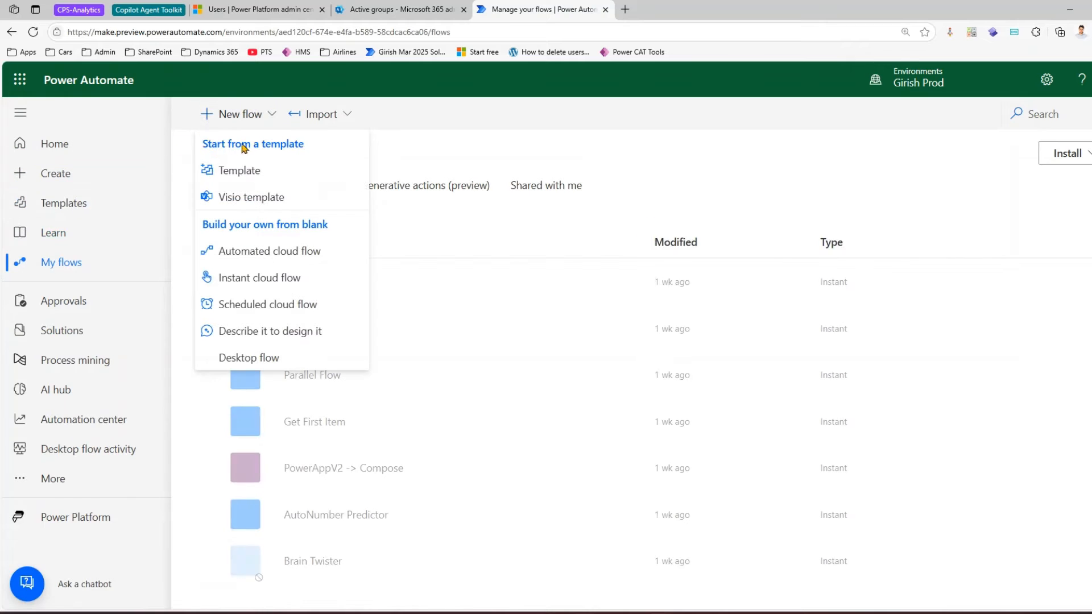
pyautogui.click(253, 279)
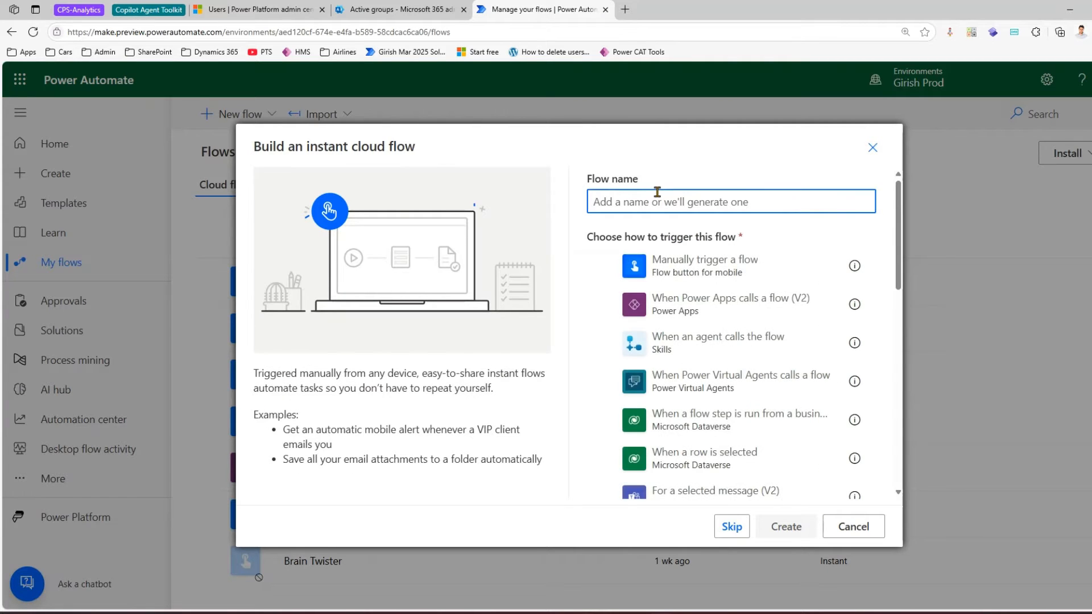
pyautogui.write('Sync Users')
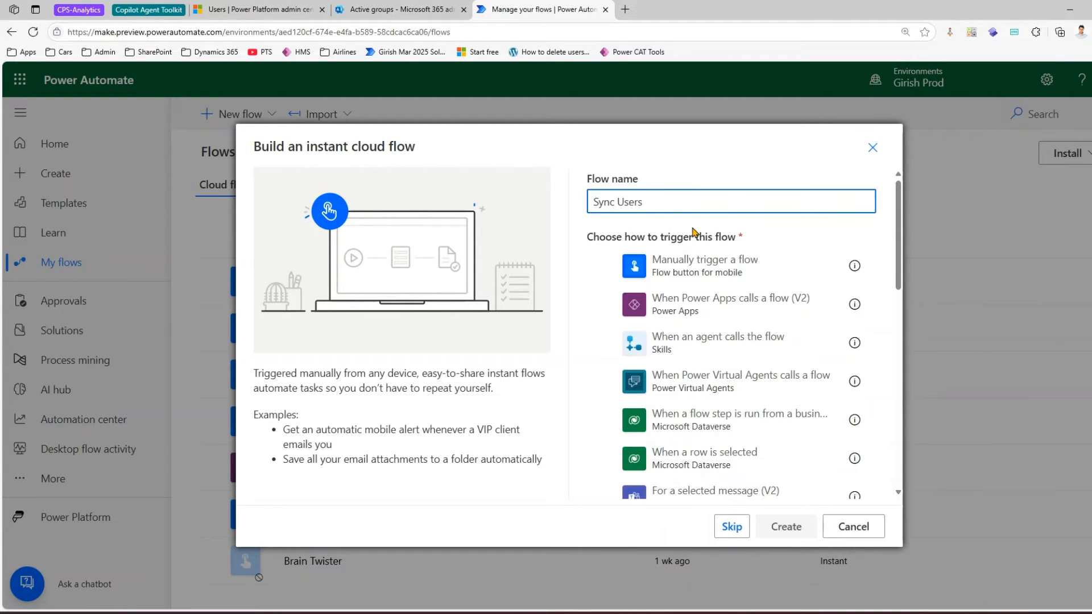
pyautogui.click(697, 263)
pyautogui.click(786, 526)
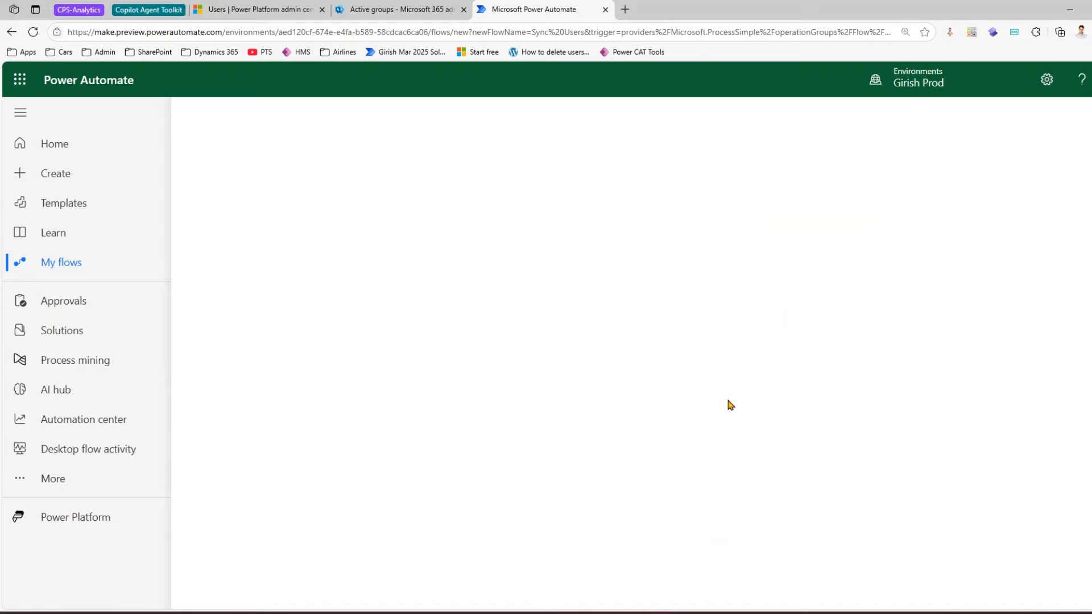
# Switch to the Microsoft 365 admin center, open the first June Group member's details from Active users, and select the user's object ID in the page address
pyautogui.click(419, 10)
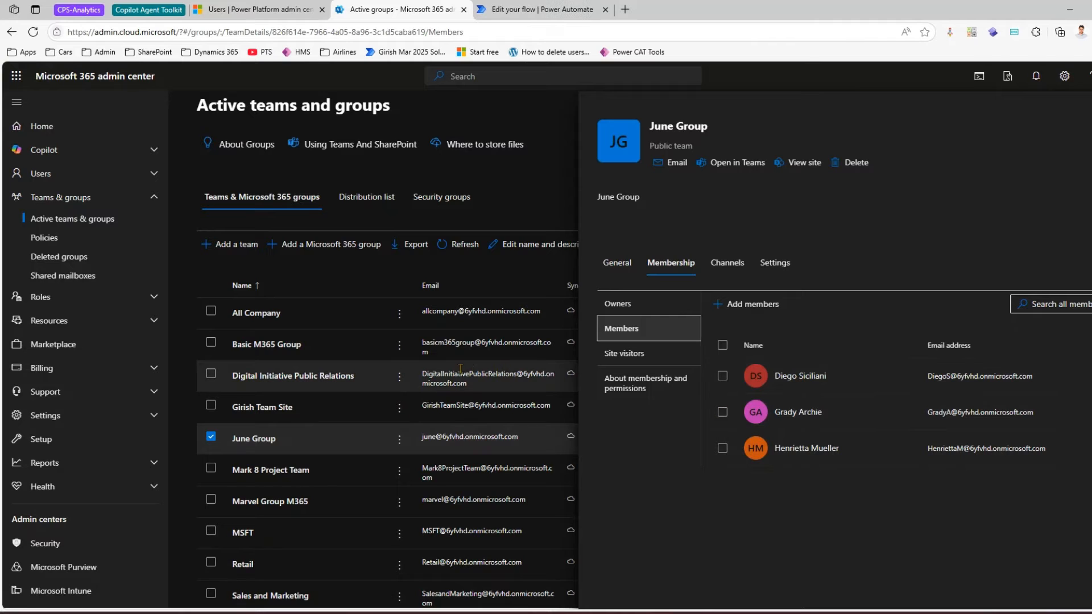
pyautogui.press('Escape')
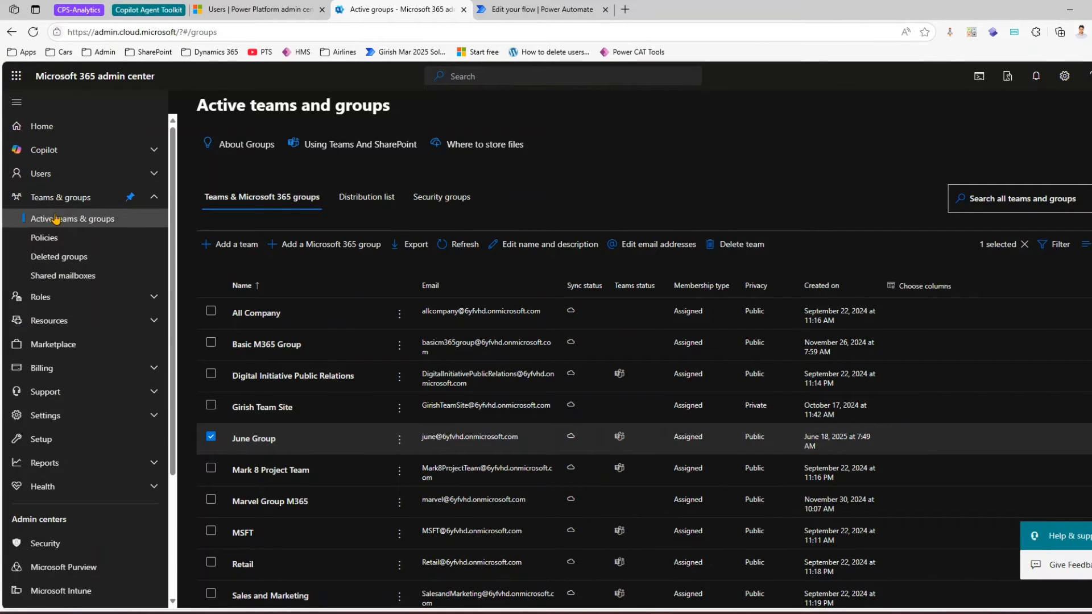
pyautogui.click(85, 174)
pyautogui.click(57, 196)
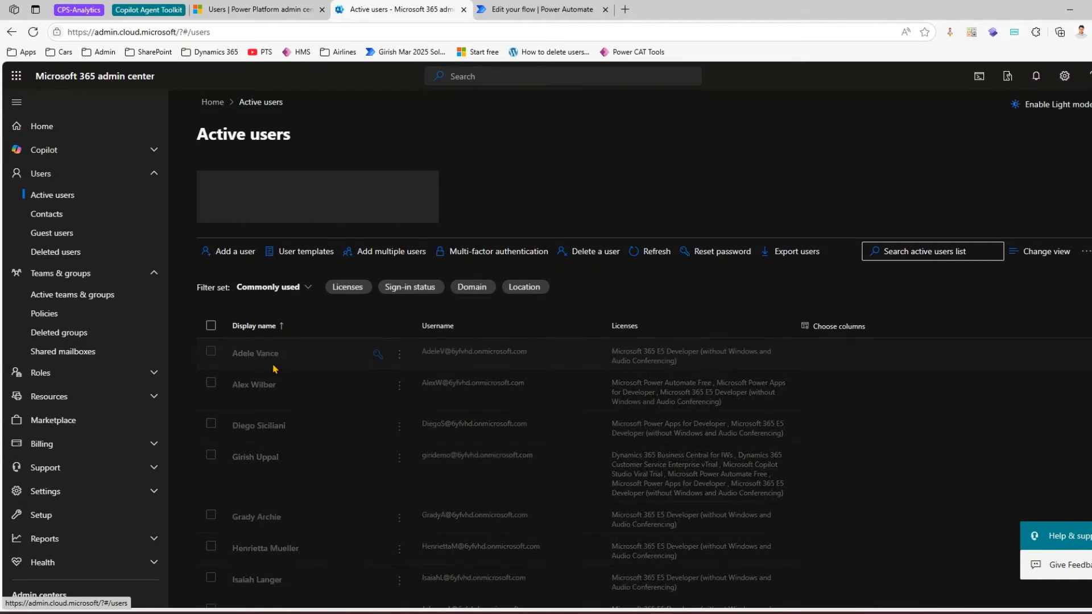
pyautogui.click(260, 428)
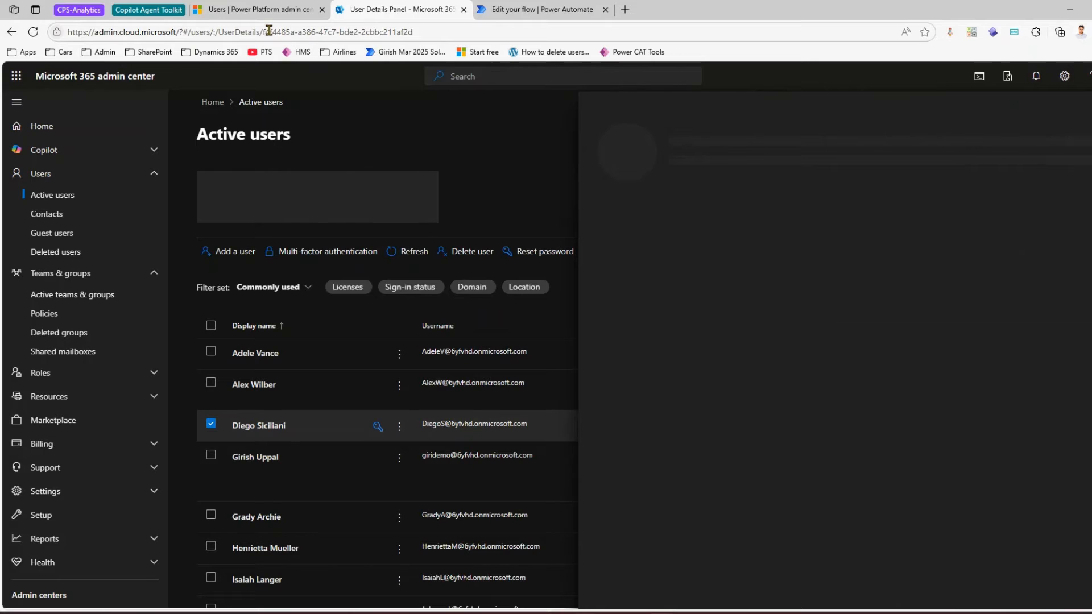
pyautogui.moveTo(263, 32); pyautogui.dragTo(415, 34)
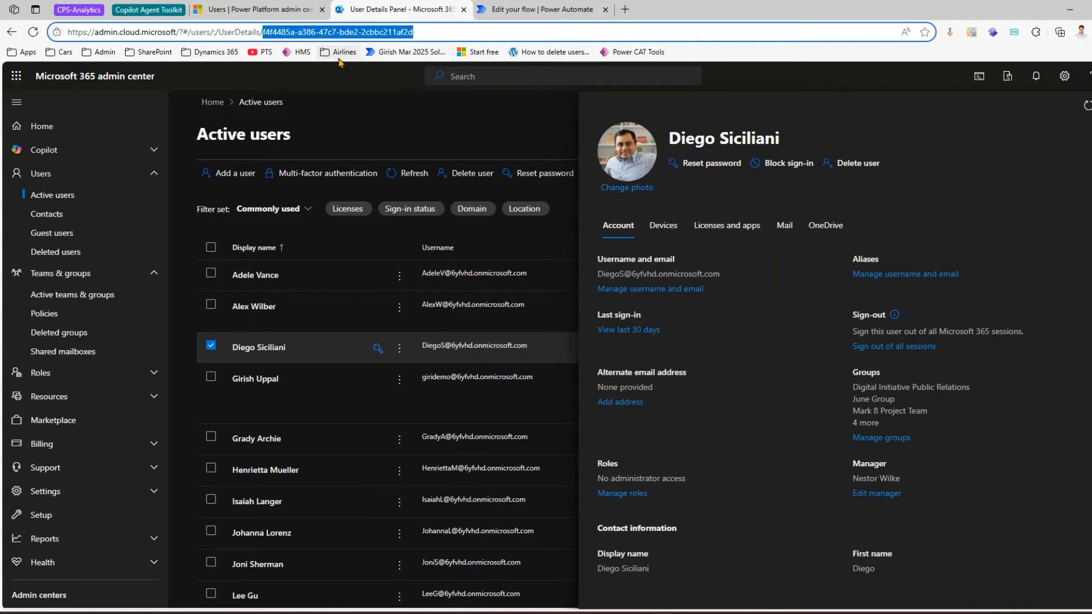
# Return to the Sync Users flow in Power Automate and add a Compose action after the trigger with the input Sync Users
pyautogui.click(536, 11)
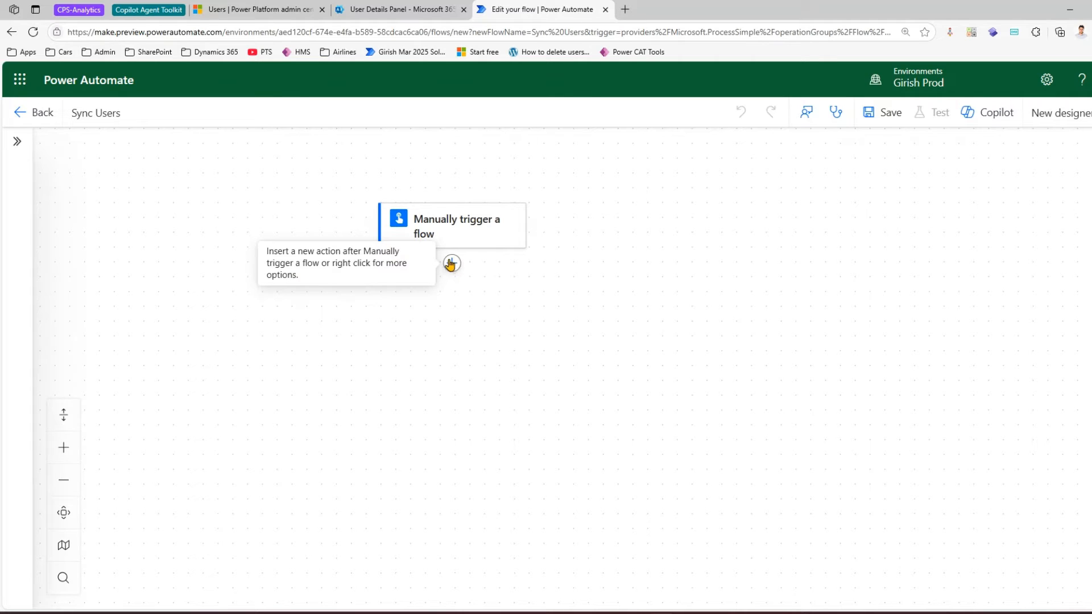
pyautogui.click(453, 268)
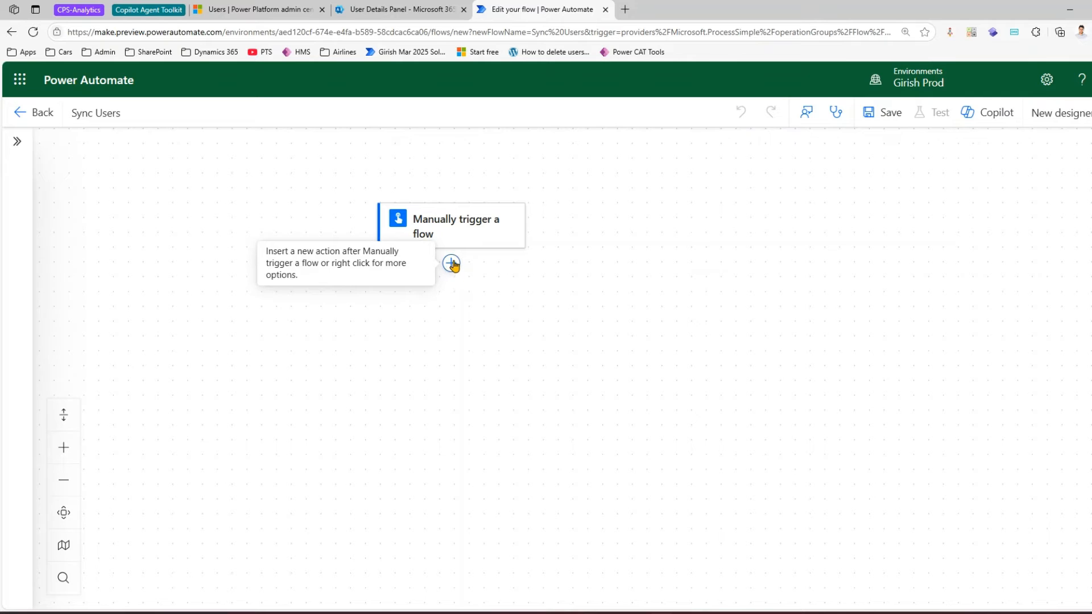
pyautogui.click(454, 263)
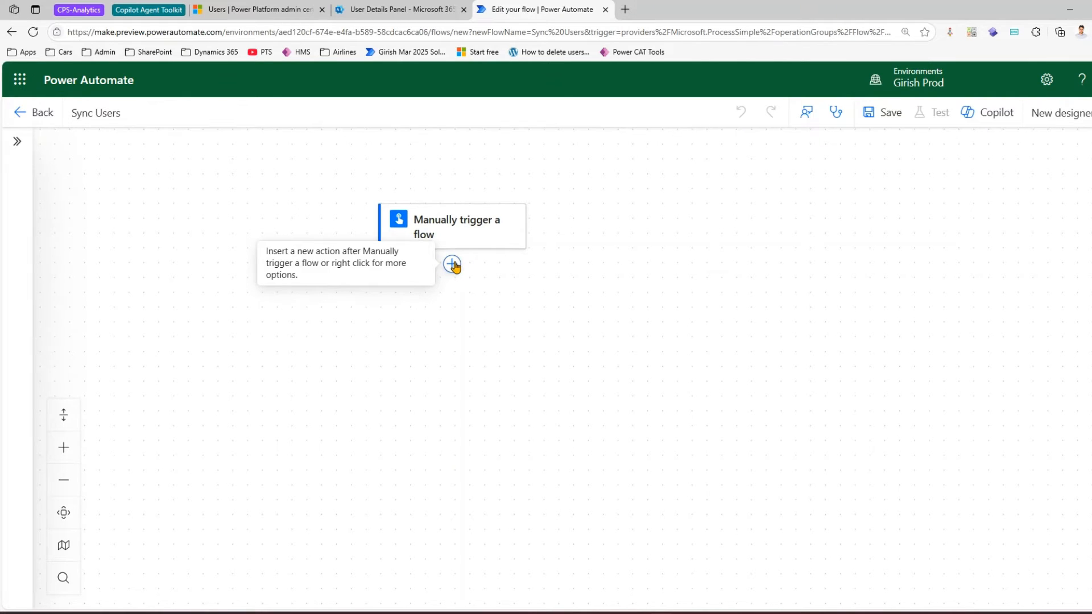
pyautogui.click(453, 266)
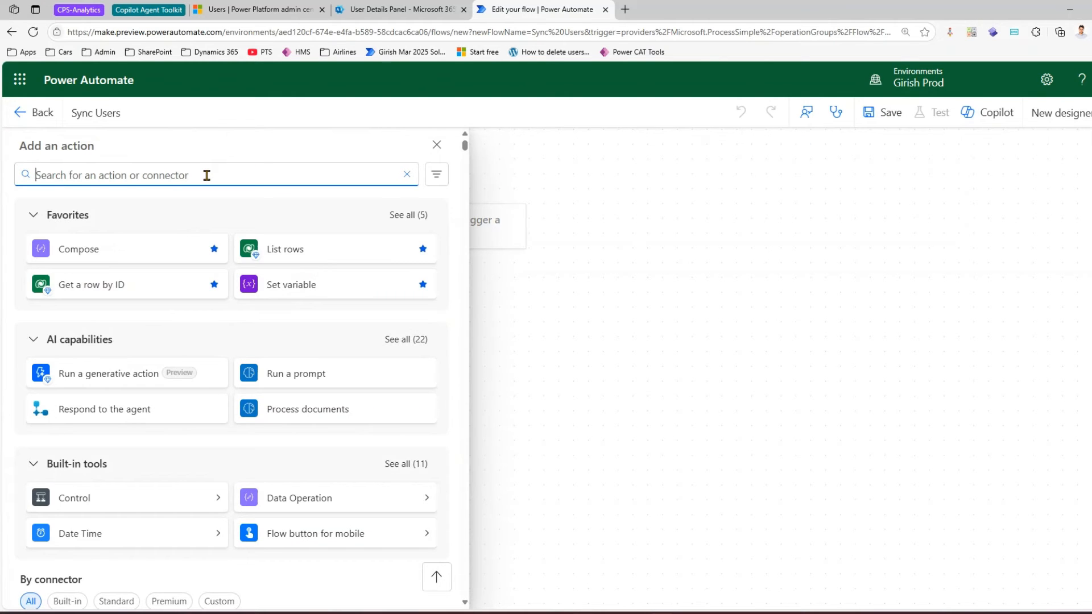
pyautogui.write('compose')
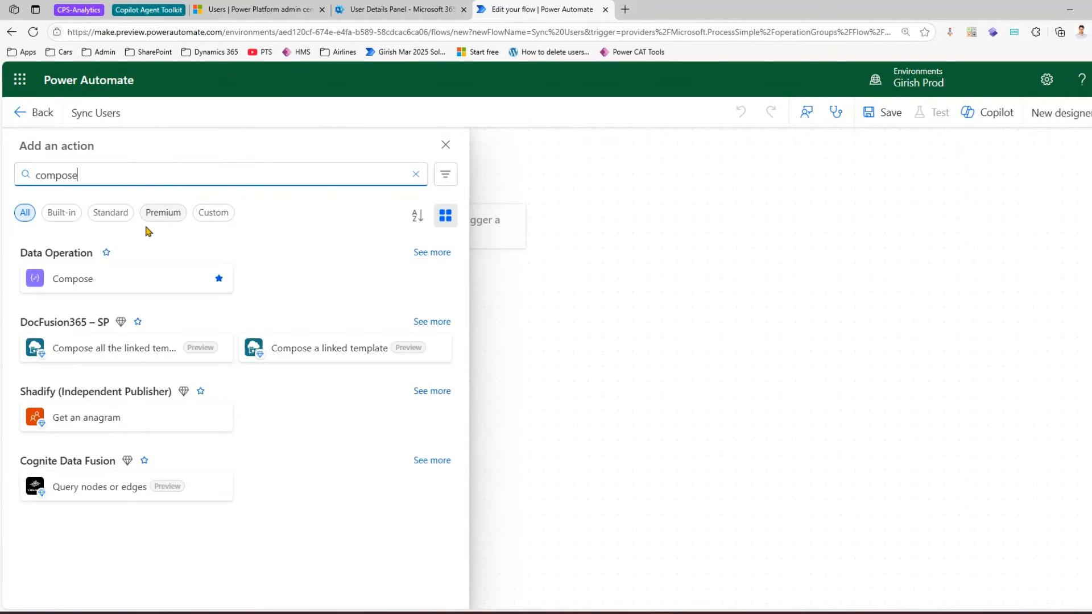
pyautogui.click(105, 275)
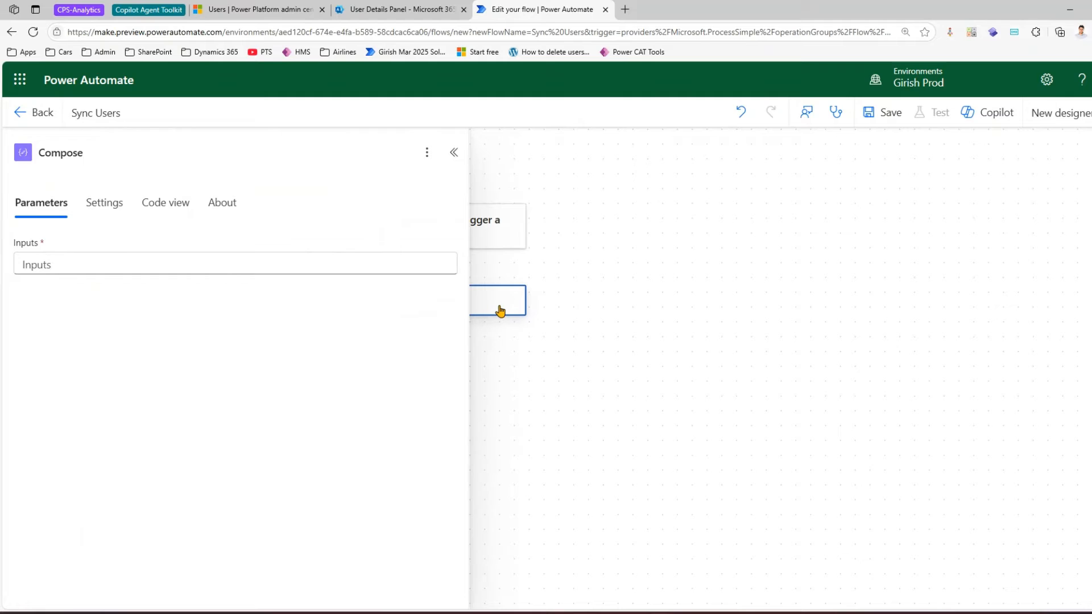
pyautogui.click(127, 267)
pyautogui.write('Sync Users')
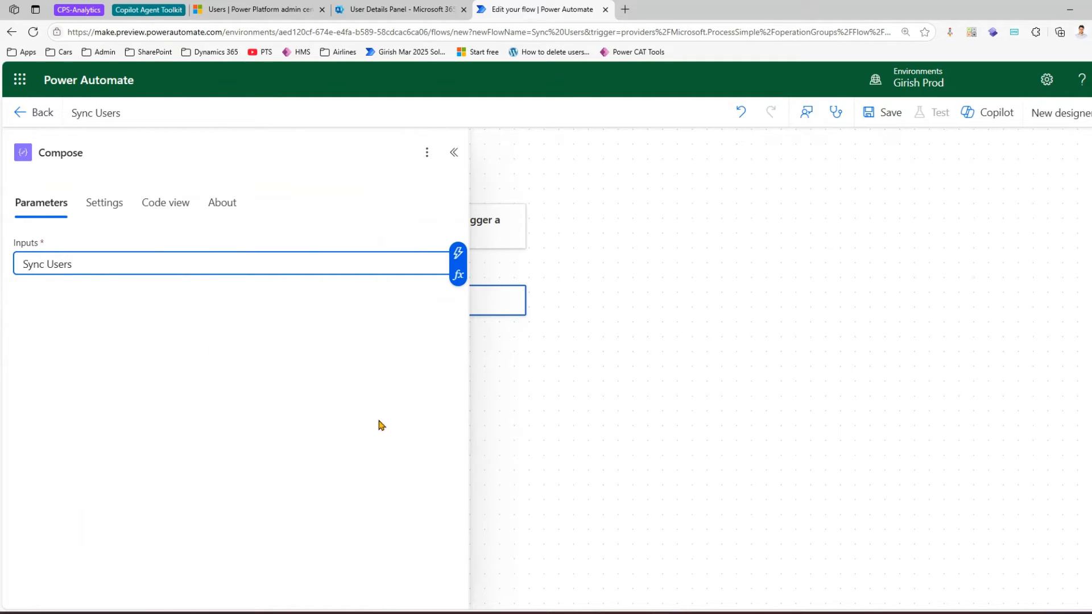
pyautogui.click(522, 354)
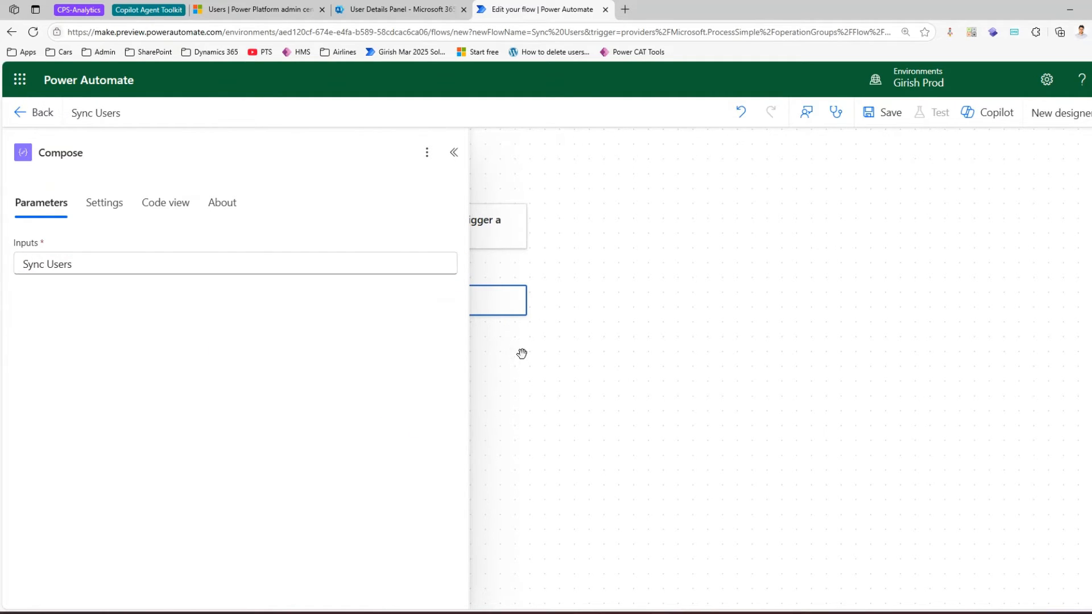
pyautogui.click(454, 152)
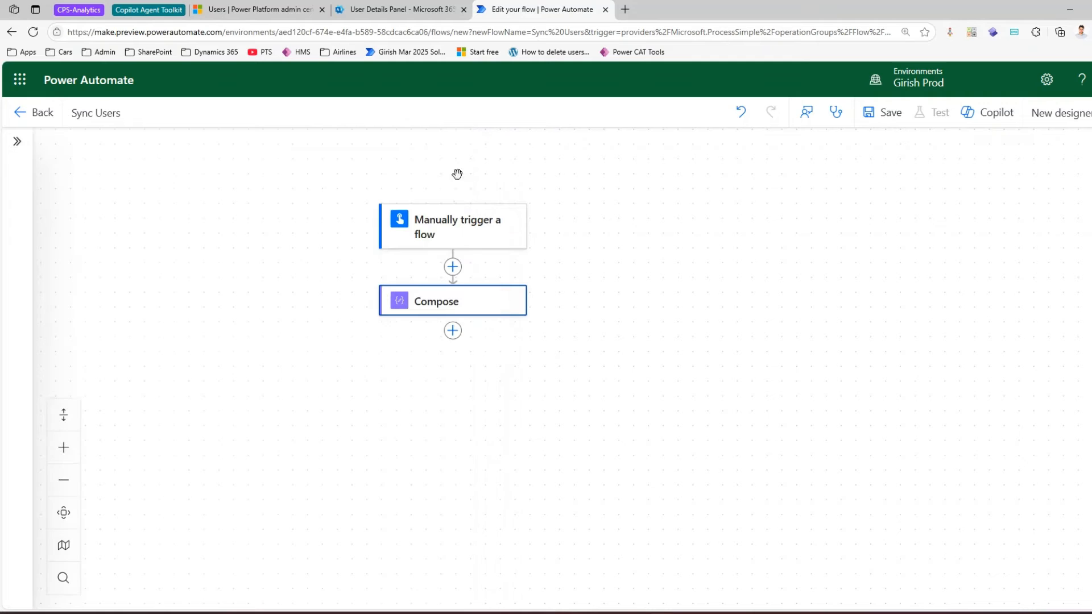
# Search the actions for sync users and add Force Sync user from Power Platform for Admins after the Compose action
pyautogui.click(452, 332)
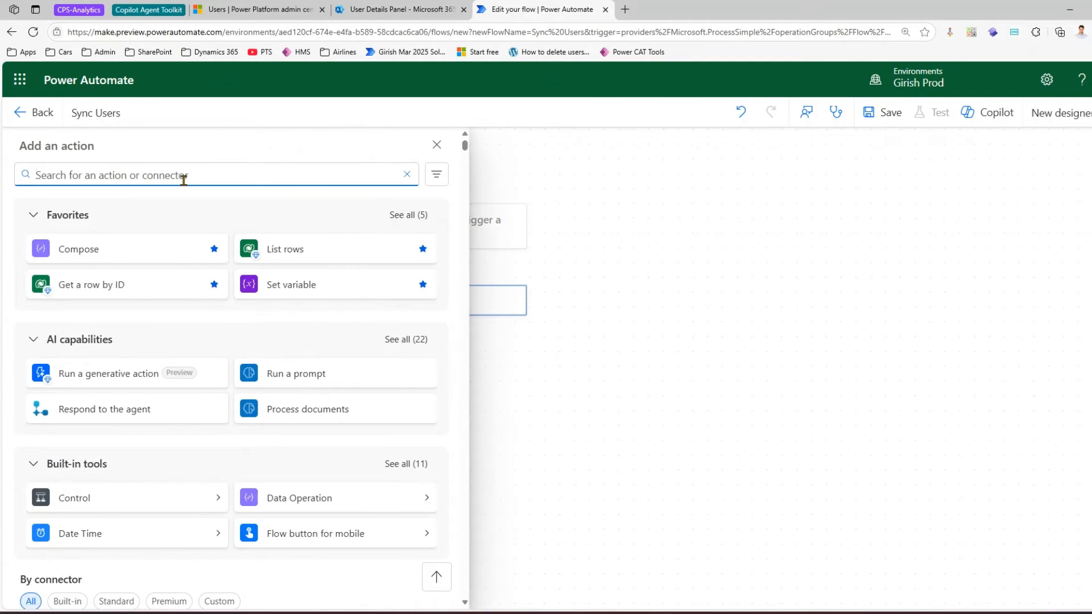
pyautogui.write('sync')
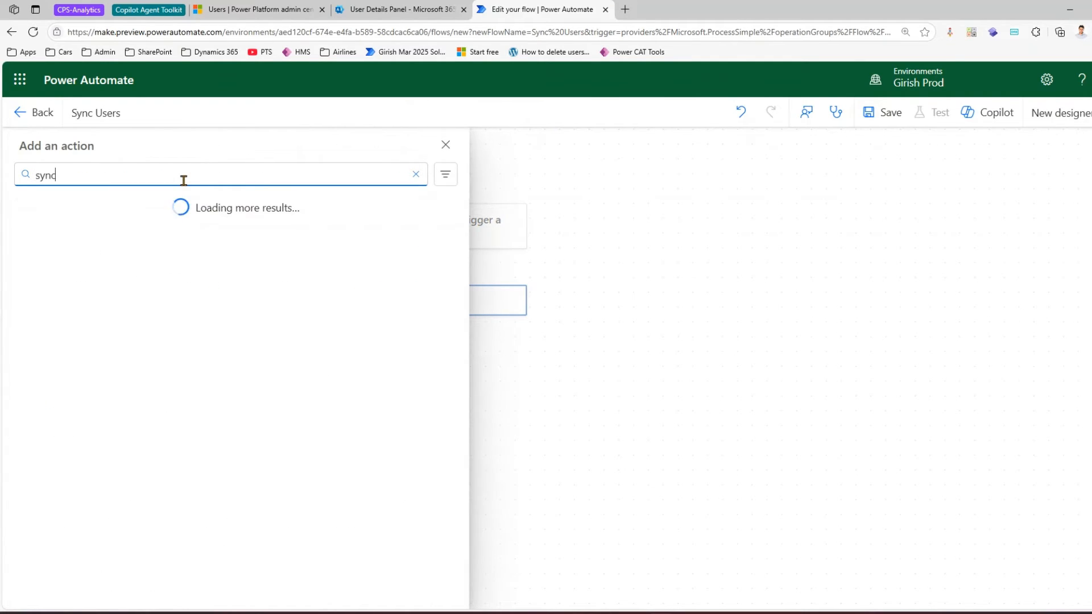
pyautogui.write(' users')
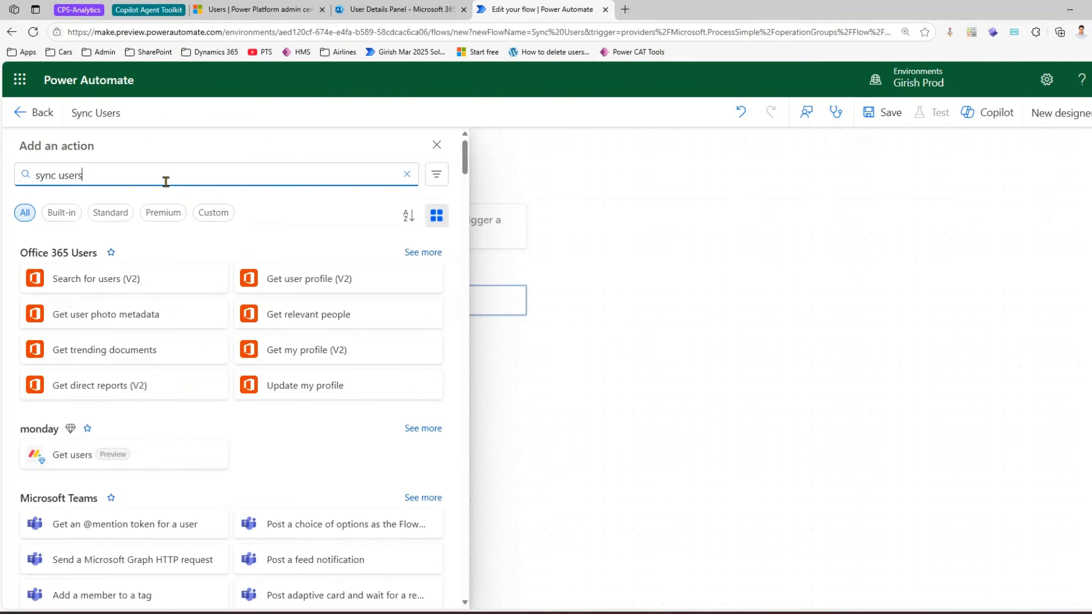
pyautogui.scroll(-6, 242, 367)
pyautogui.scroll(-6, 245, 377)
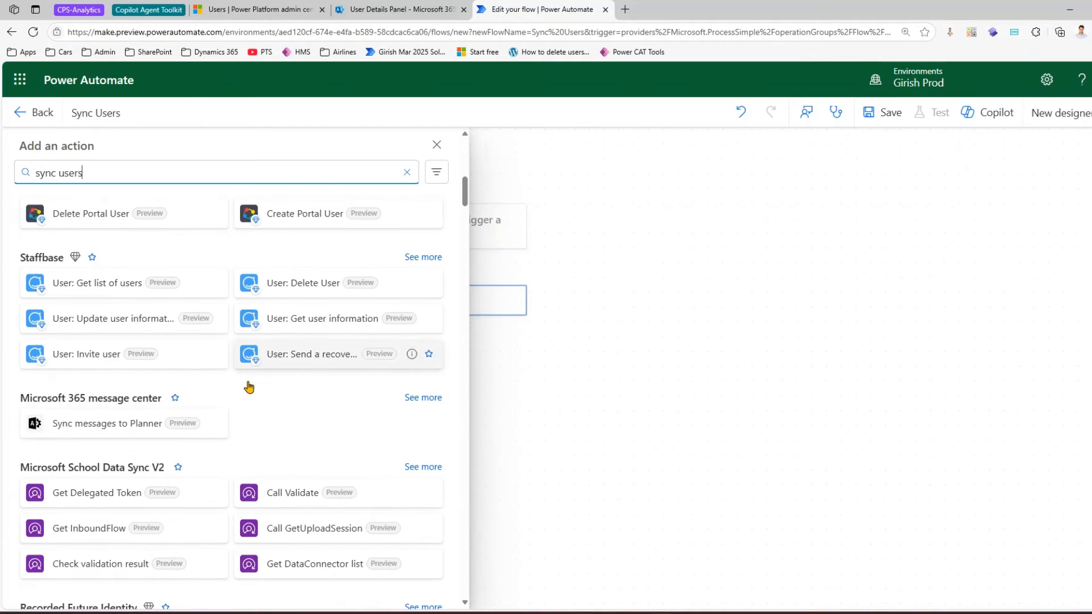
pyautogui.scroll(-5, 233, 427)
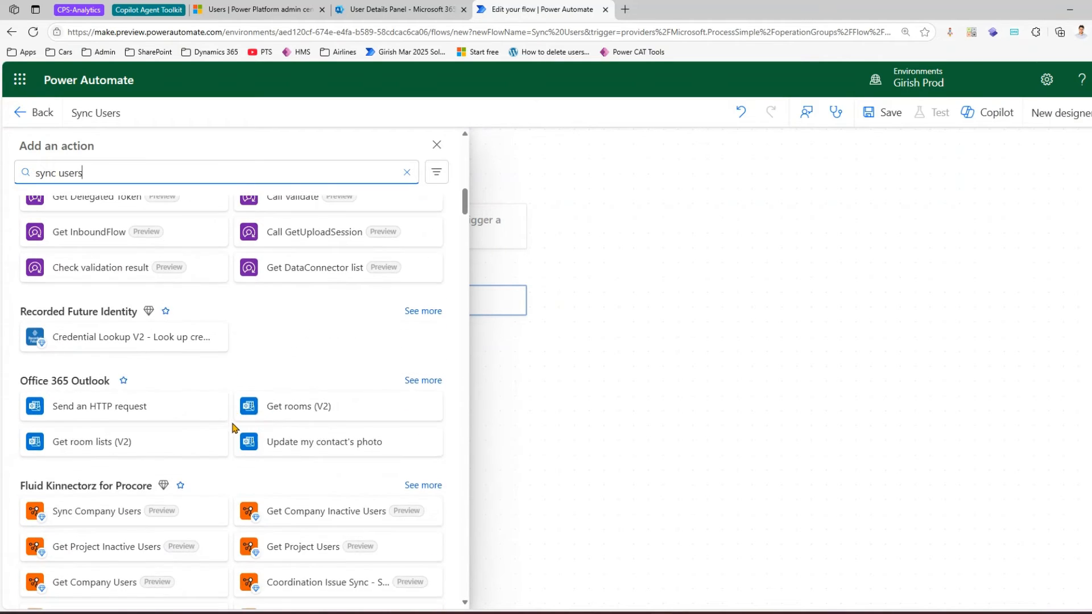
pyautogui.scroll(-3, 238, 436)
pyautogui.scroll(-8, 237, 435)
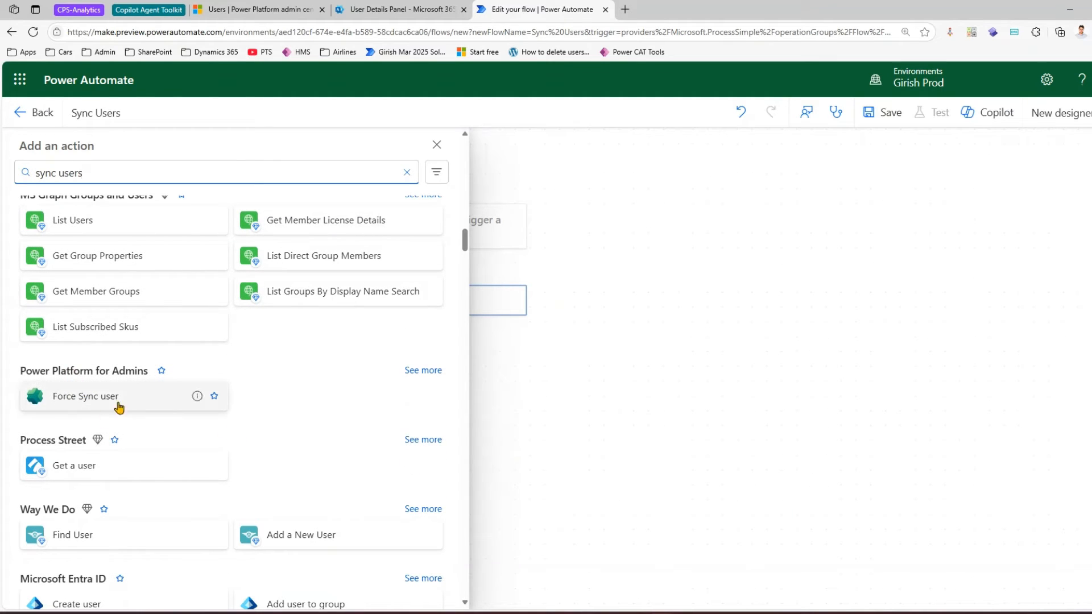
pyautogui.click(88, 398)
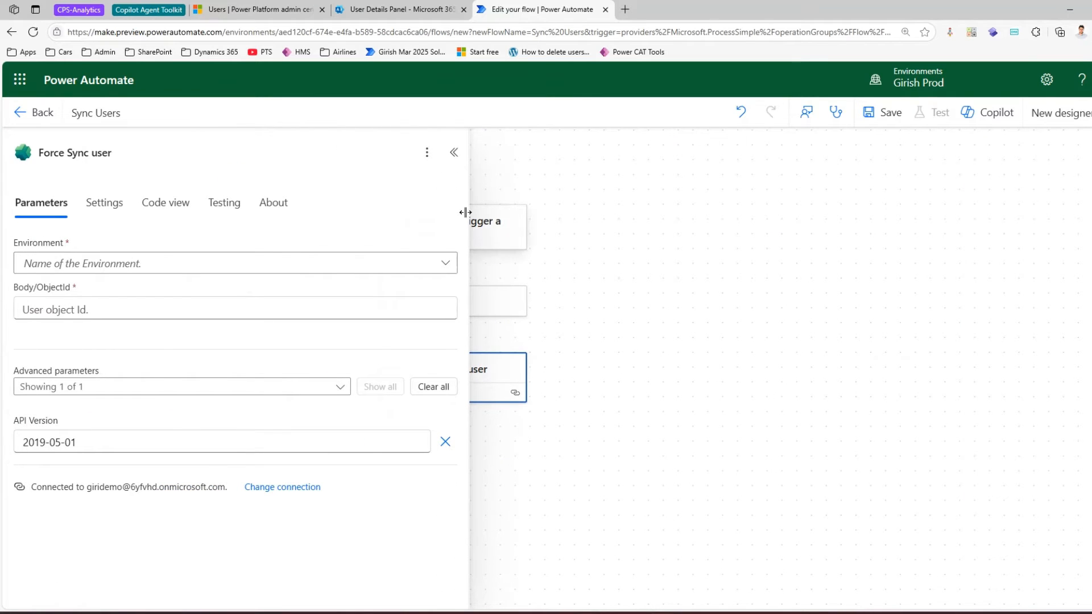
pyautogui.click(454, 152)
pyautogui.click(63, 522)
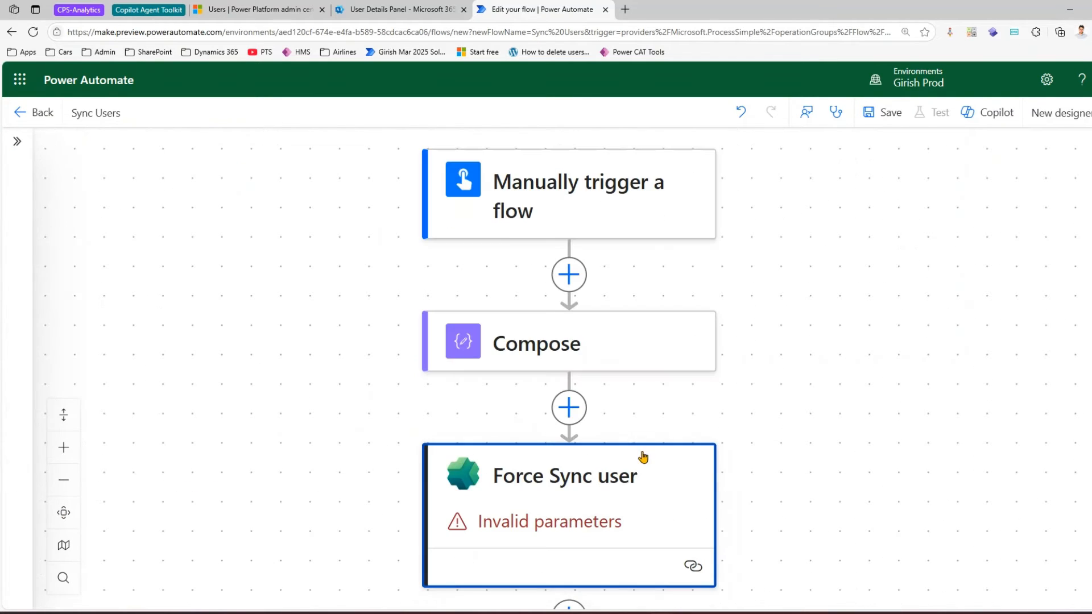
# Set the Force Sync user action's Environment to the Prod environment
pyautogui.click(581, 500)
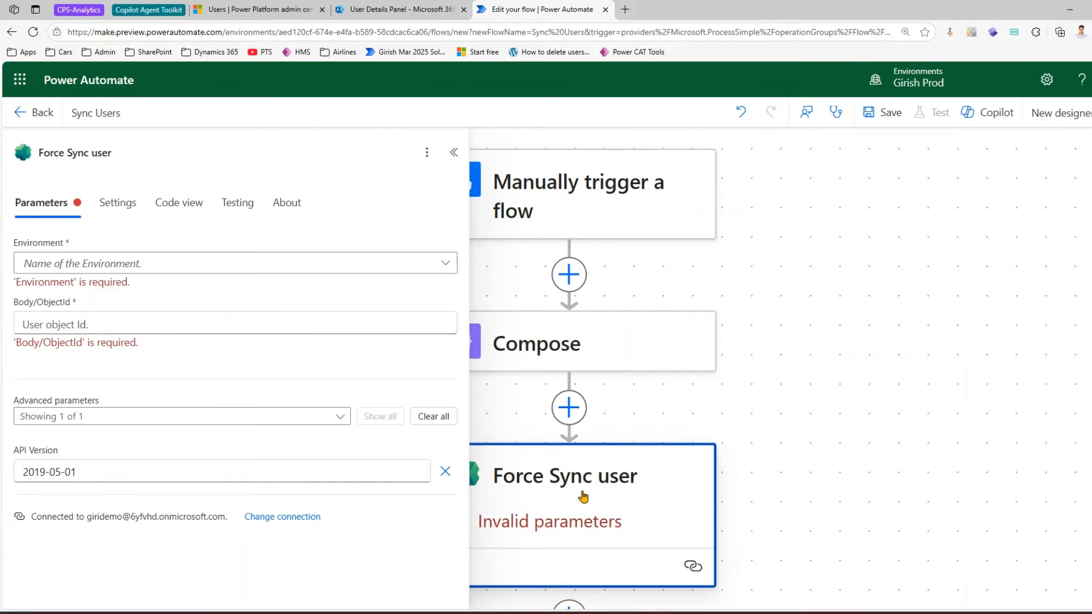
pyautogui.click(66, 265)
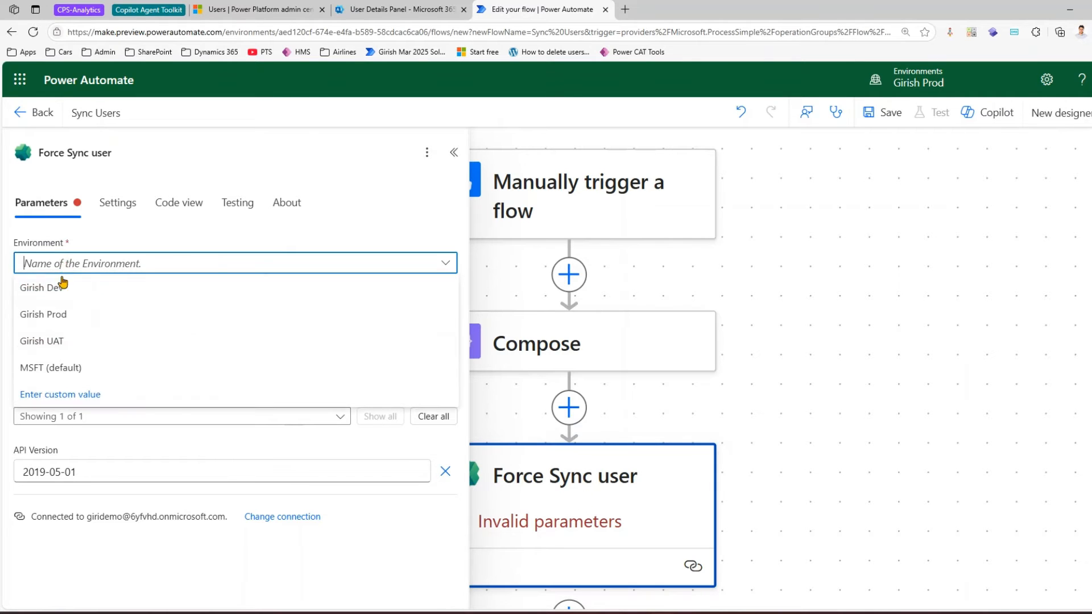
pyautogui.click(49, 312)
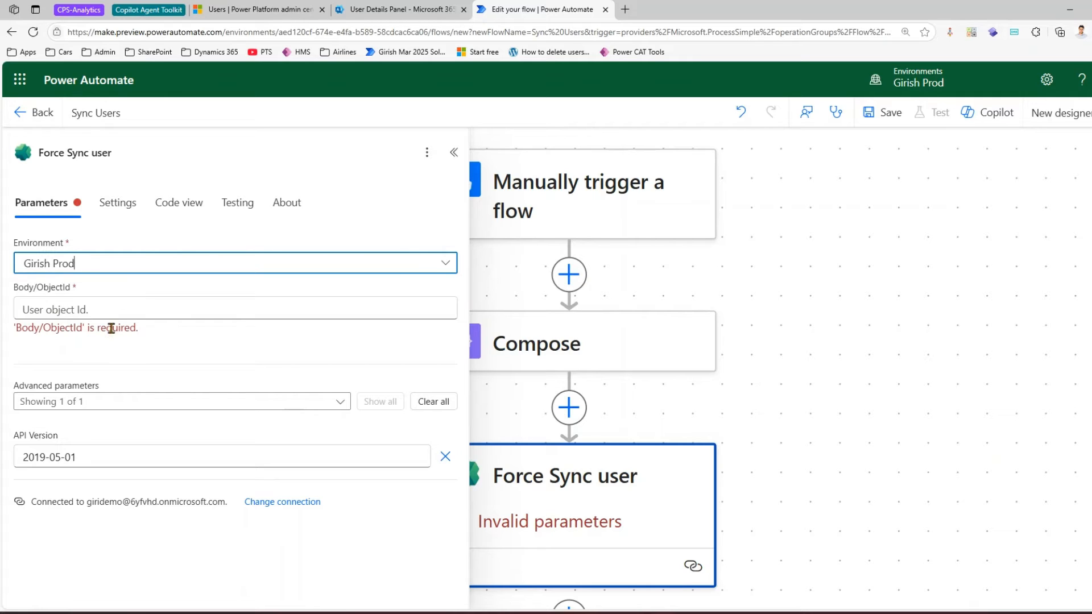
pyautogui.click(341, 402)
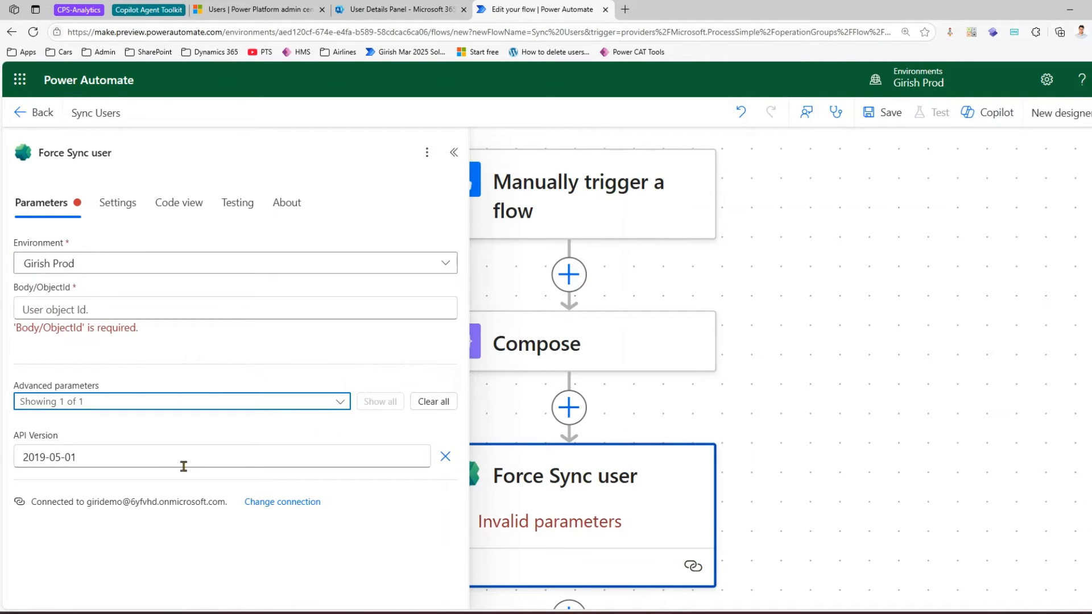
# View the dynamic content available for the Force Sync user action's Body/ObjectId parameter
pyautogui.click(109, 311)
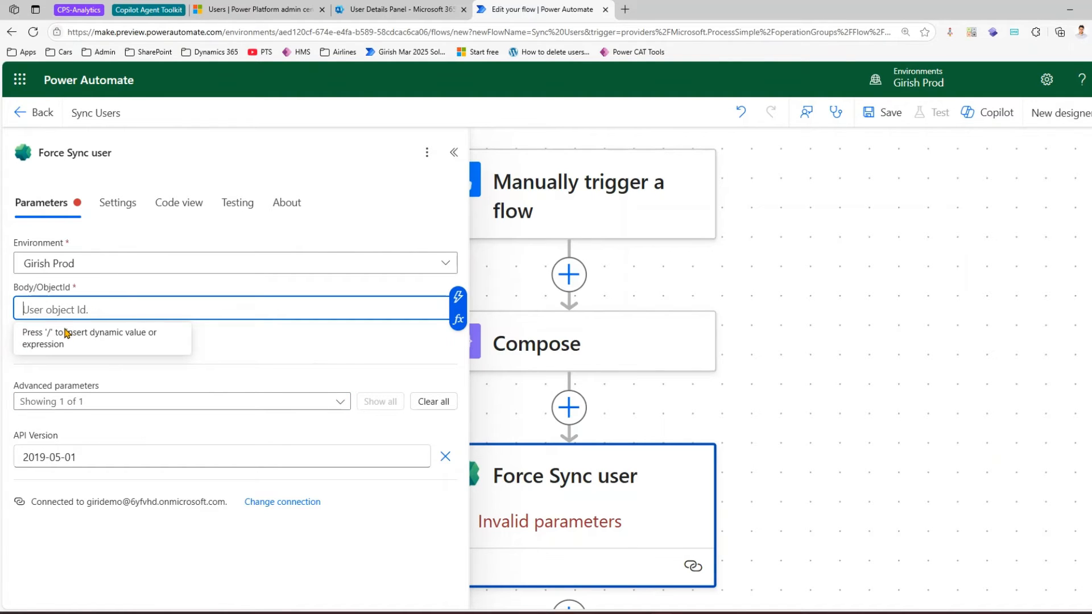
pyautogui.write('/')
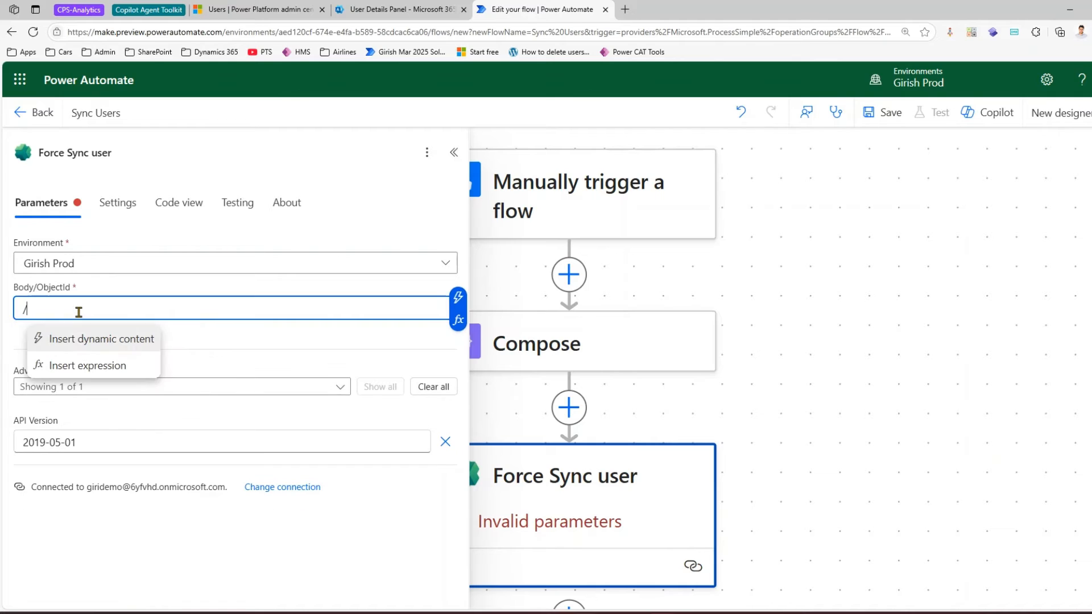
pyautogui.click(72, 340)
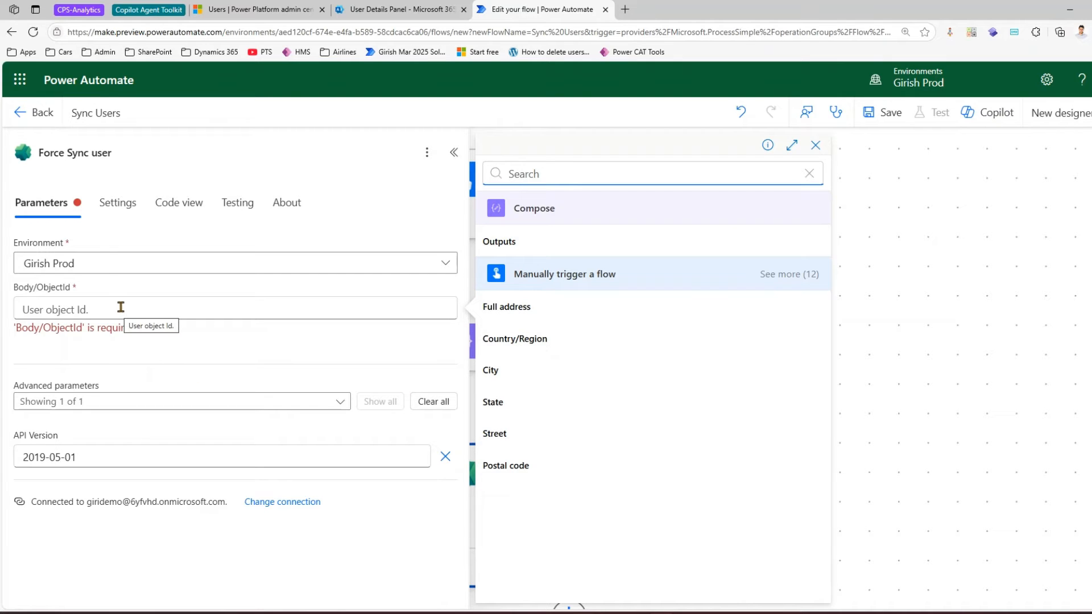
pyautogui.click(144, 307)
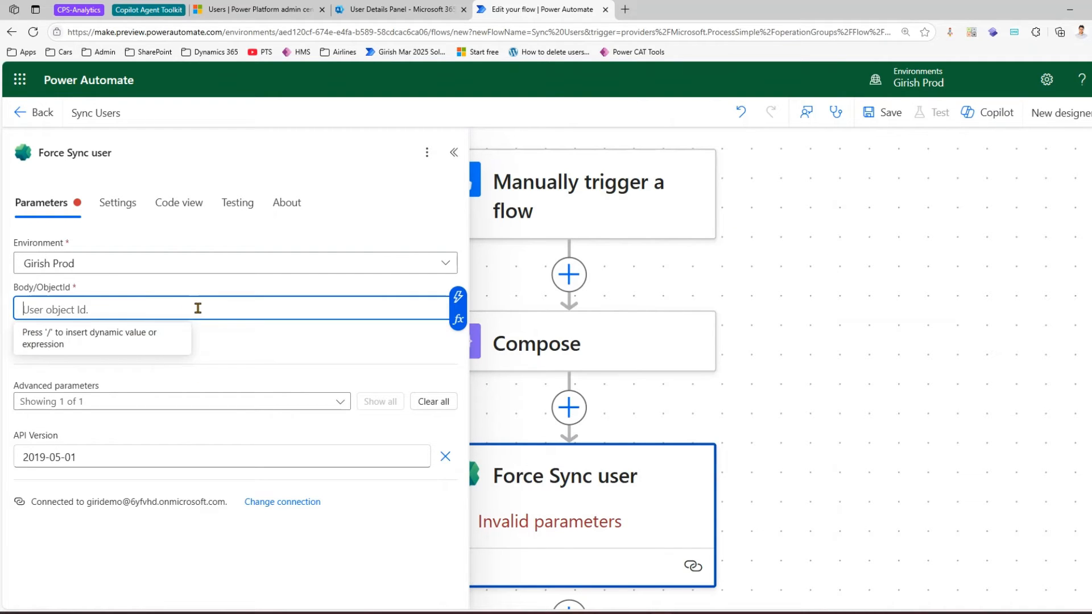
# Enter the copied user object ID as the Force Sync user action's Body/ObjectId and save the Sync Users flow
pyautogui.write('f4f4485a-a386-47c7-bde2-2cbbc211af2d')
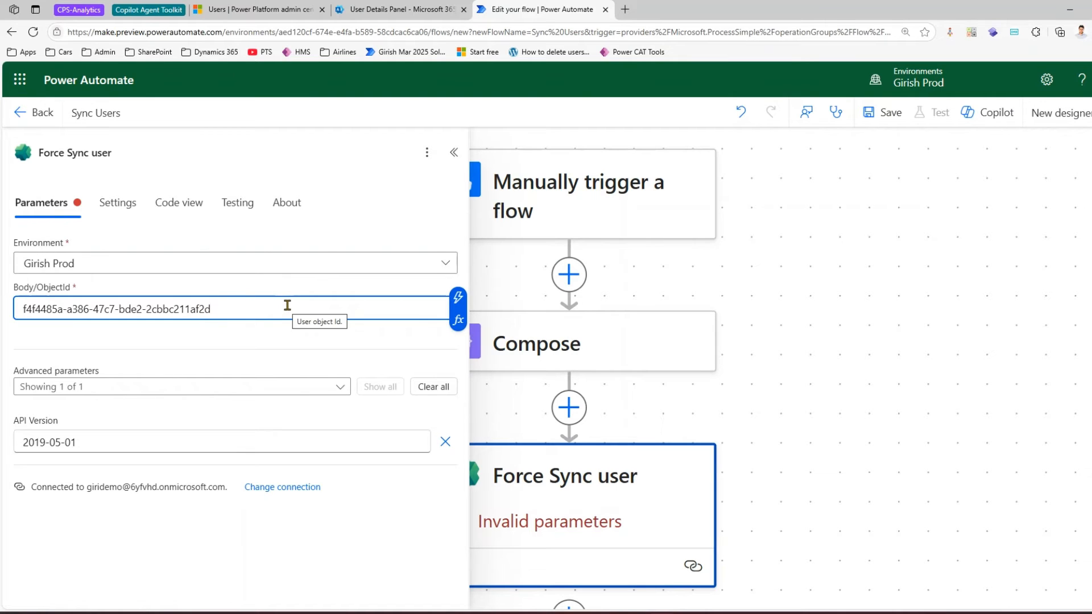
pyautogui.click(882, 112)
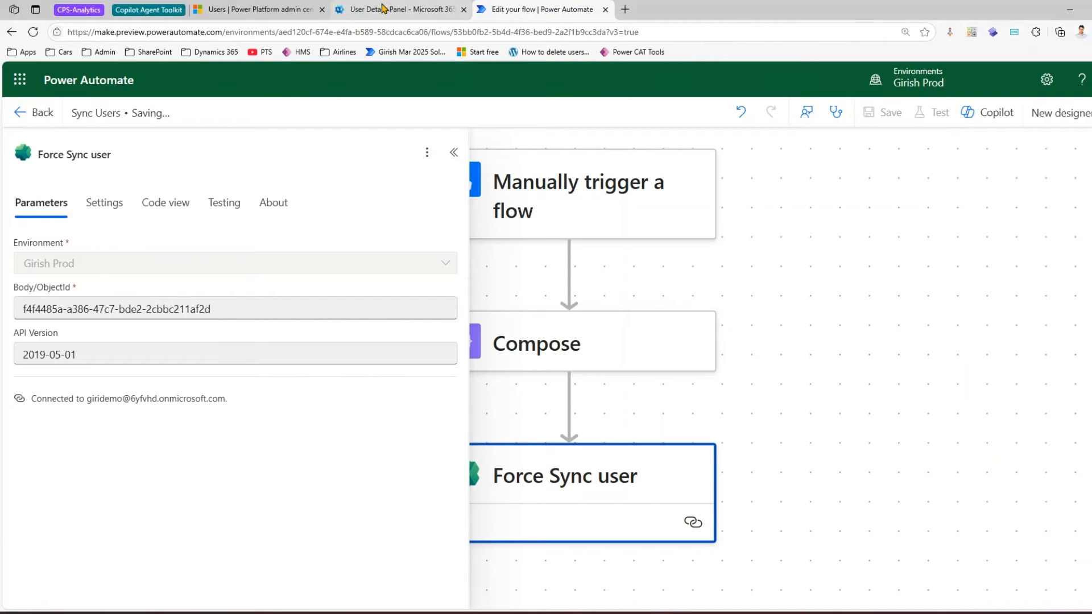
# Switch to the Microsoft 365 admin center and duplicate the tab showing the user's details
pyautogui.click(382, 8)
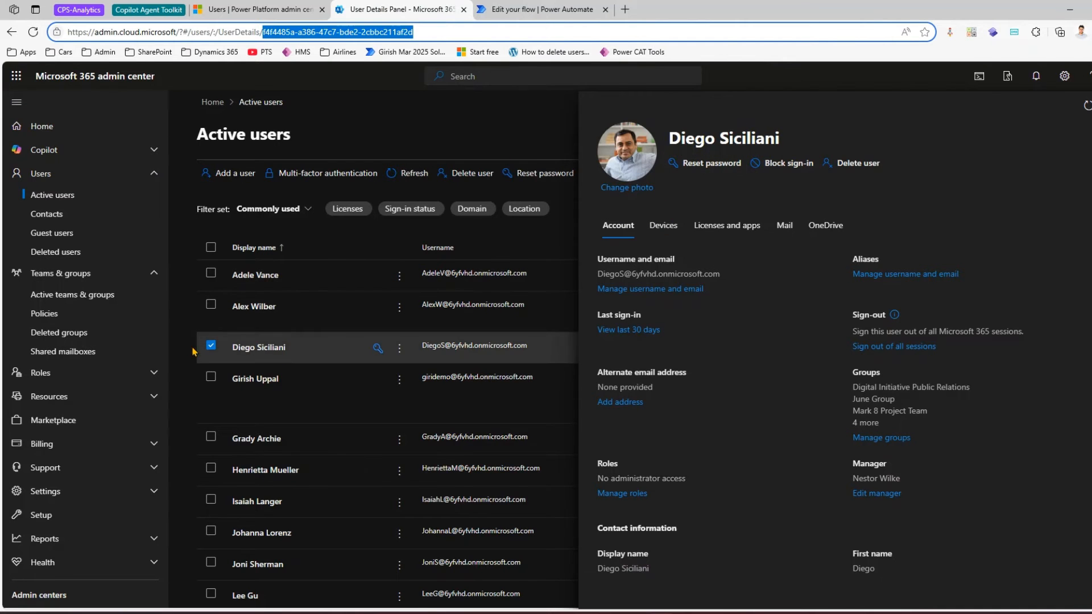
pyautogui.rightClick(437, 9)
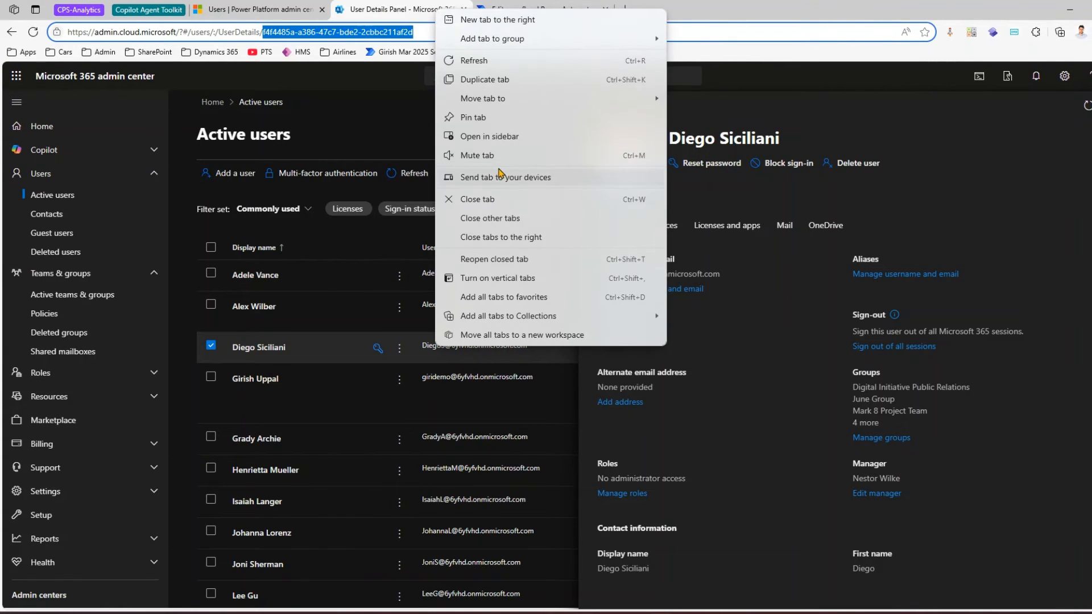
pyautogui.click(495, 80)
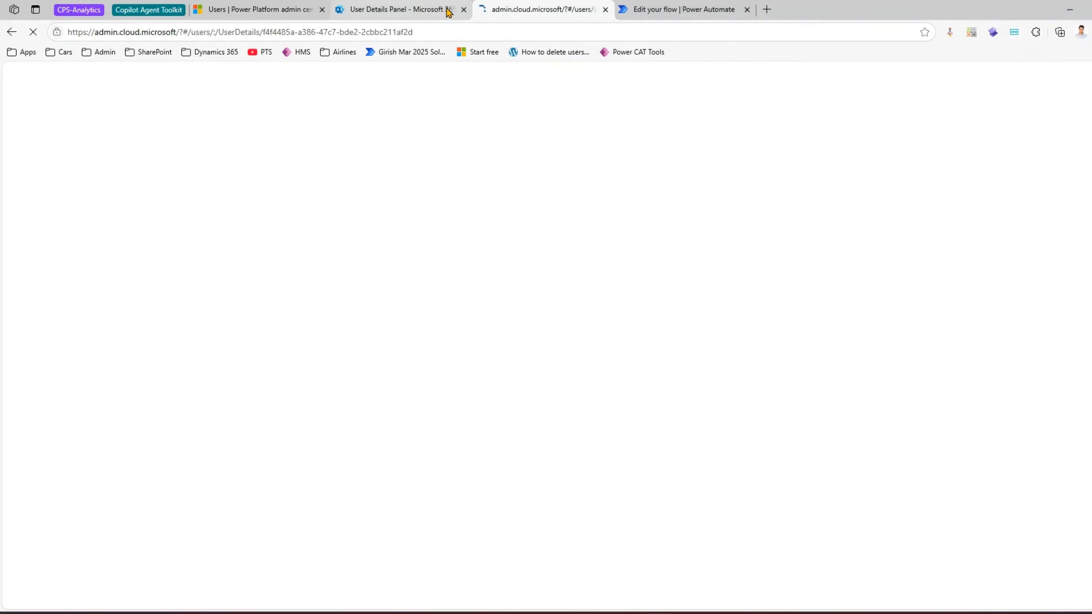
# In the original admin center tab, open June Group from the active teams and groups and show its members
pyautogui.click(422, 9)
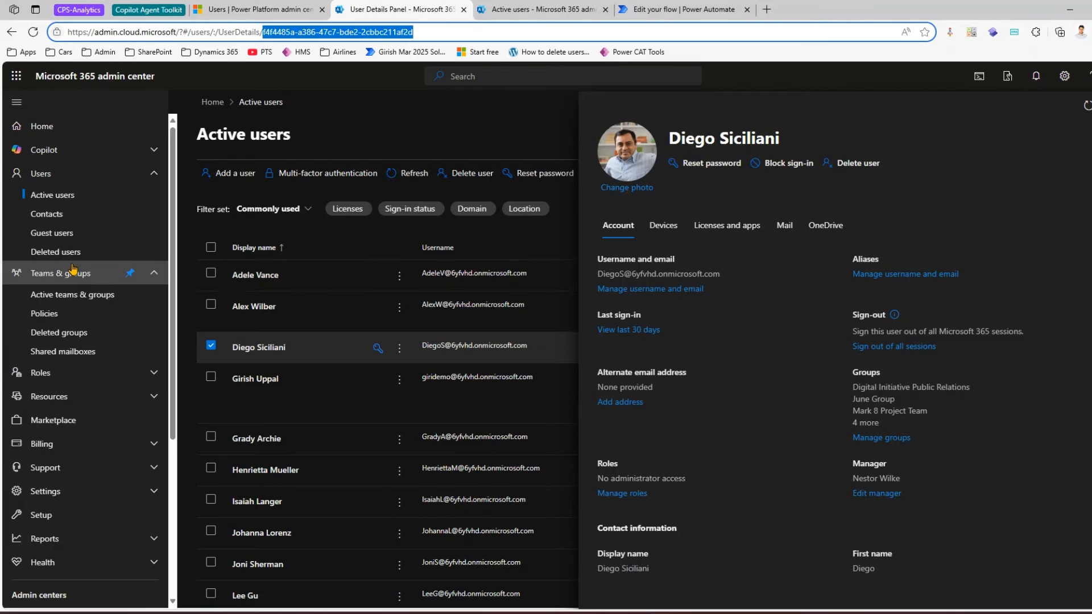
pyautogui.click(88, 295)
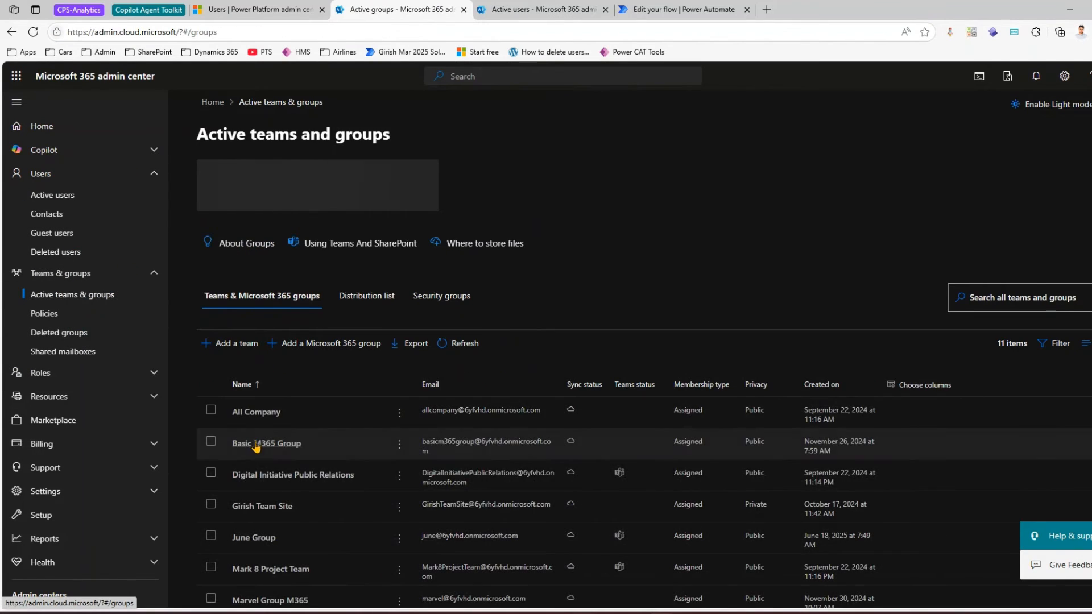
pyautogui.click(272, 536)
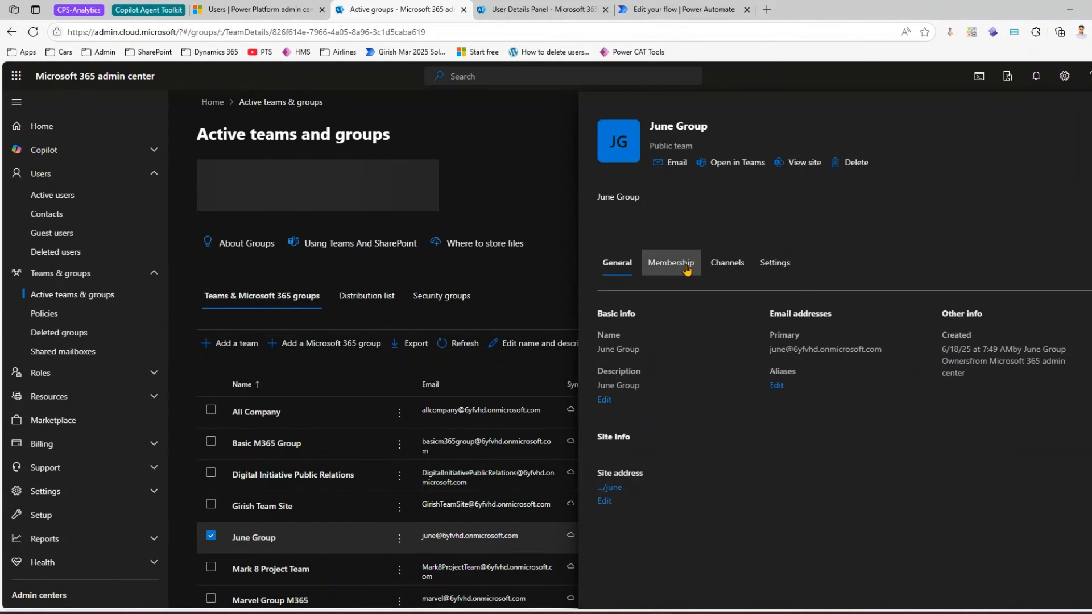
pyautogui.click(677, 263)
pyautogui.click(623, 329)
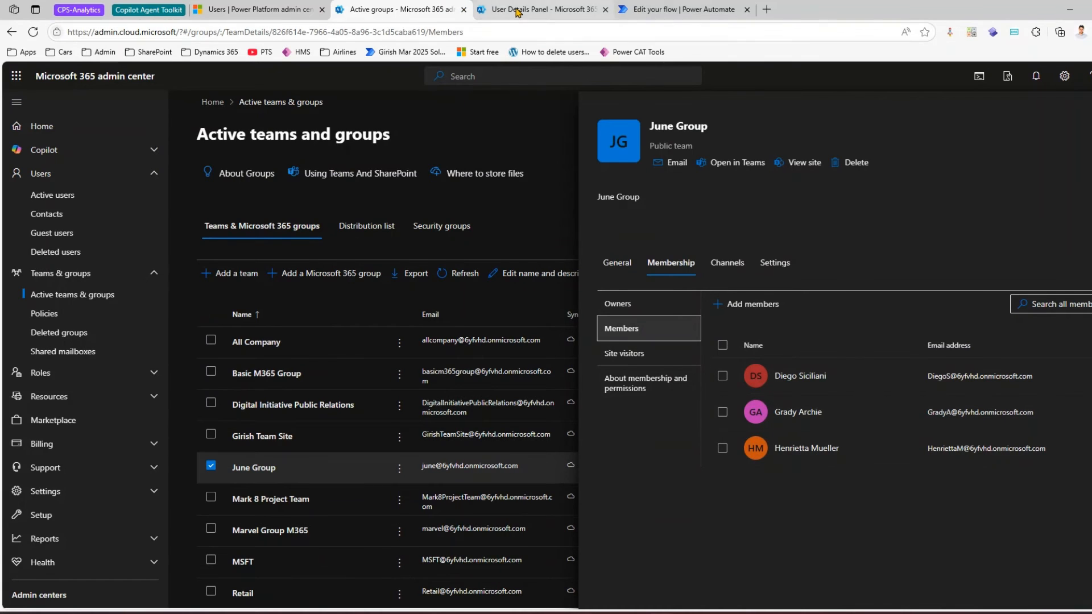
# Return to the Sync Users flow, dismiss its dialog, and refresh the Prod environment's user list in the Power Platform admin center
pyautogui.click(486, 10)
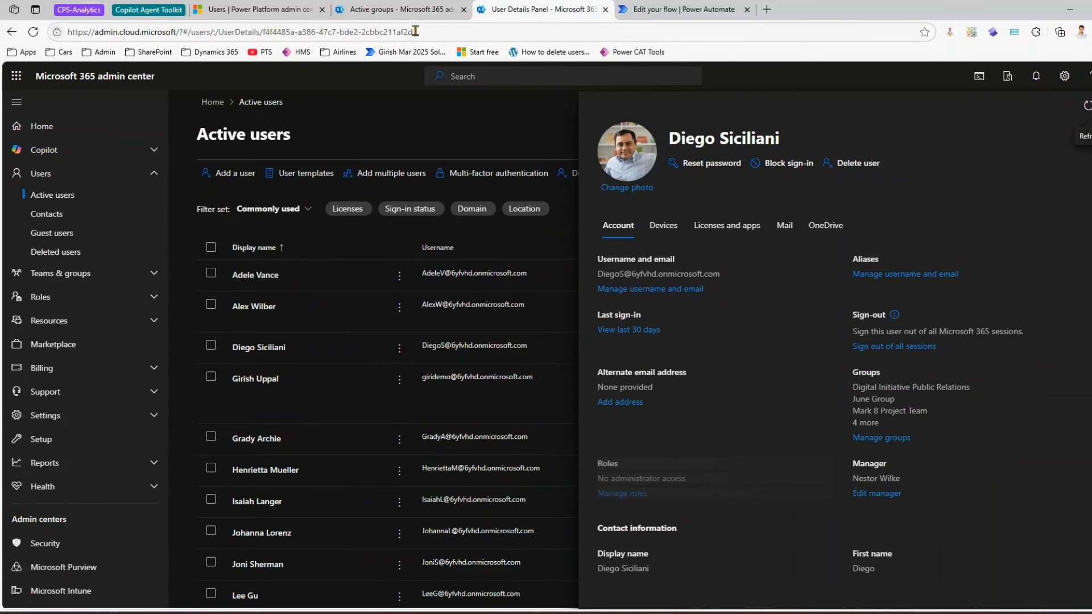
pyautogui.click(677, 9)
pyautogui.click(767, 183)
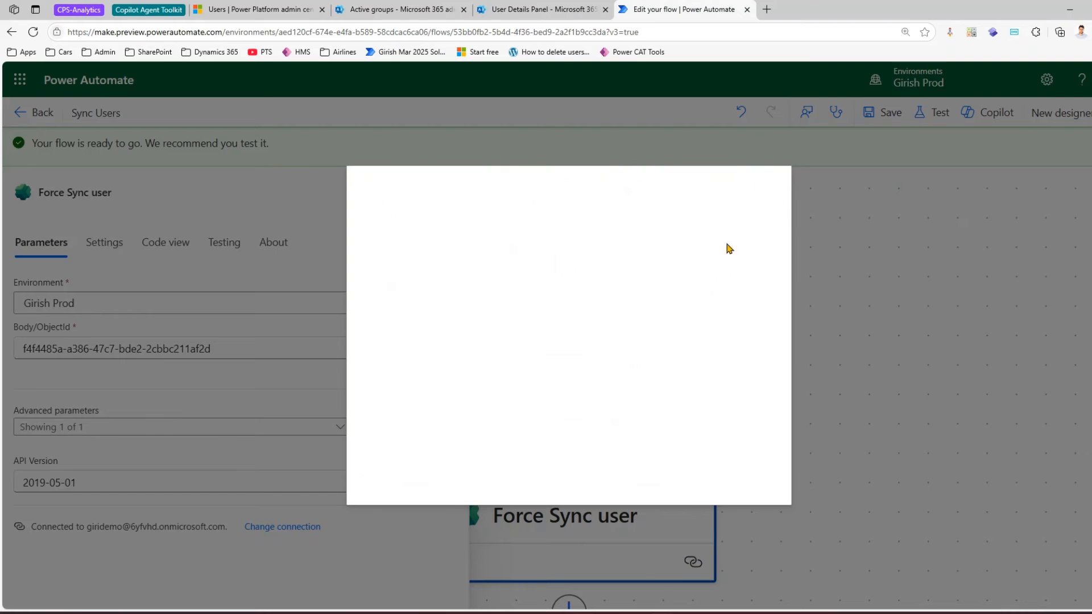
pyautogui.click(262, 10)
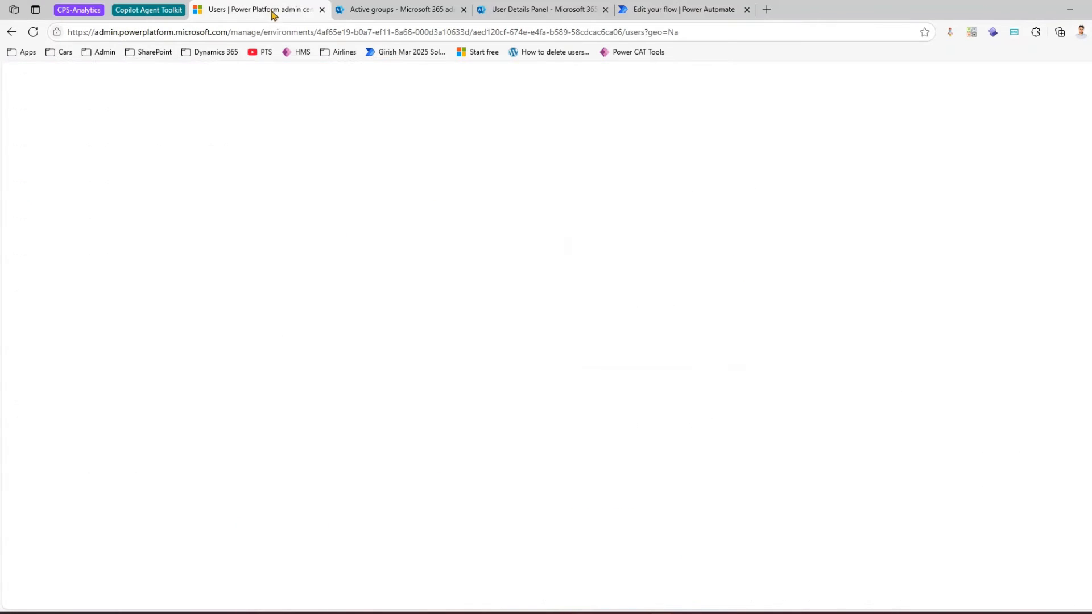
pyautogui.click(225, 103)
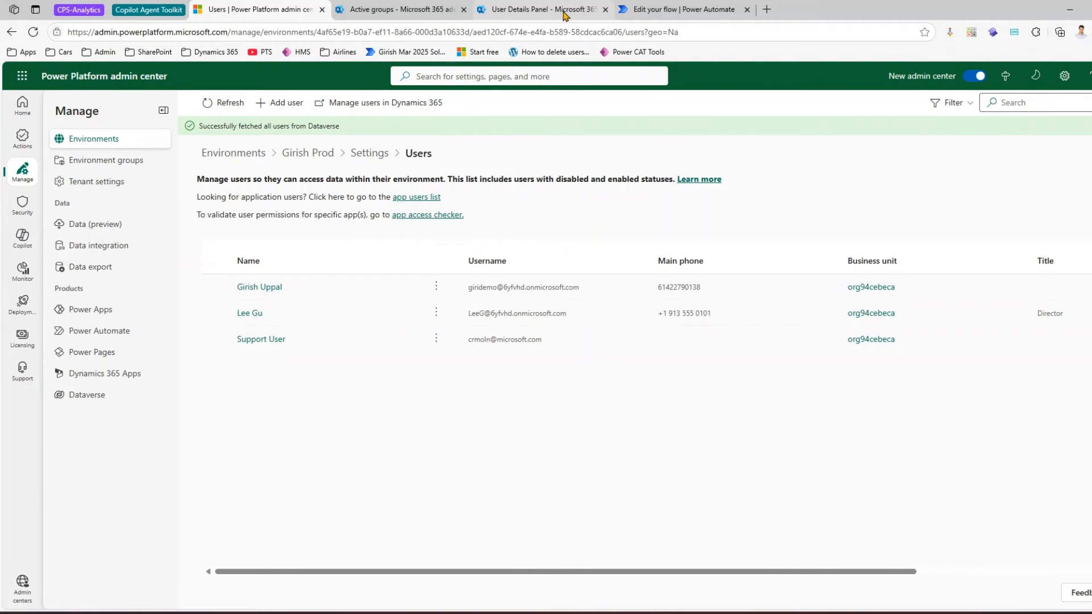
# Switch back to Power Automate and run a manual test of the Sync Users flow with the Power Platform for Admins connection
pyautogui.click(672, 9)
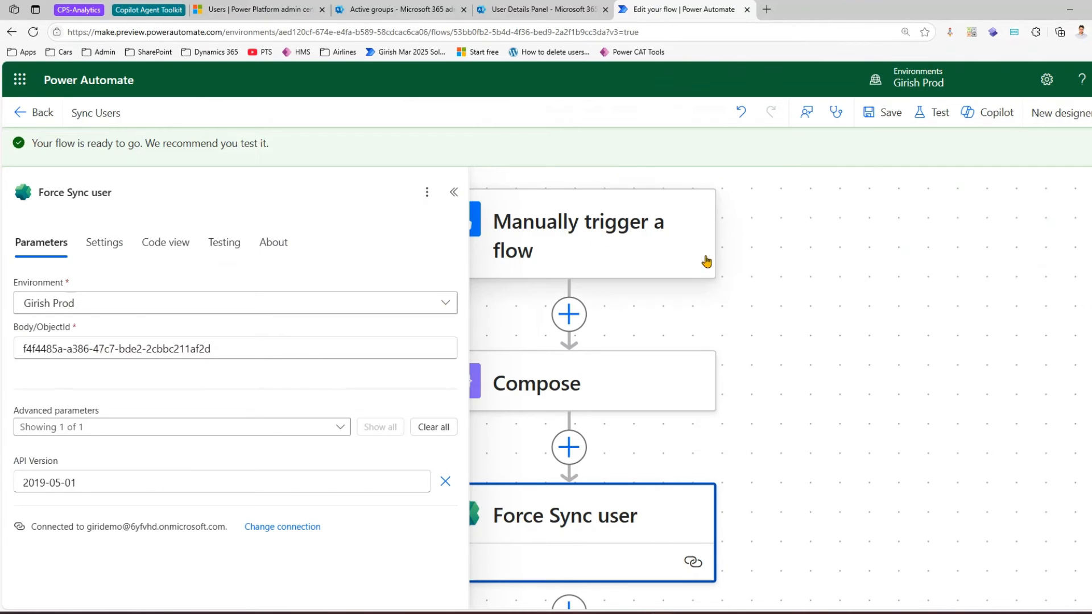
pyautogui.moveTo(824, 306); pyautogui.dragTo(833, 308)
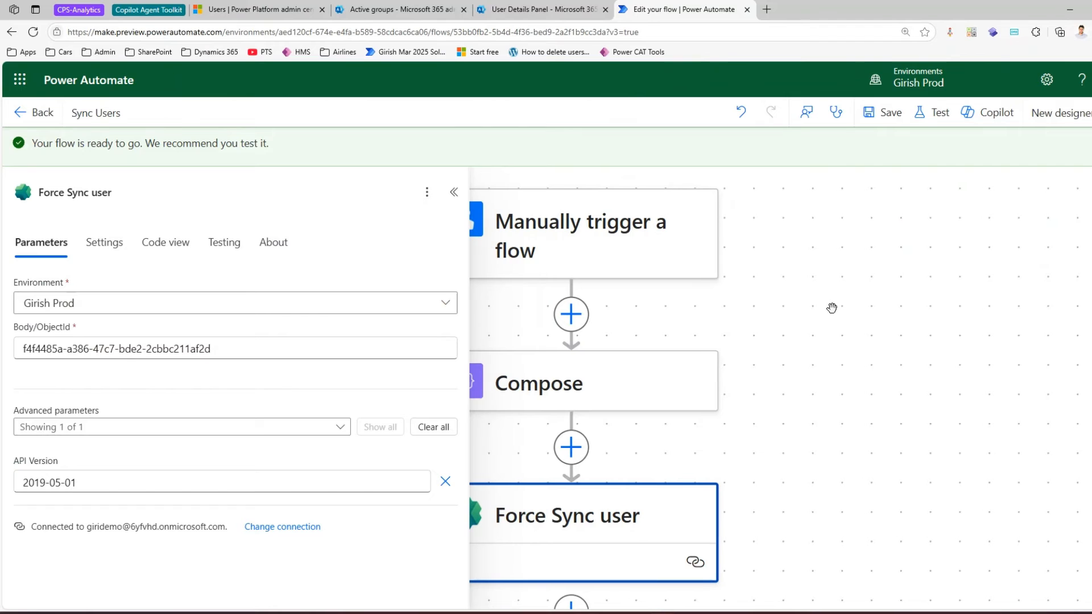
pyautogui.click(936, 114)
pyautogui.click(890, 170)
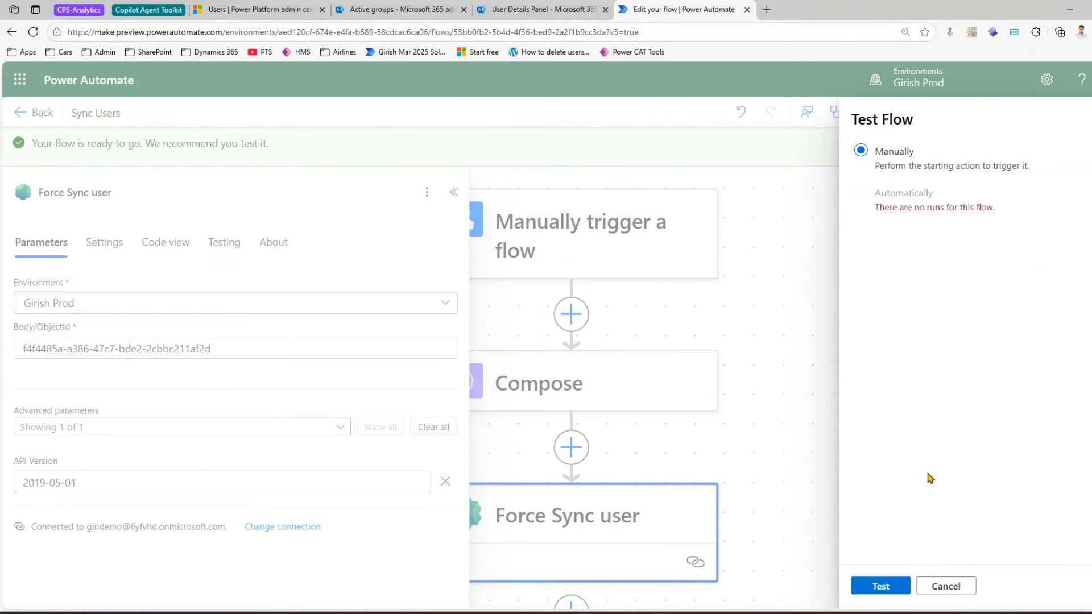
pyautogui.click(886, 586)
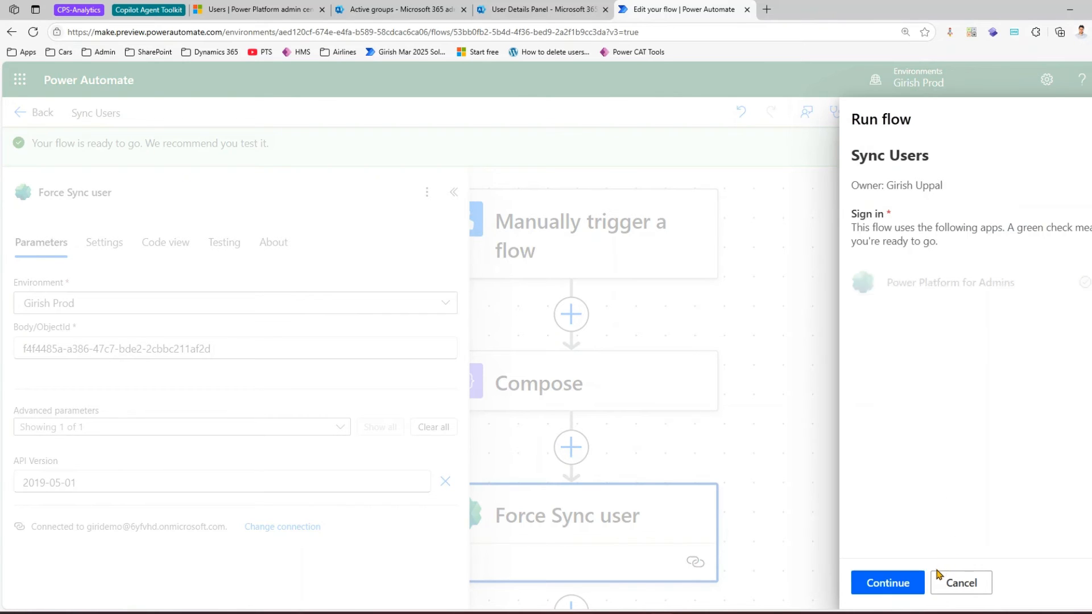
pyautogui.click(887, 583)
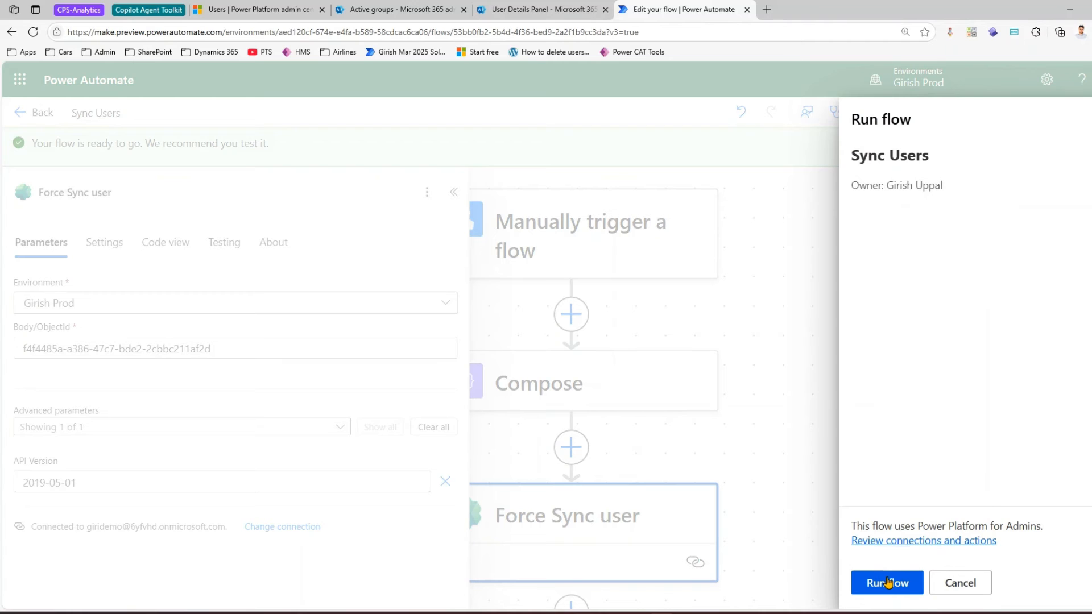
pyautogui.click(888, 583)
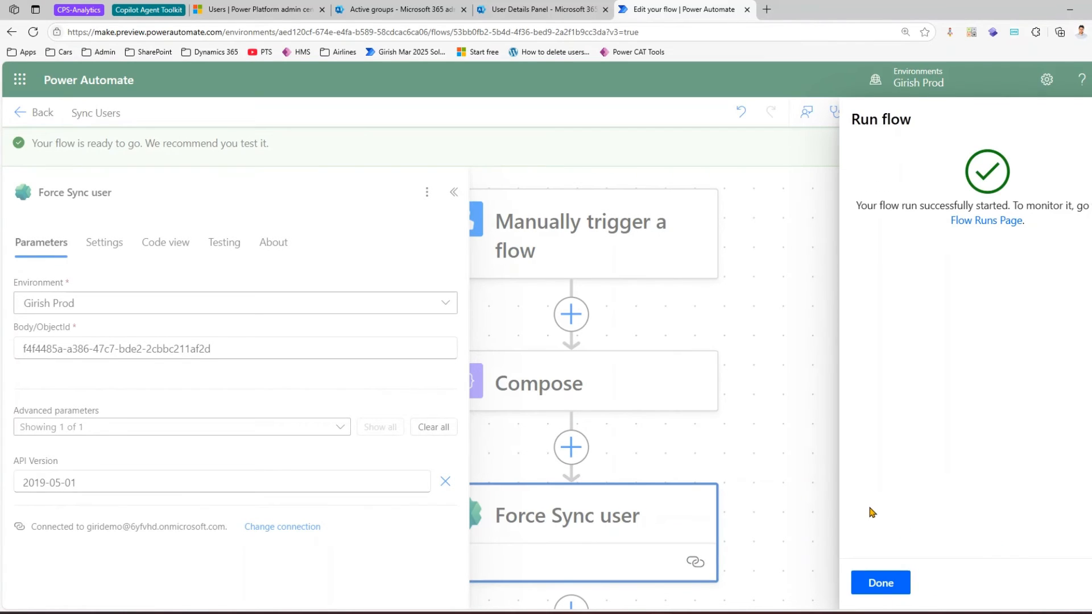
pyautogui.click(885, 582)
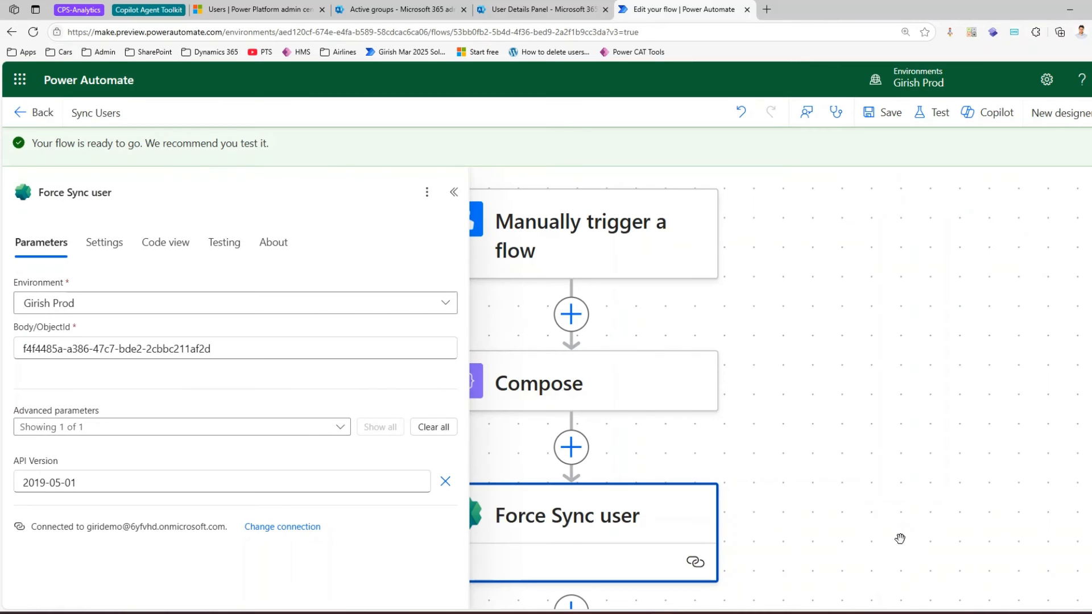
# Examine the Force Sync user action's run results, including its raw outputs
pyautogui.click(457, 193)
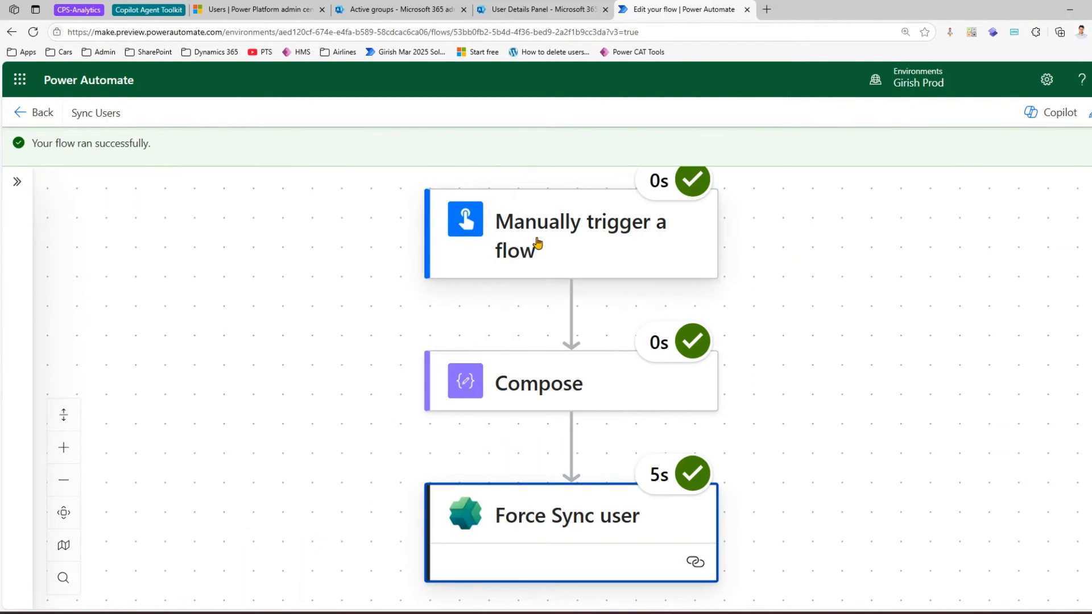
pyautogui.click(557, 519)
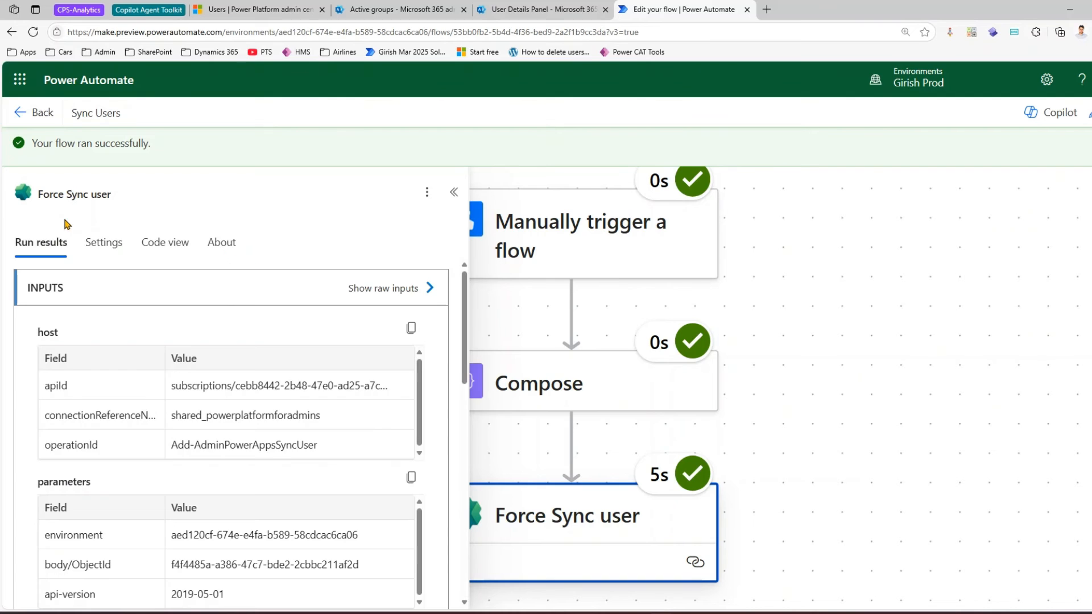
pyautogui.scroll(-2, 268, 488)
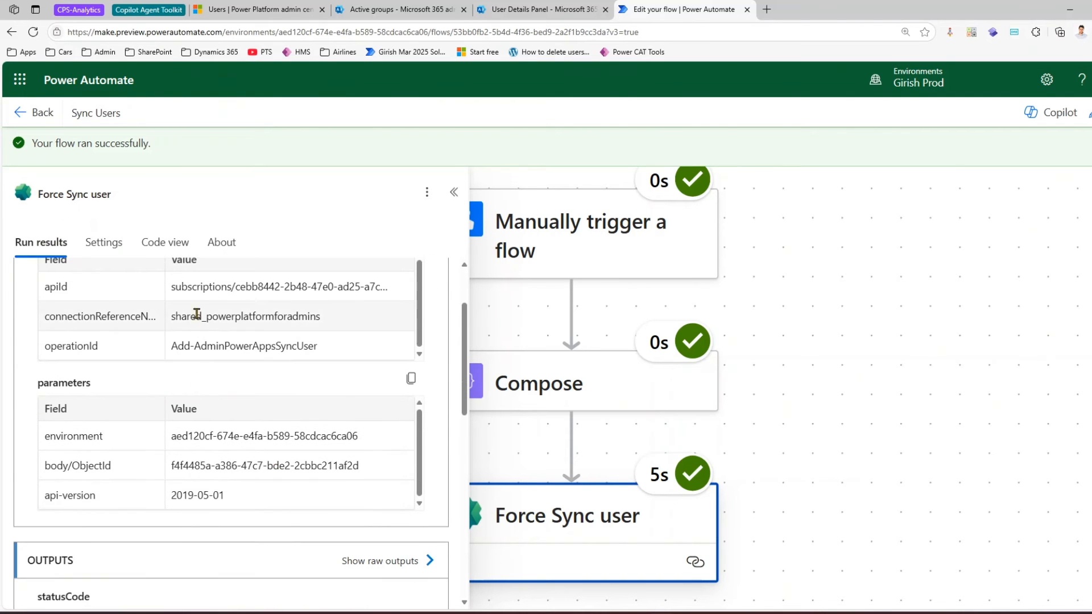
pyautogui.scroll(-5, 268, 398)
pyautogui.click(393, 265)
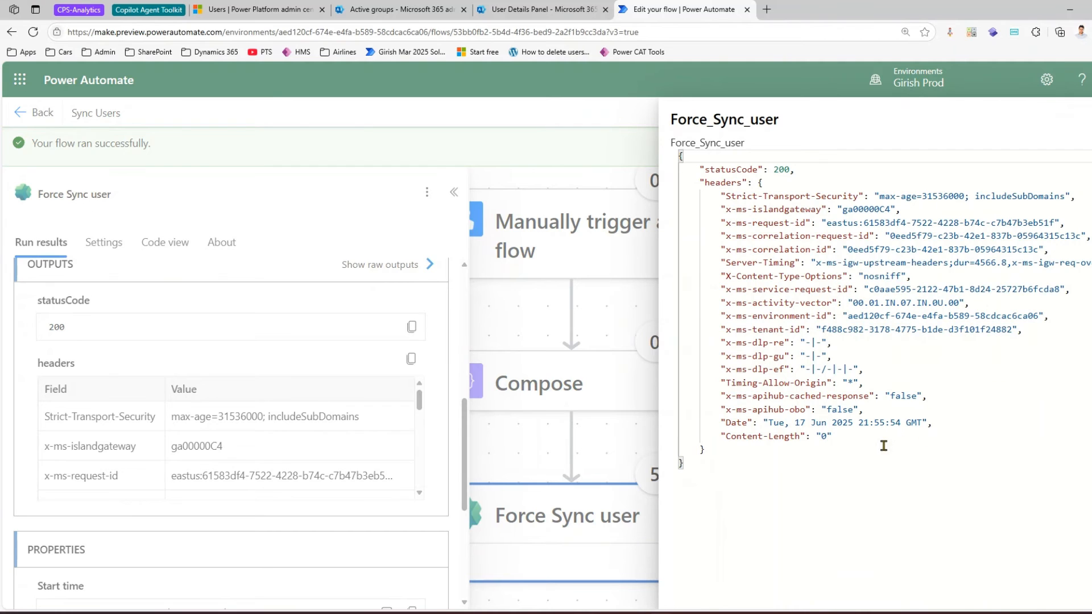
pyautogui.click(854, 431)
pyautogui.moveTo(854, 431); pyautogui.dragTo(724, 182)
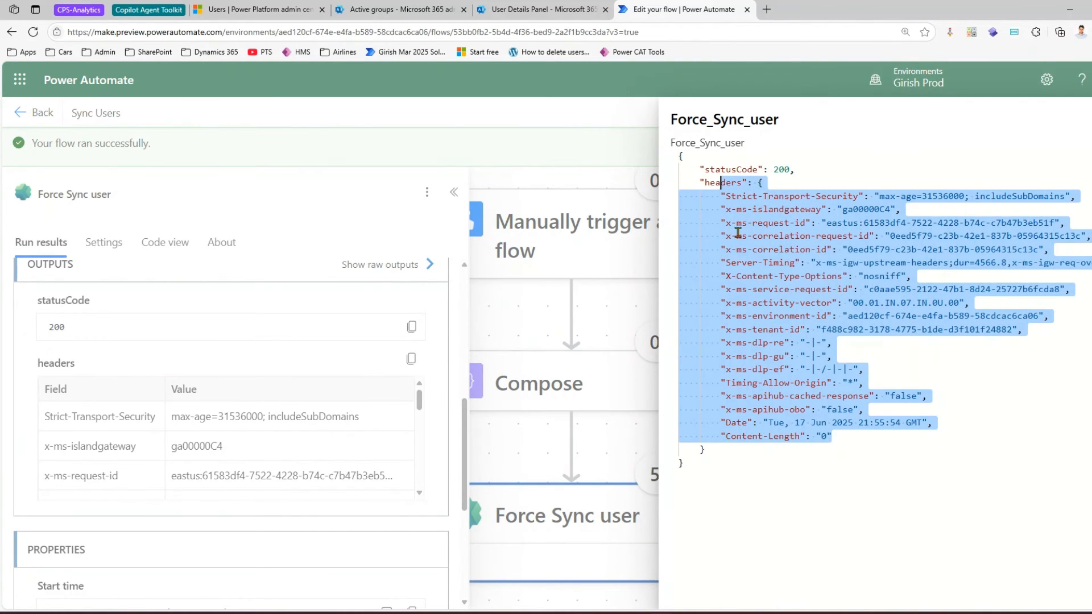
# Refresh the Prod environment's user list in the Power Platform admin center and check it for the synced user
pyautogui.click(284, 9)
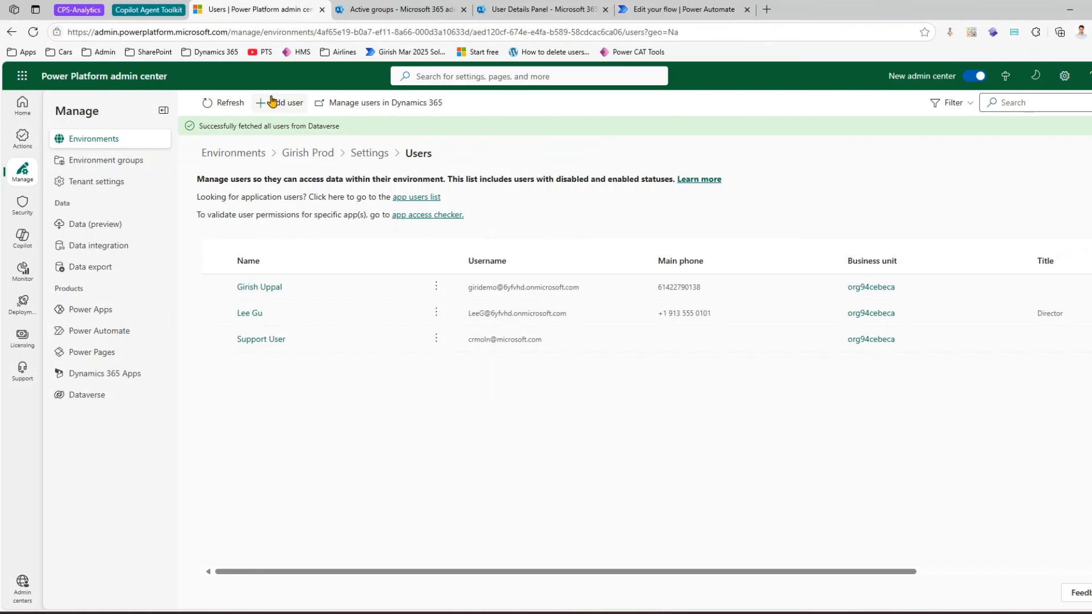
pyautogui.click(222, 108)
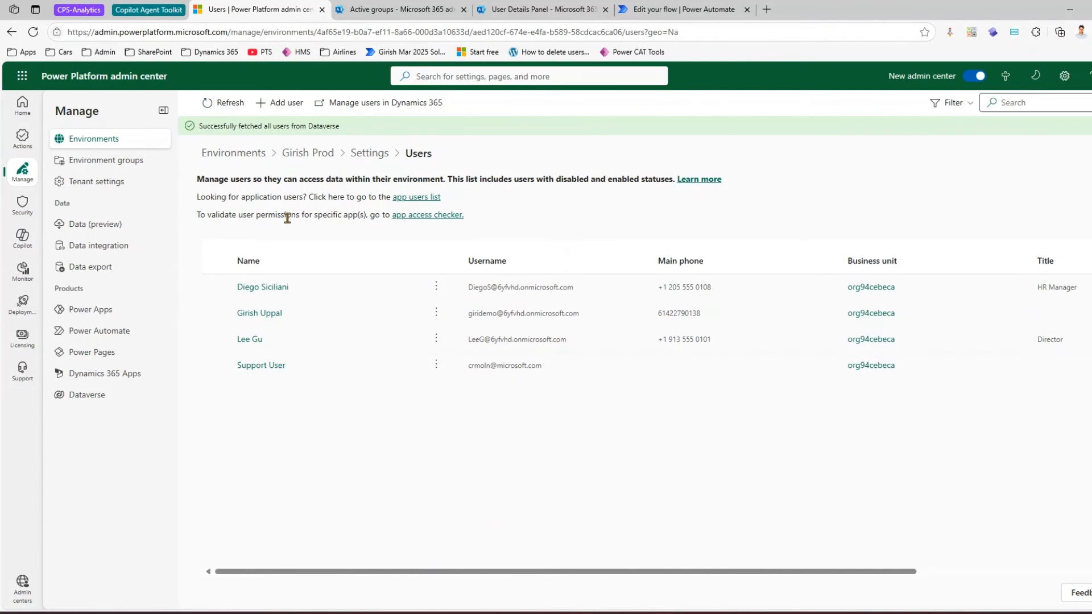
pyautogui.moveTo(210, 271); pyautogui.dragTo(500, 297)
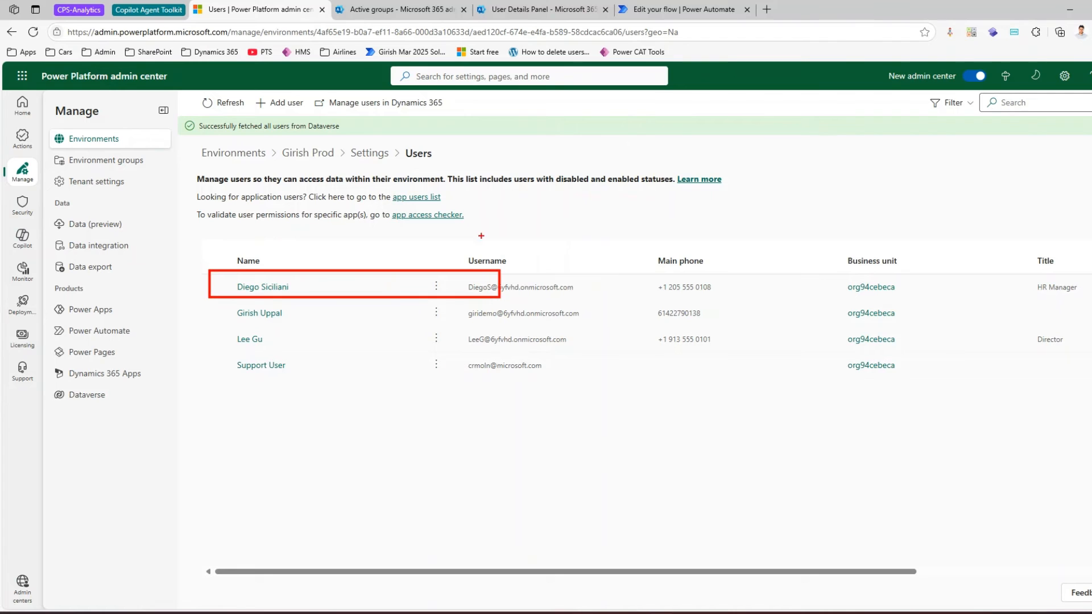
pyautogui.press('Escape')
# Return to the Sync Users run in Power Automate, collapse the action details, and review the whole flow
pyautogui.click(674, 9)
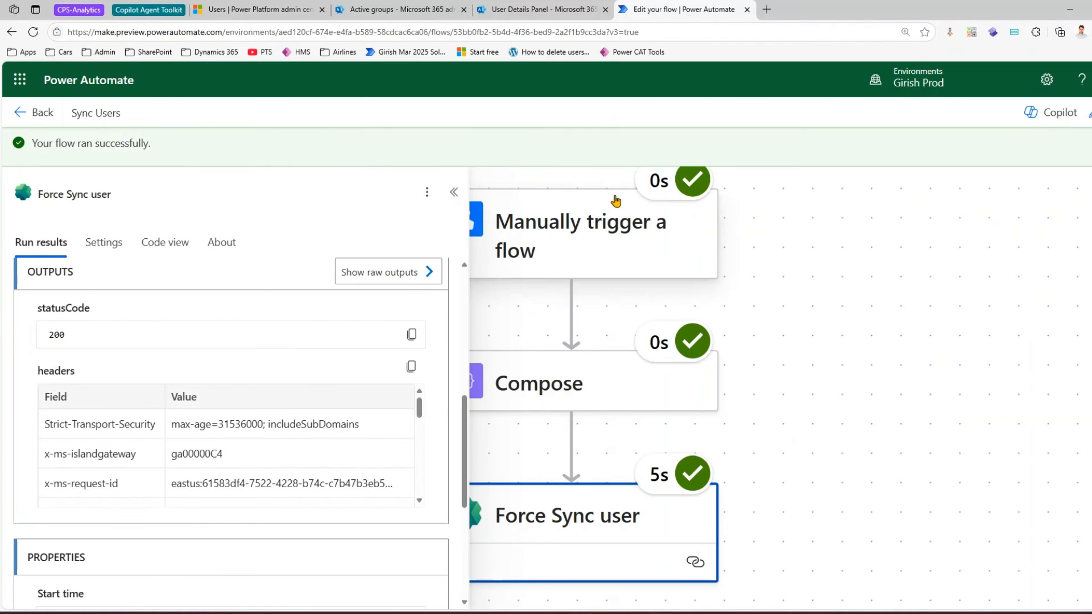
pyautogui.click(453, 193)
pyautogui.scroll(-3, 607, 385)
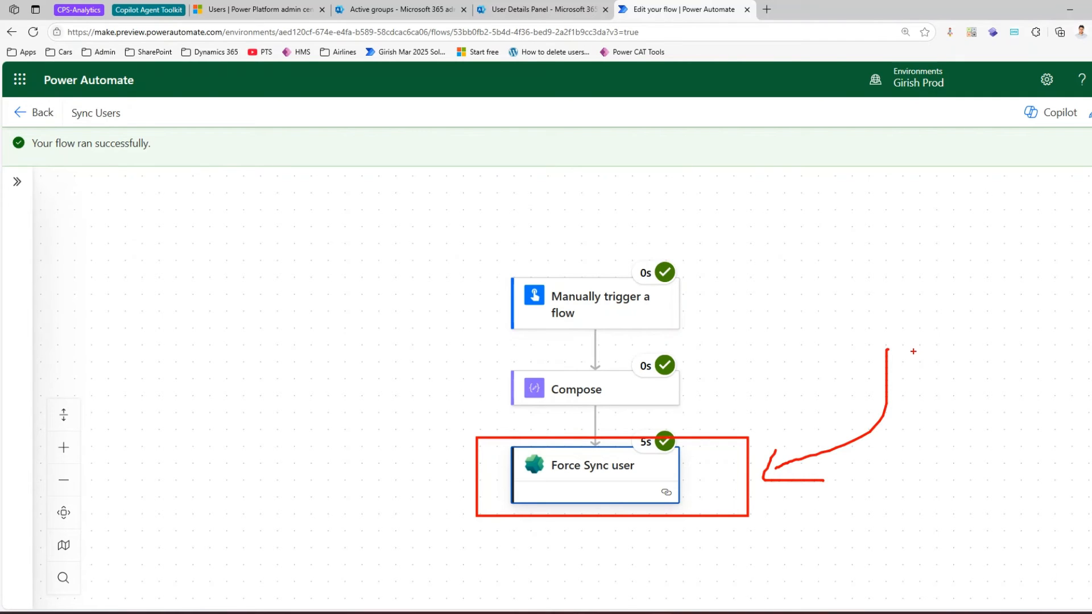
pyautogui.write('GUID')
pyautogui.press('Escape')
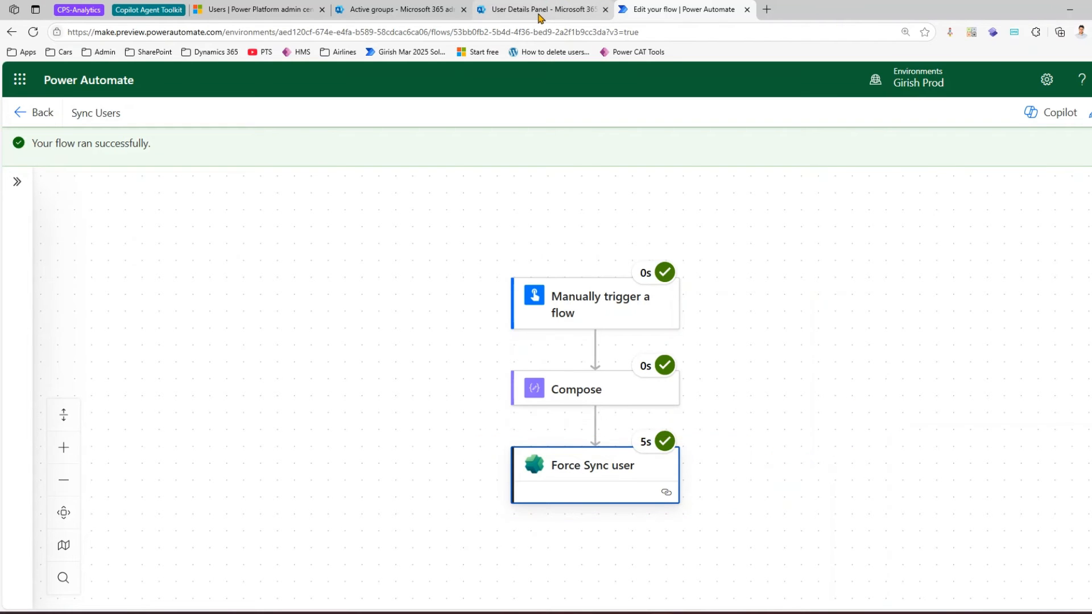
# Check the June Group members and open the second member's details from the active users in the Microsoft 365 admin center
pyautogui.click(541, 12)
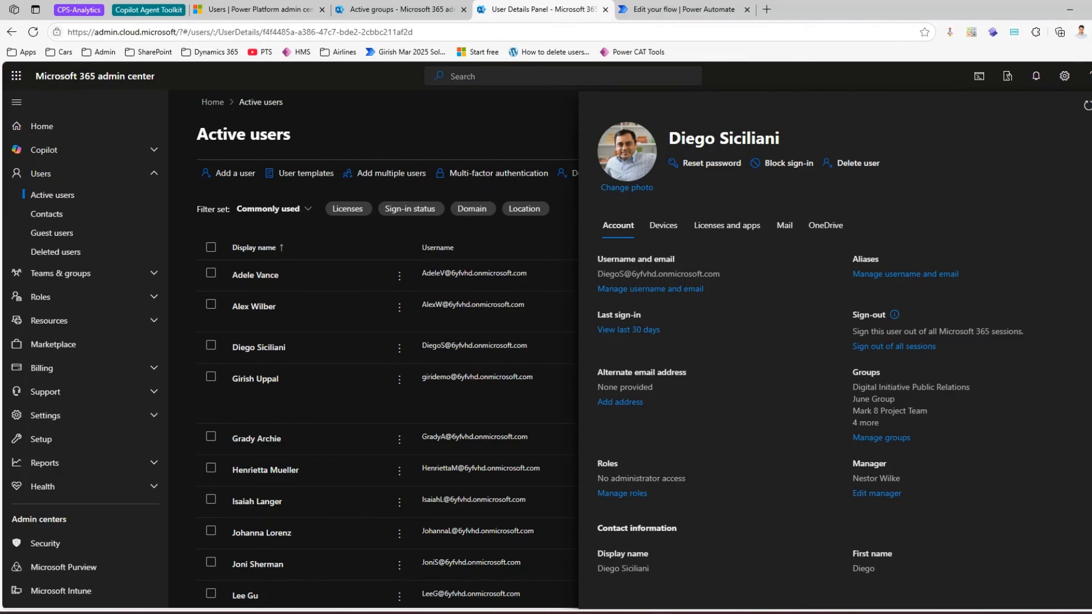
pyautogui.click(398, 9)
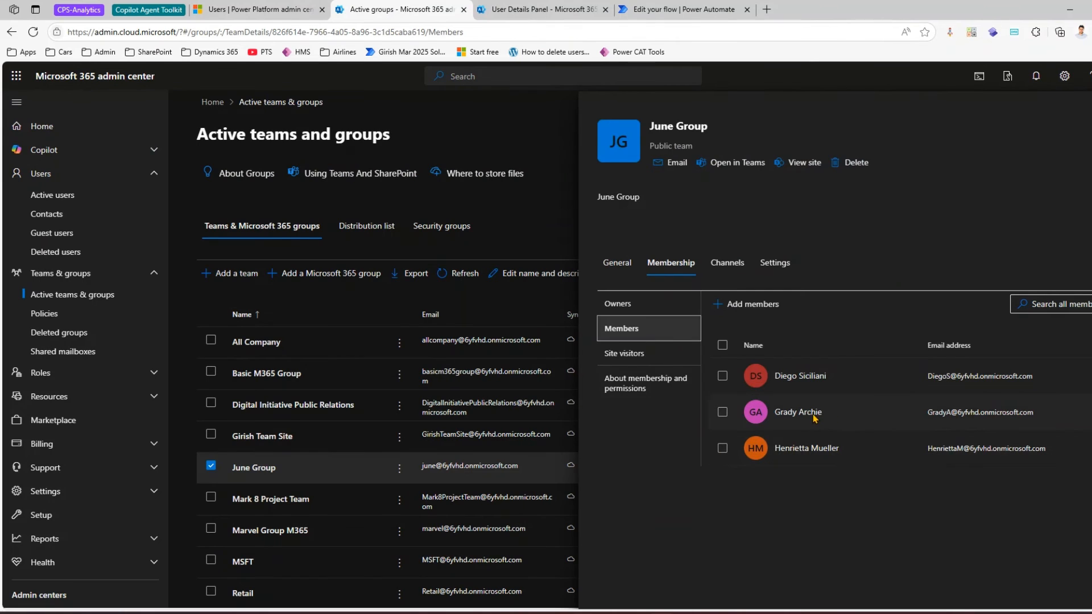
pyautogui.click(541, 10)
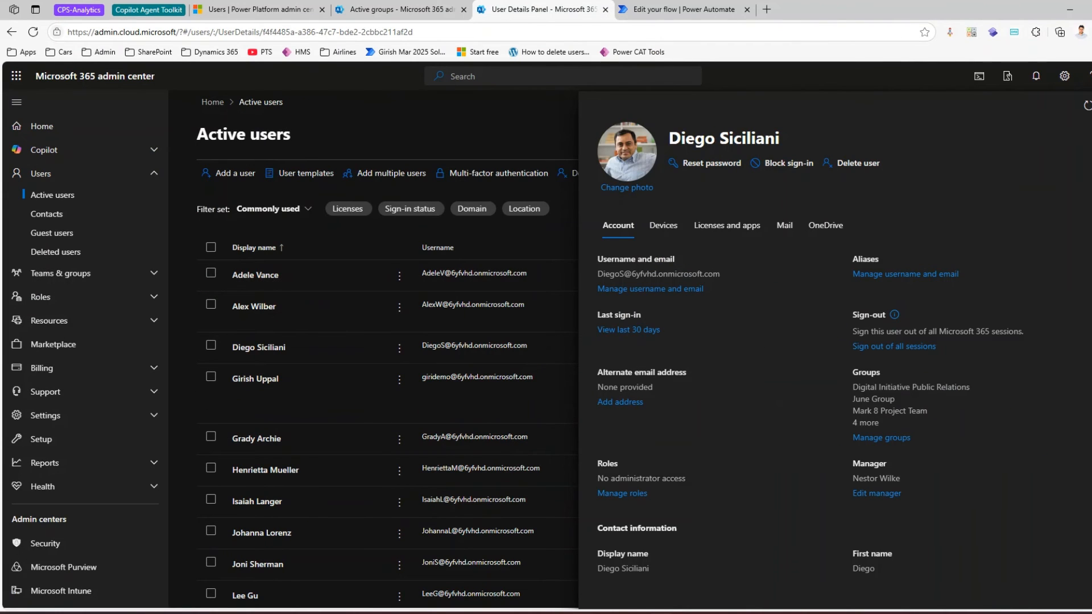
pyautogui.click(1091, 106)
pyautogui.click(250, 441)
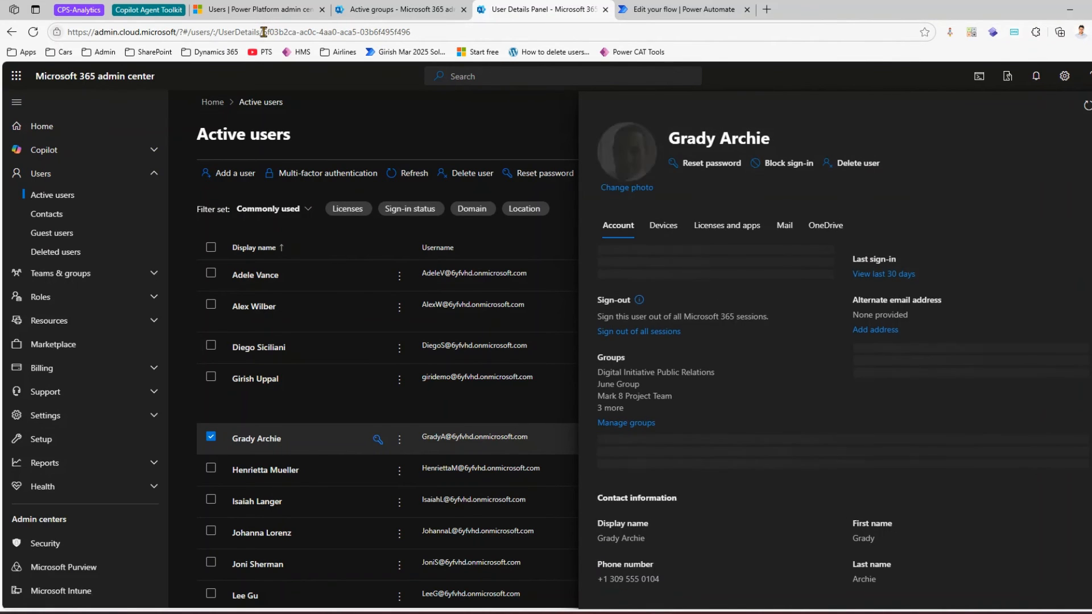
# Copy the second member's object ID from the user details address, set it as Force Sync user's Body/ObjectId in Power Automate, and save the flow
pyautogui.moveTo(264, 32); pyautogui.dragTo(411, 32)
pyautogui.hotkey('ctrl', 'c')
pyautogui.click(651, 9)
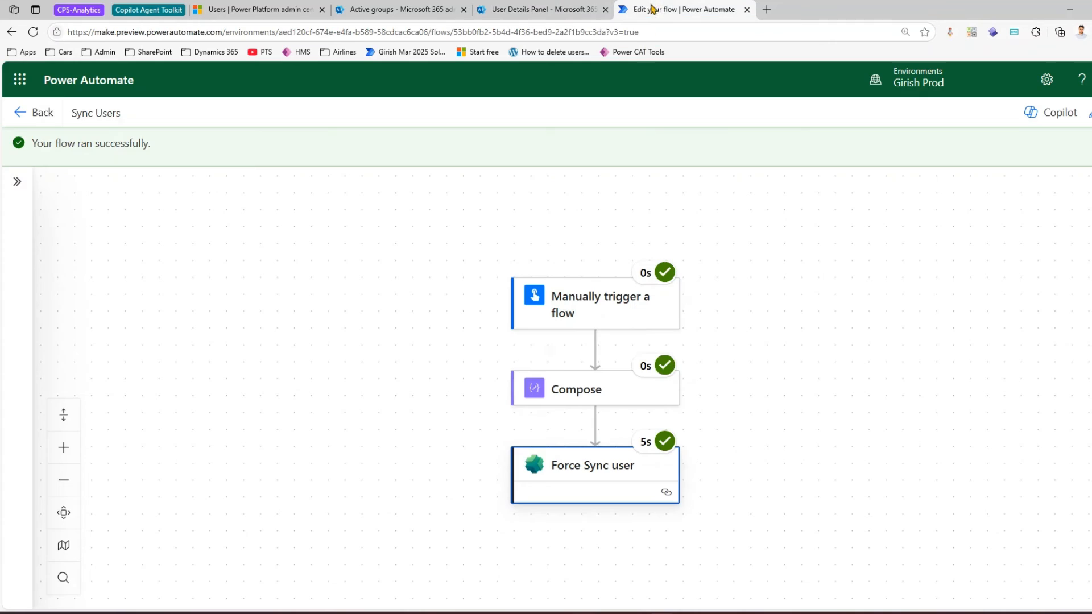
pyautogui.click(605, 460)
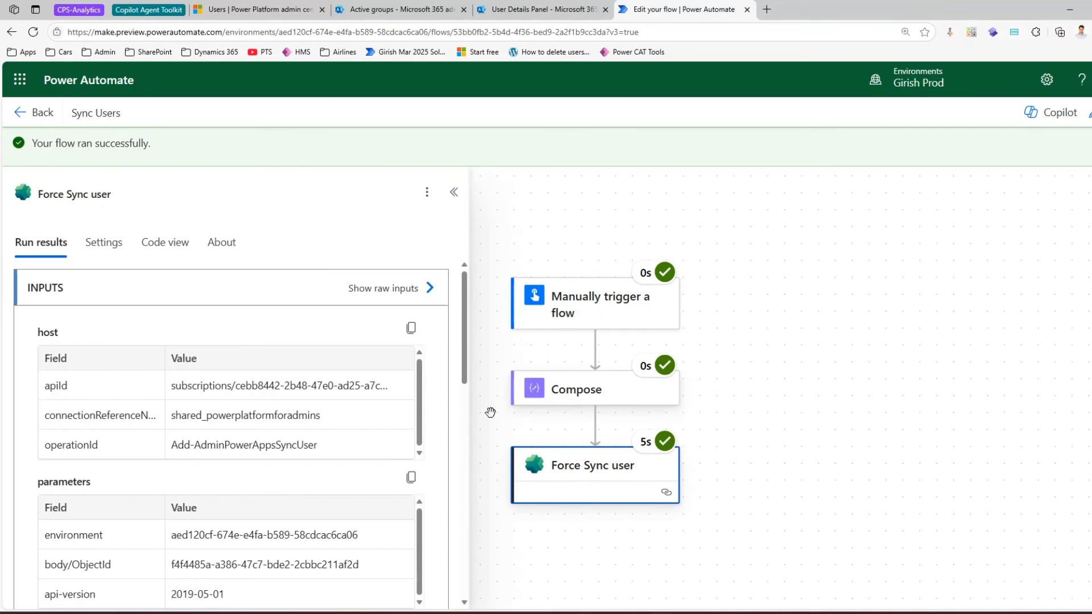
pyautogui.click(1090, 113)
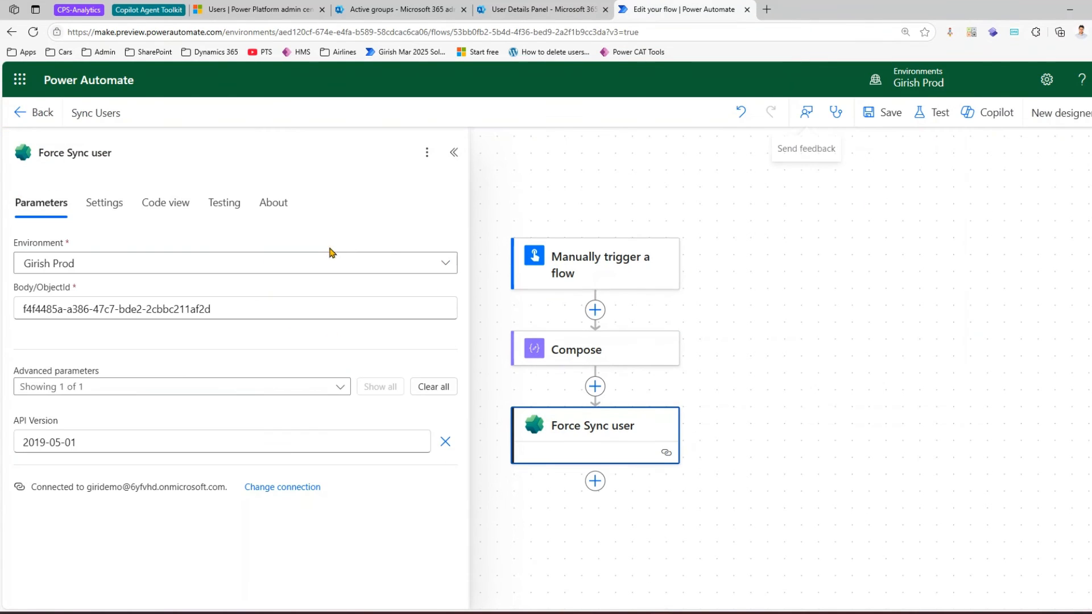
pyautogui.moveTo(223, 308); pyautogui.dragTo(3, 316)
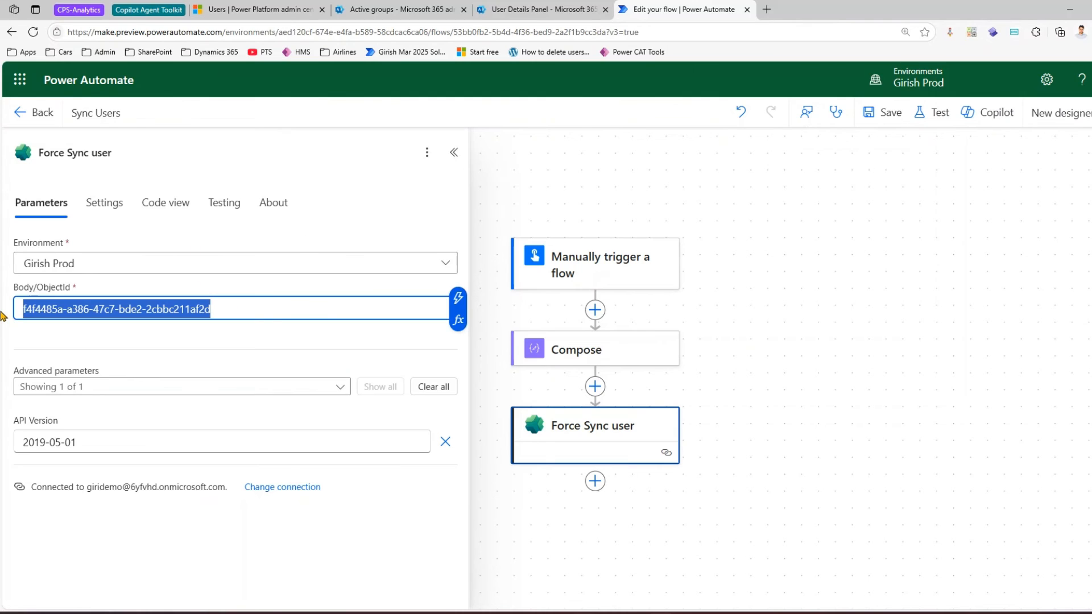
pyautogui.hotkey('ctrl', 'v')
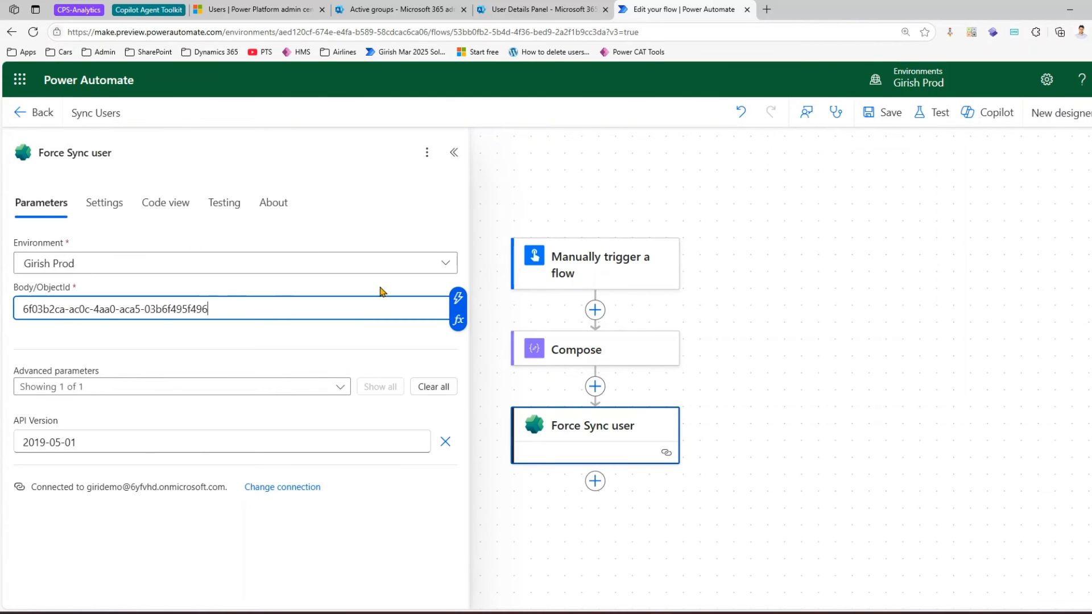
pyautogui.click(891, 114)
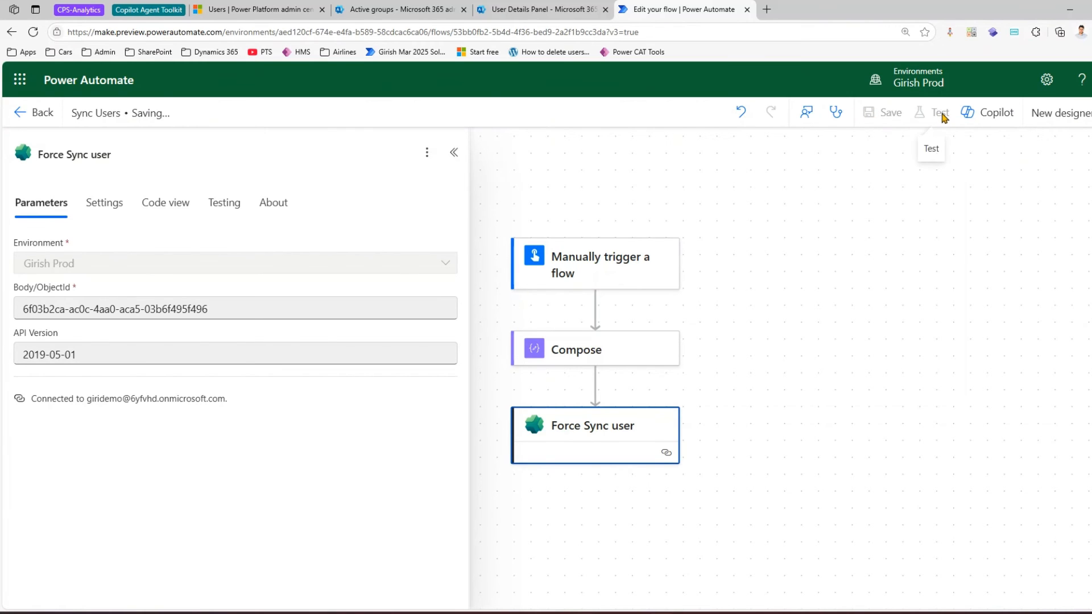
# Refresh the Prod environment's user list in the Power Platform admin center, return to Power Automate, and run a manual test of Sync Users
pyautogui.click(264, 10)
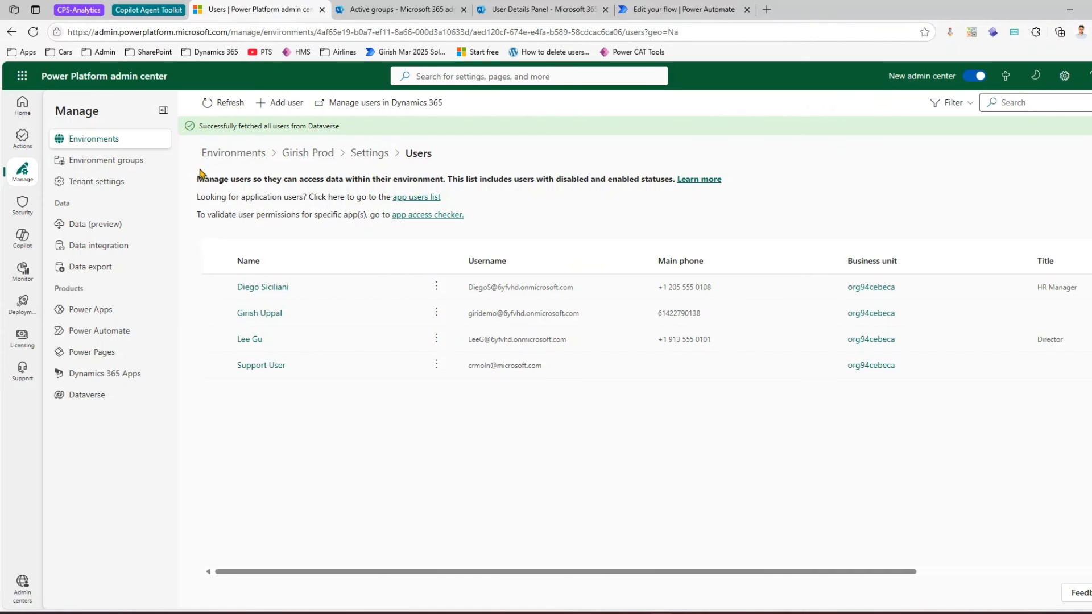
pyautogui.click(230, 104)
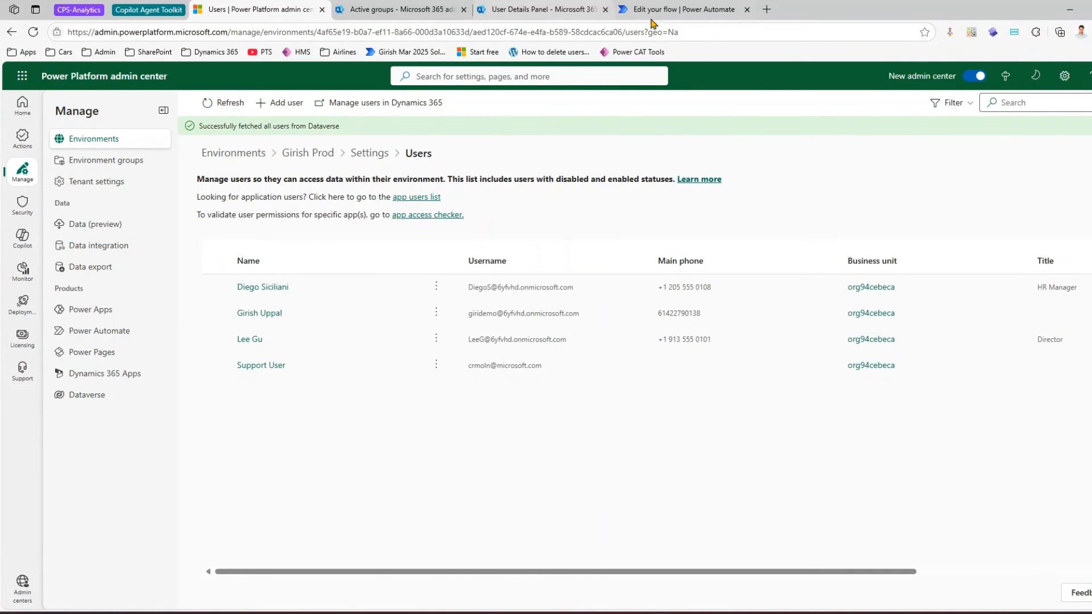
pyautogui.click(671, 12)
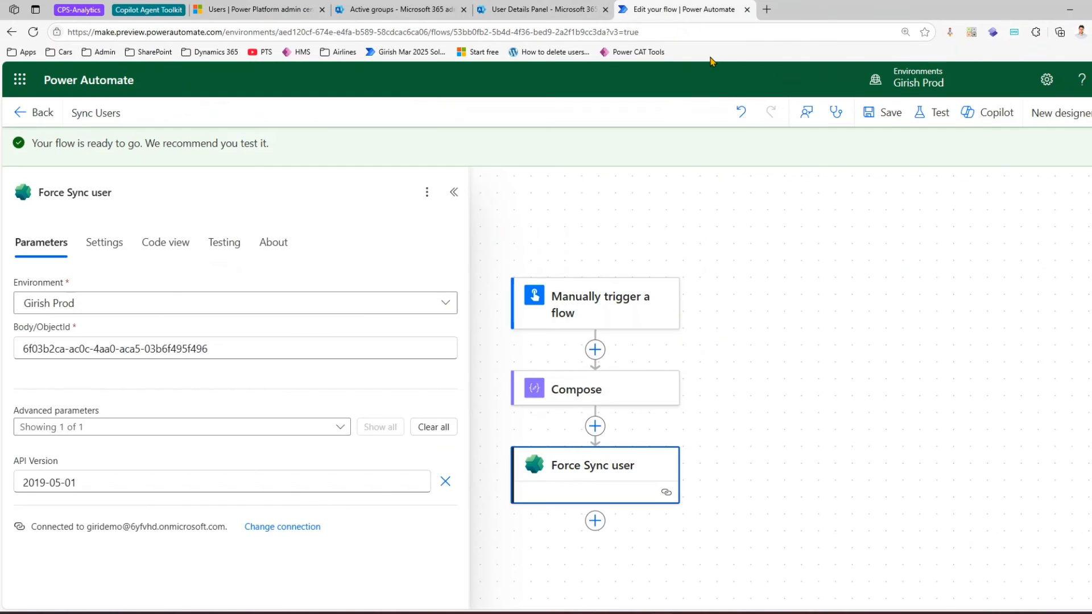
pyautogui.click(925, 113)
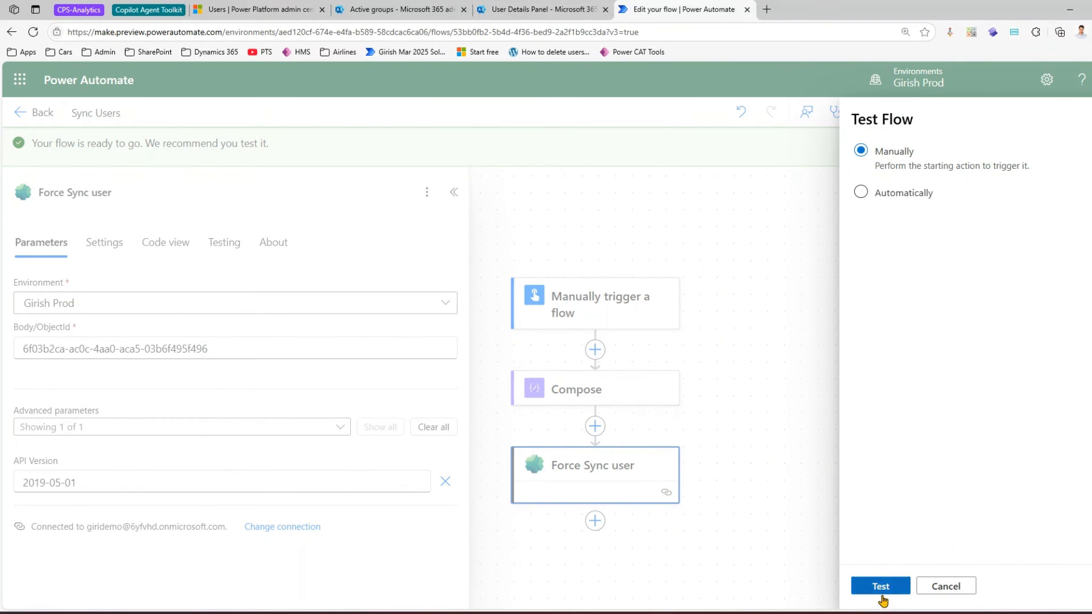
pyautogui.click(885, 589)
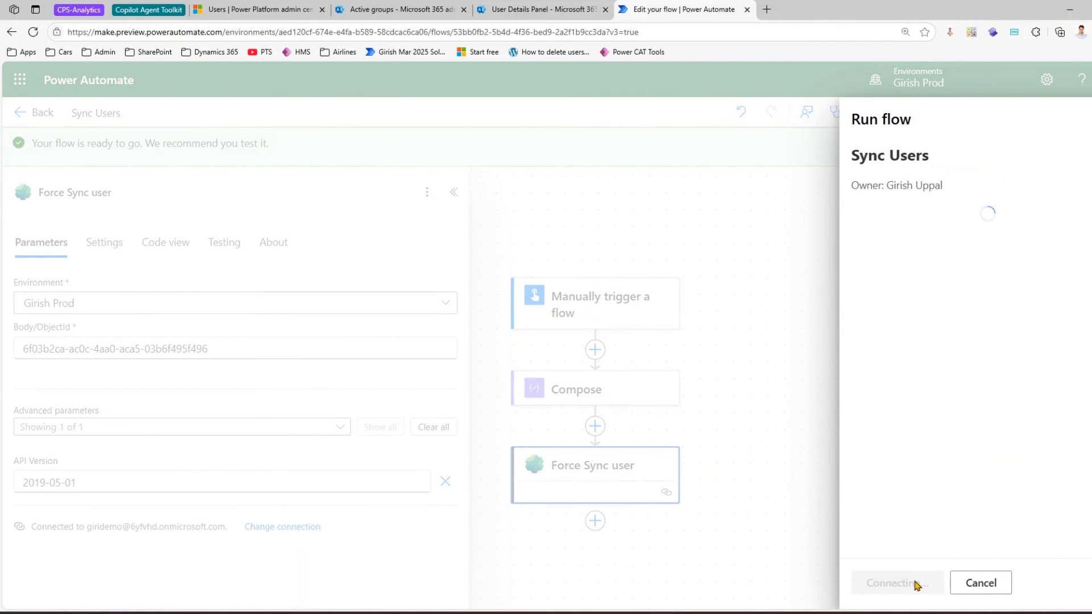
pyautogui.click(887, 583)
# Switch to the Power Platform admin center and refresh the Prod environment's user list to check for the second group member
pyautogui.click(266, 9)
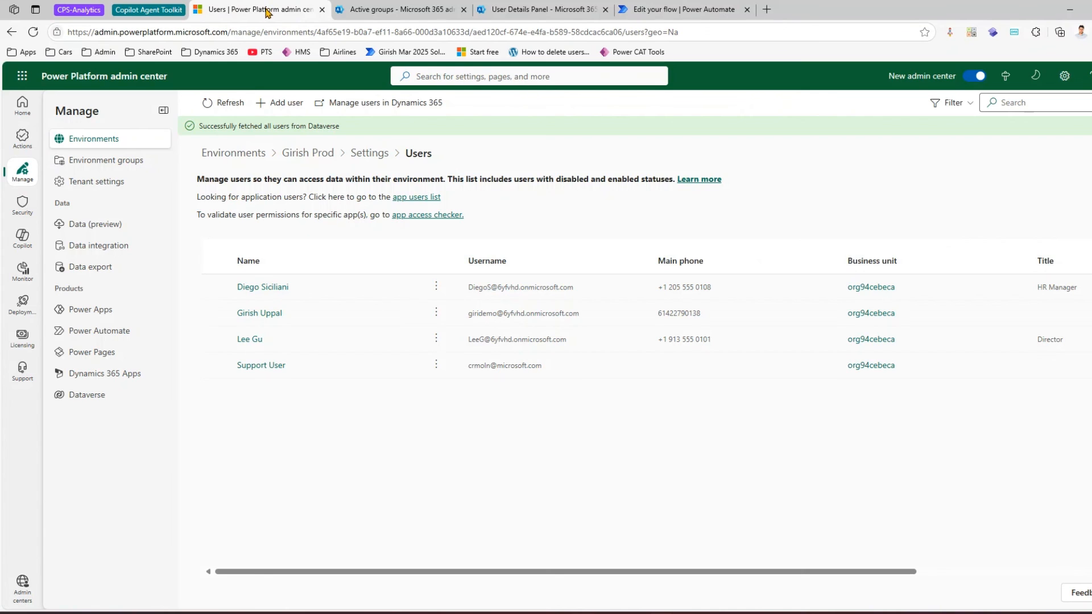
pyautogui.click(224, 104)
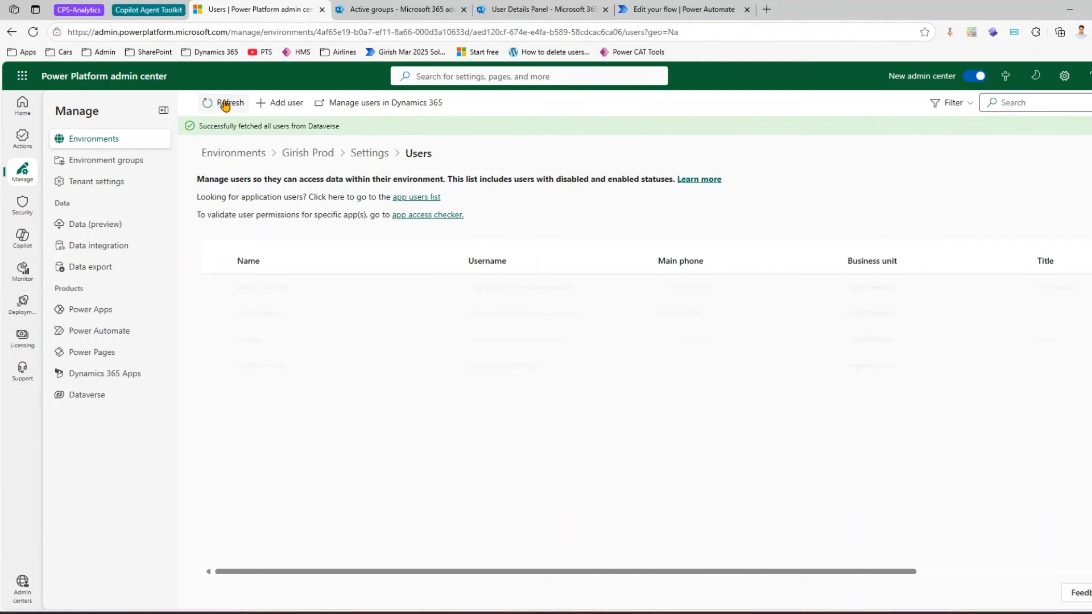
pyautogui.click(224, 103)
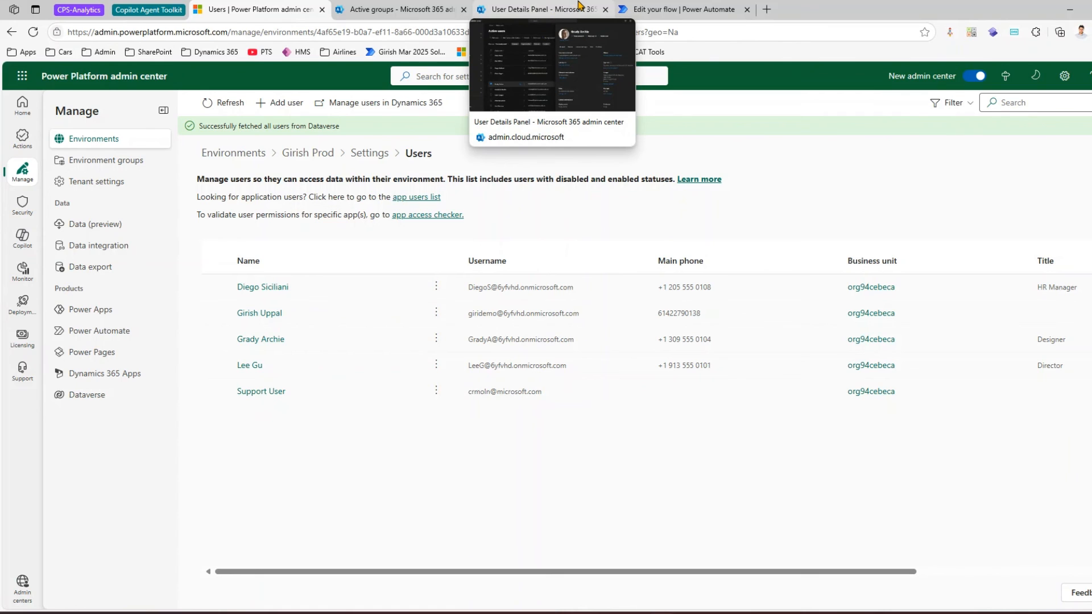
# Close the Sync Users run confirmation in Power Automate and return to the Prod environment's user list in the Power Platform admin center
pyautogui.click(521, 11)
pyautogui.click(646, 10)
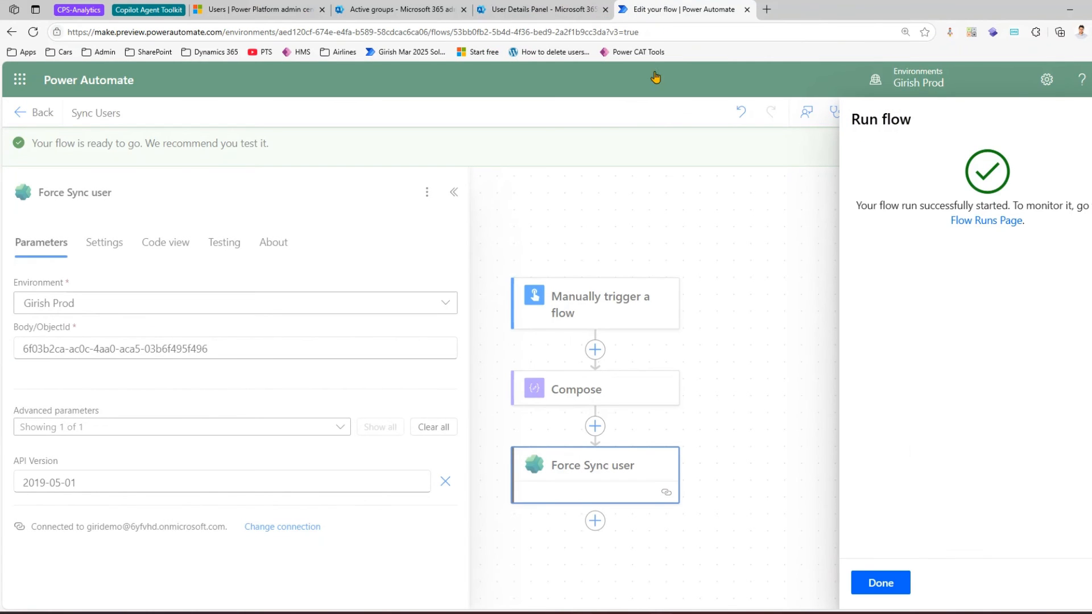
pyautogui.click(880, 582)
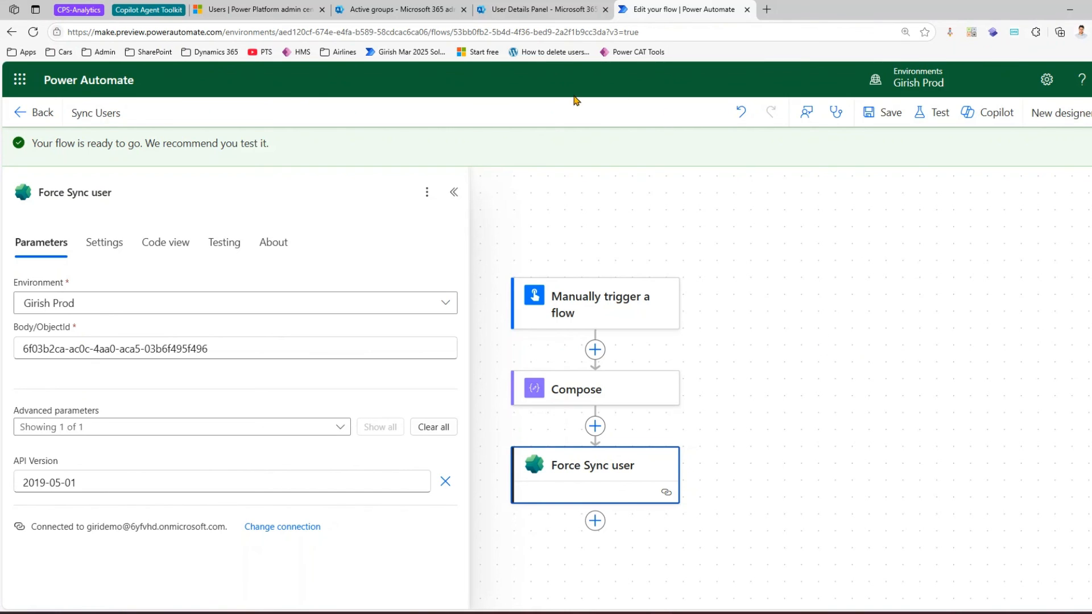
pyautogui.click(226, 16)
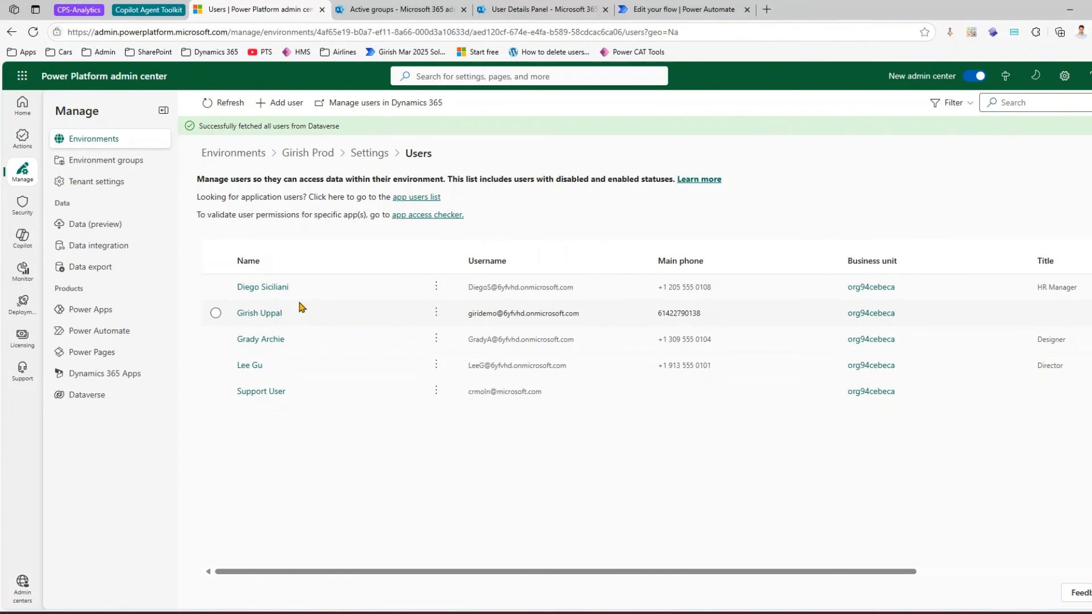